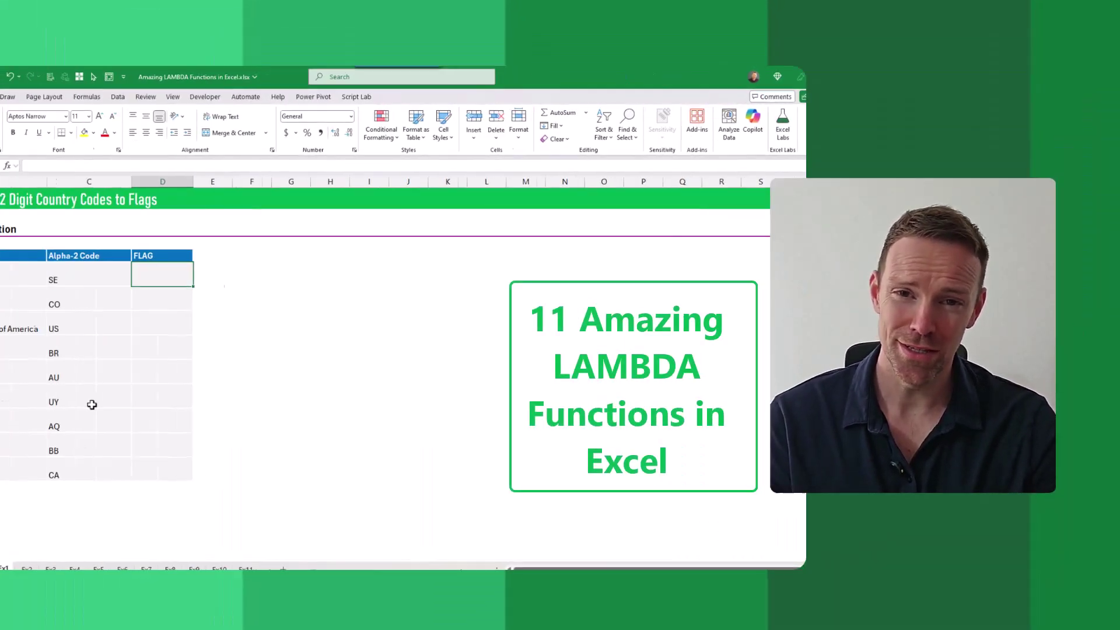
# Enter a FLAG formula in cell D6 that converts all the Alpha-2 codes in column C to flags.
pyautogui.write('=FLAG(')
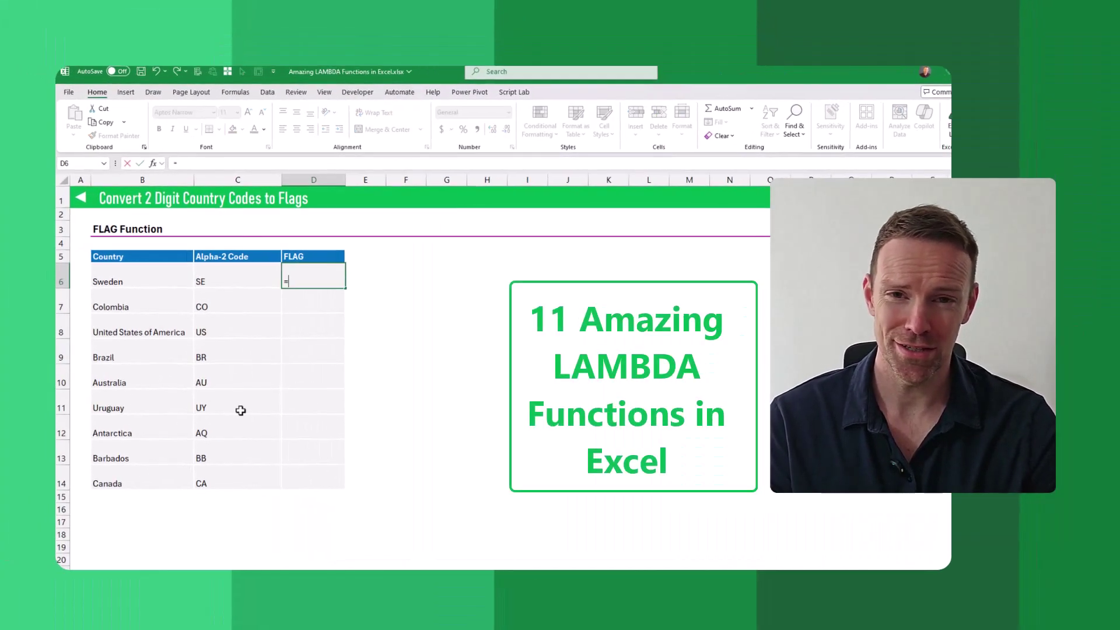
pyautogui.press('Left')
pyautogui.hotkey('ctrl', 'shift', 'Down')
pyautogui.press('Return')
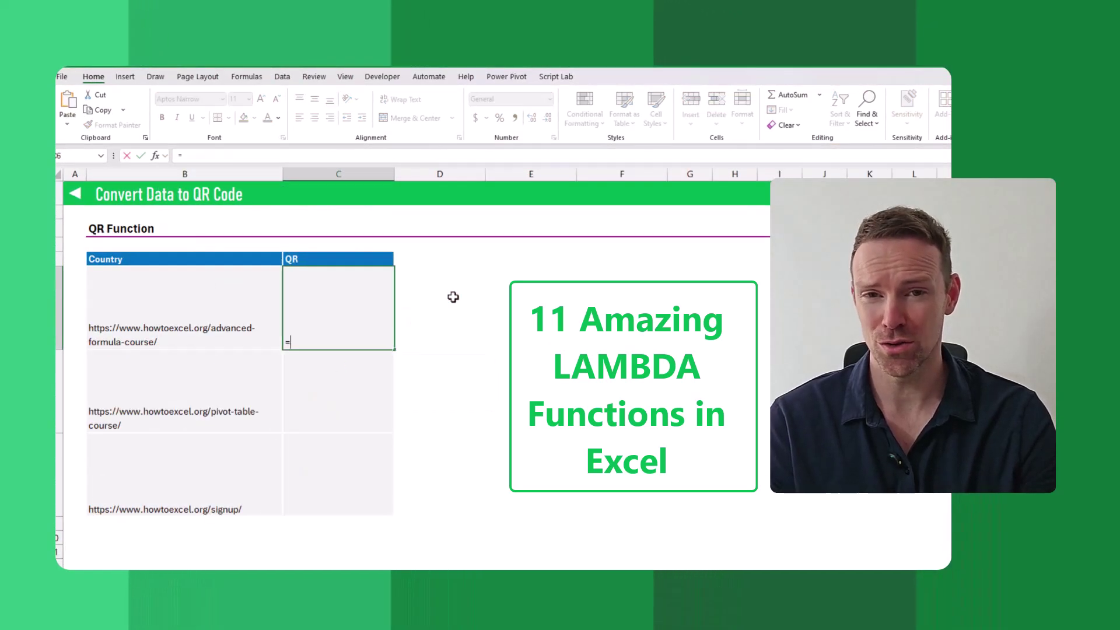
# Enter =QR(B6:B8) in cell C6 of the QR code sheet to generate codes for all three URLs.
pyautogui.write('=q')
pyautogui.press('Tab')
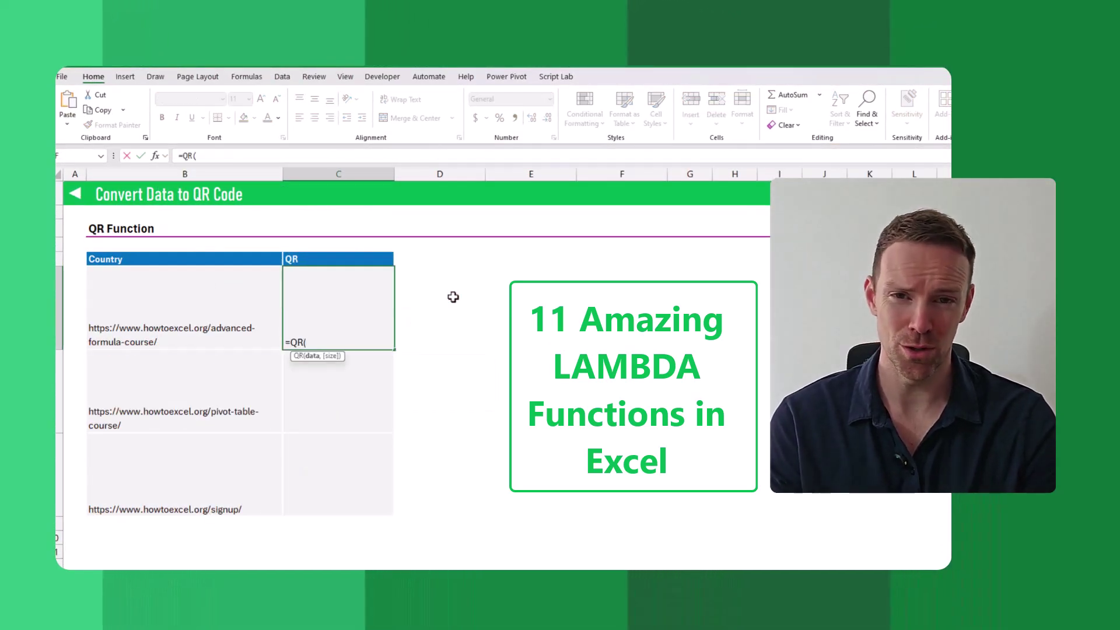
pyautogui.press('Left')
pyautogui.hotkey('ctrl', 'shift', 'Down')
pyautogui.press('Return')
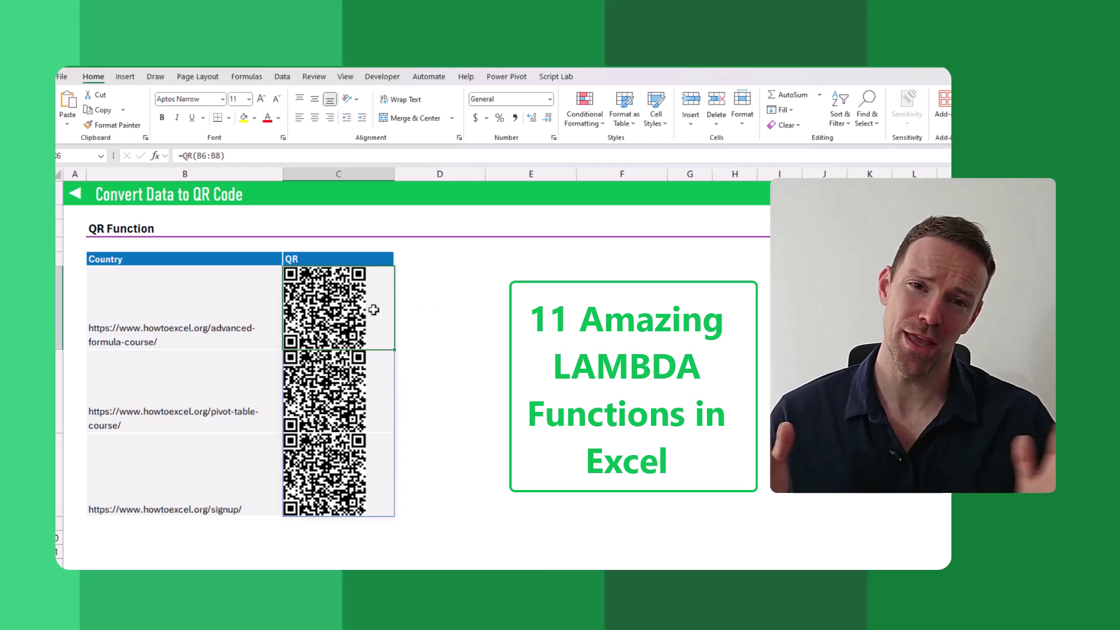
# Enter a MOVIEPOSTER formula in the large merged cell, using C6 as the search term and C5 as the API key.
pyautogui.write('=movi')
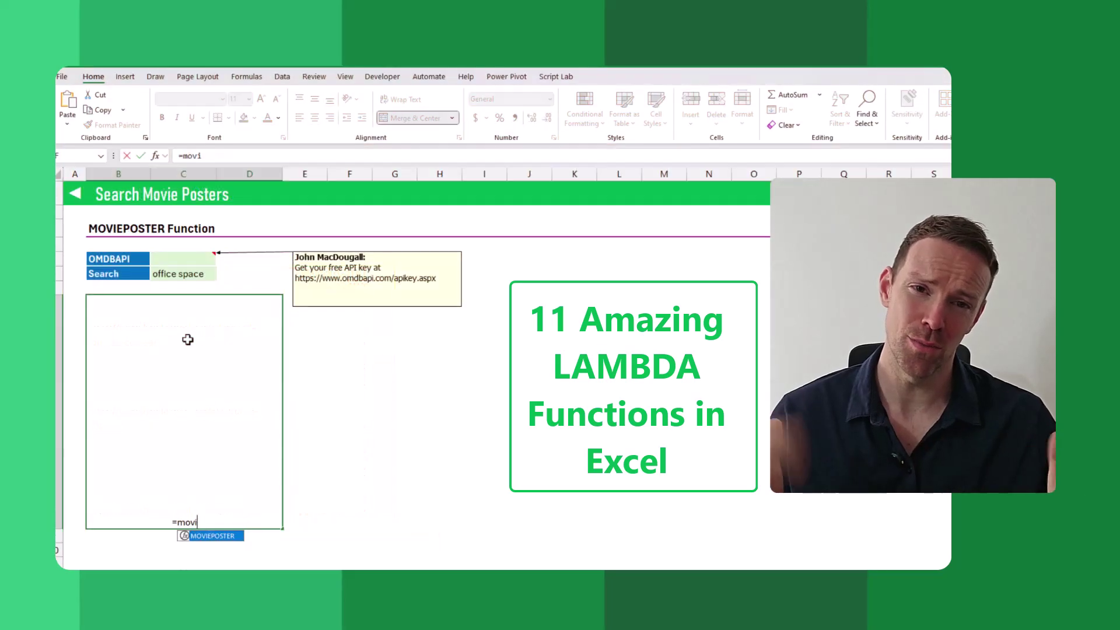
pyautogui.press('Tab')
pyautogui.write('C6,')
pyautogui.click(190, 261)
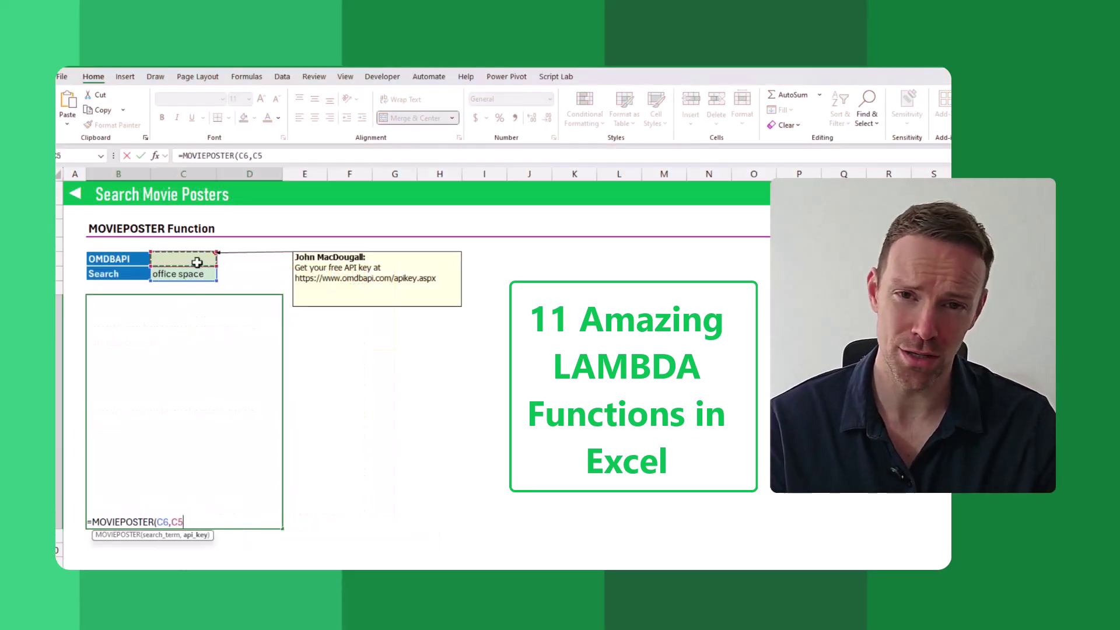
pyautogui.press('Return')
pyautogui.click(183, 274)
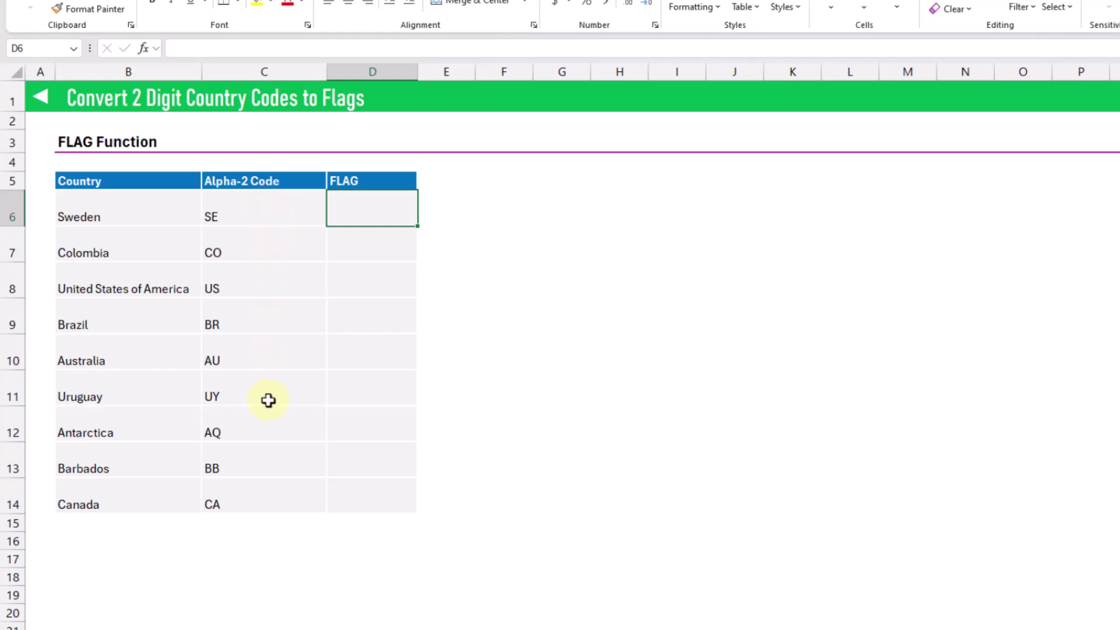
# Enter =FLAG(C6:C14) in cell D6 of the country codes sheet to return a flag for every country.
pyautogui.write('=fl')
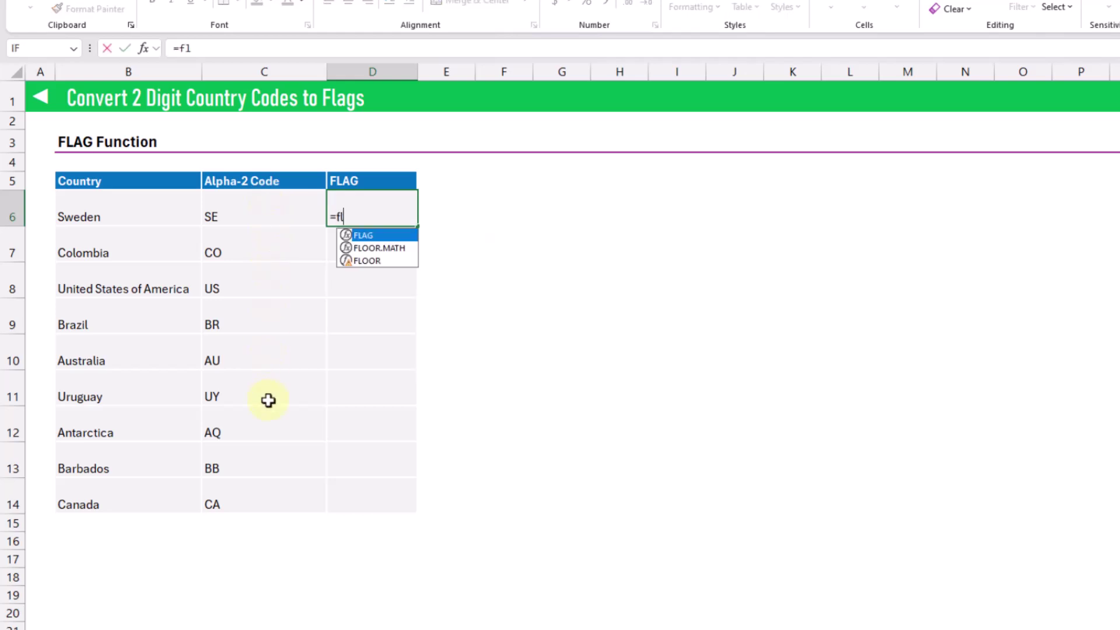
pyautogui.press('Tab')
pyautogui.press('Left')
pyautogui.hotkey('ctrl', 'shift', 'Down')
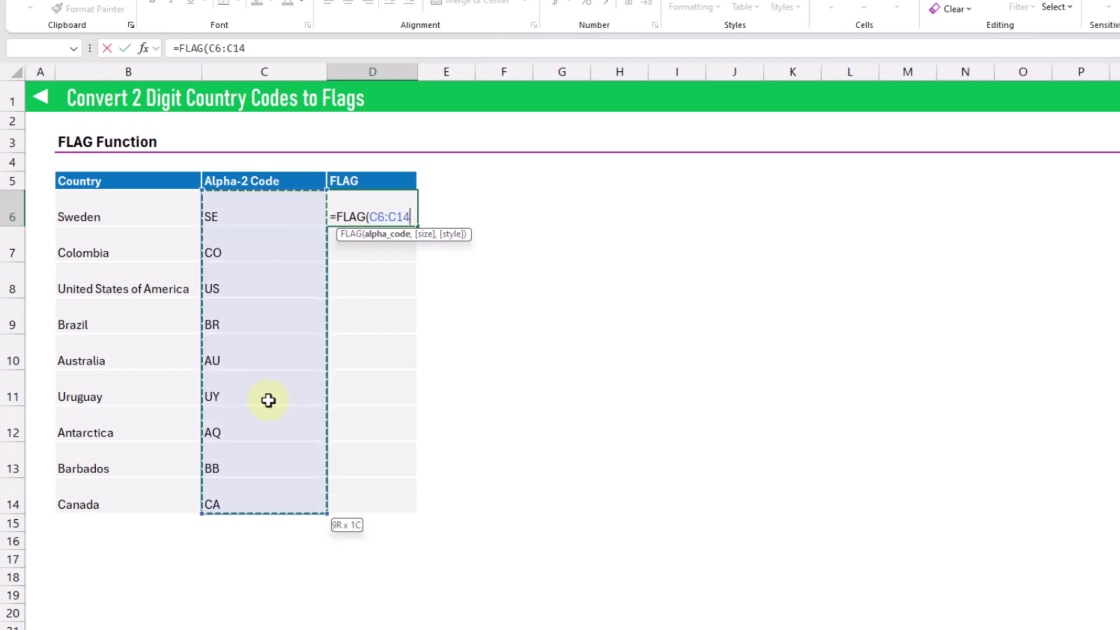
pyautogui.press('Return')
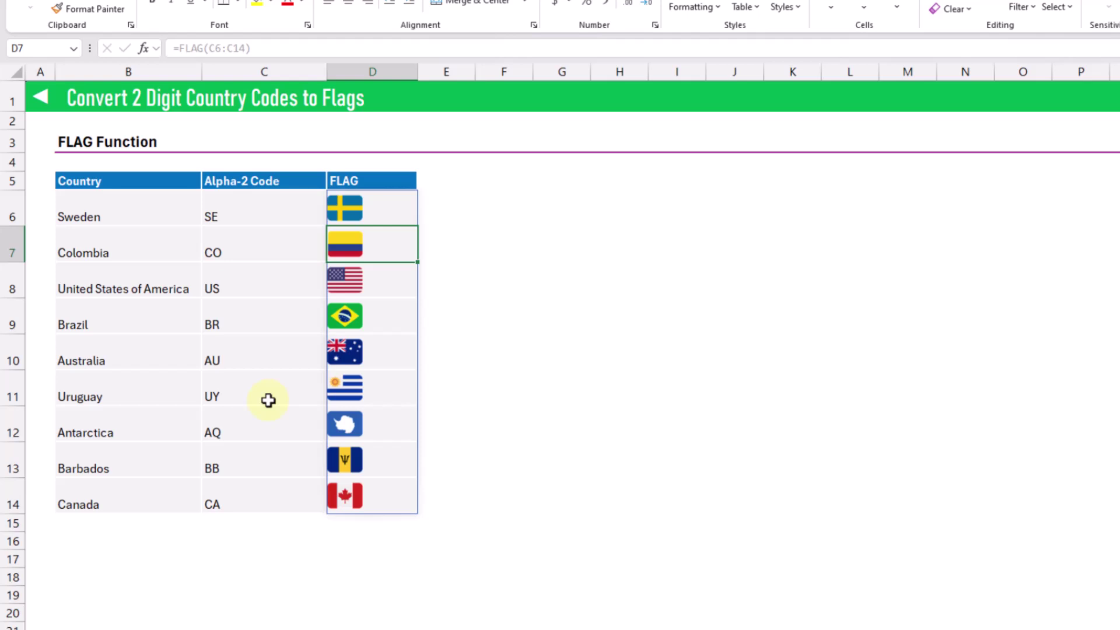
# Add a size argument of 5 to the FLAG formula in cell D6.
pyautogui.click(382, 216)
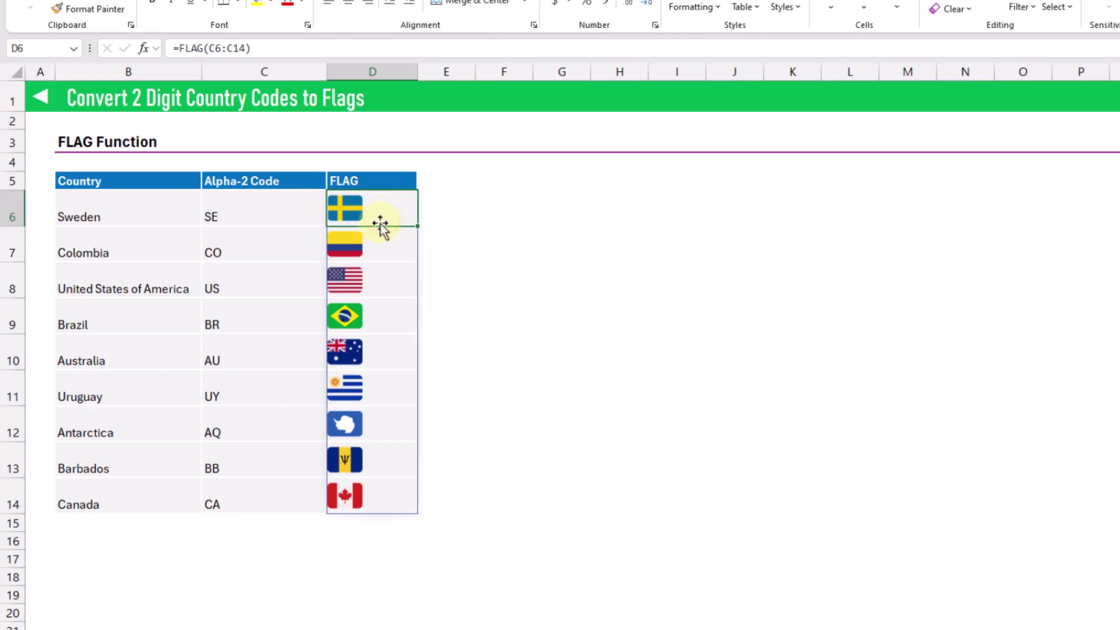
pyautogui.press('F2')
pyautogui.press('BackSpace')
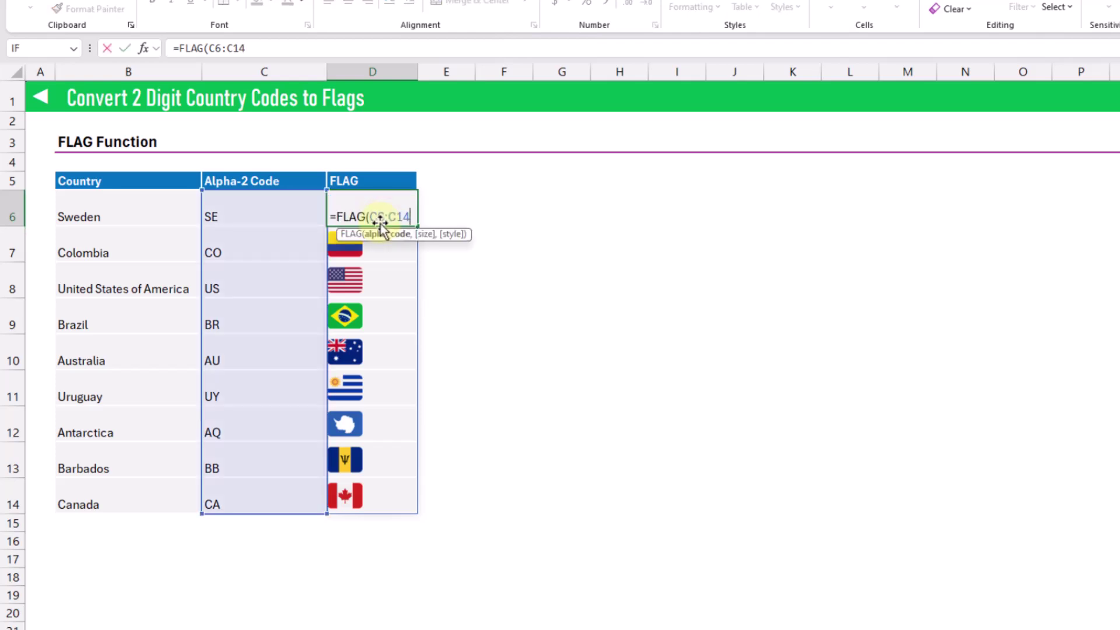
pyautogui.write(',')
pyautogui.write('5')
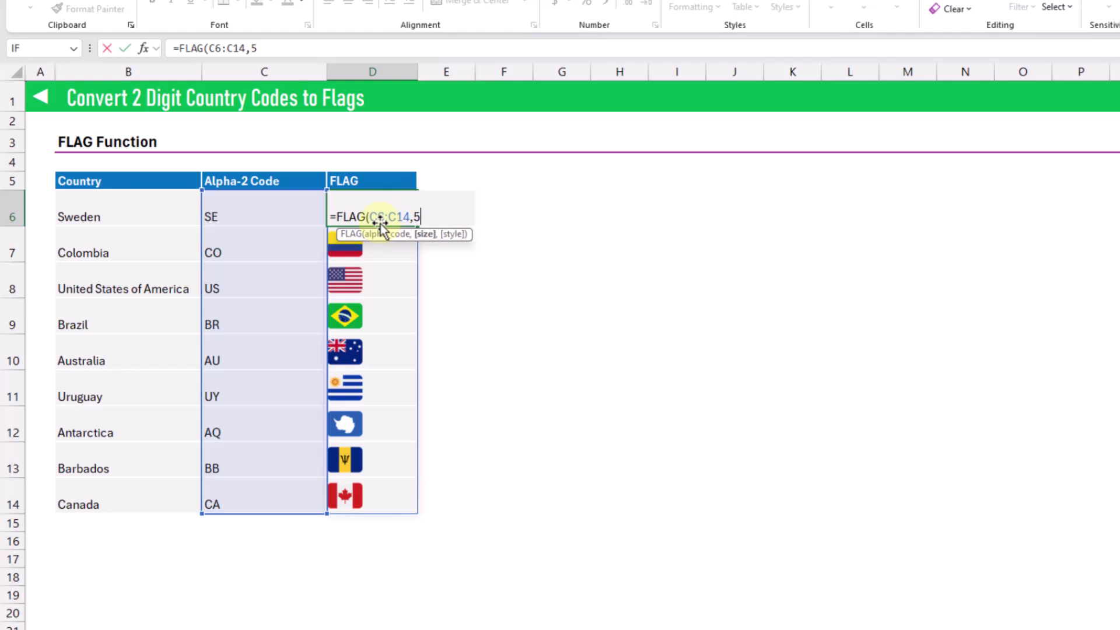
pyautogui.press('Return')
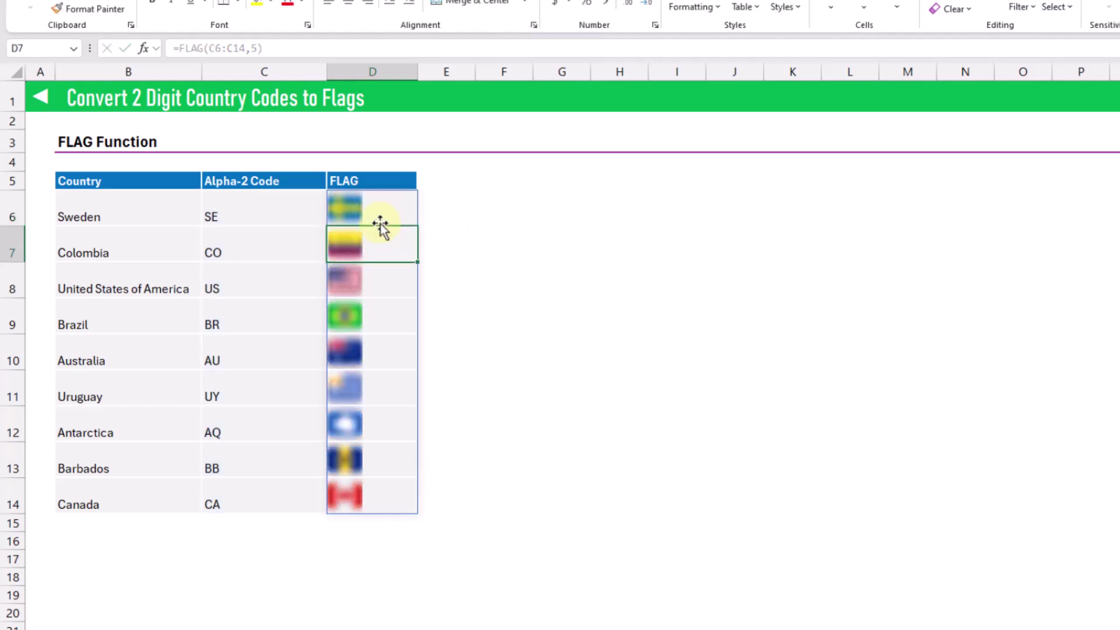
pyautogui.click(379, 222)
pyautogui.press('Down')
pyautogui.press('Down')
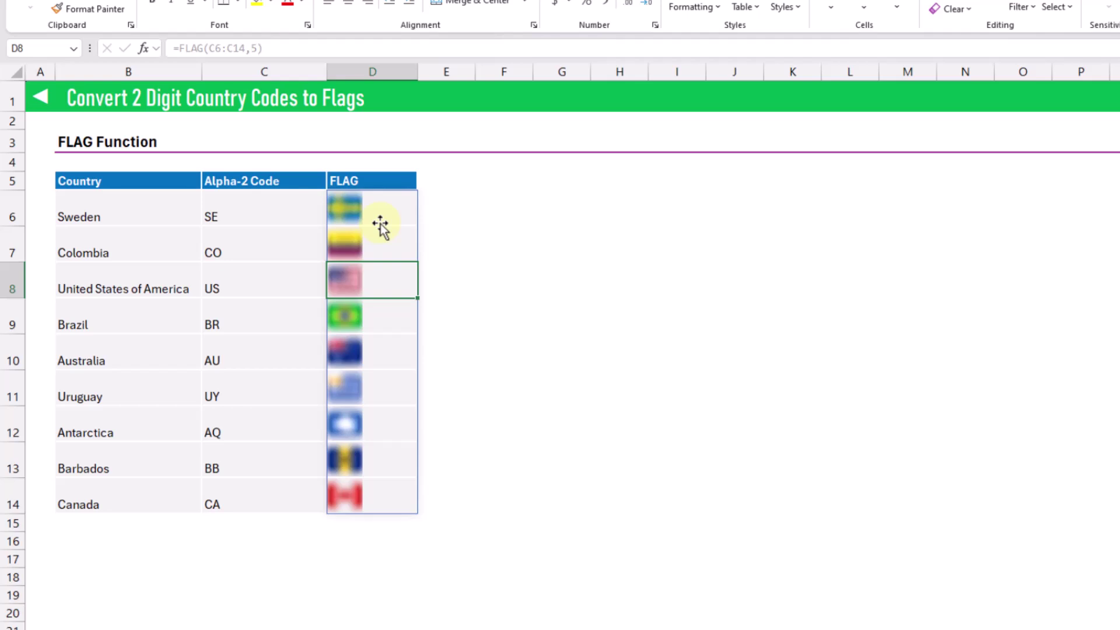
# Set the FLAG formula's size argument to 100 in cell D6 and add a style argument of 0.
pyautogui.click(380, 223)
pyautogui.press('F2')
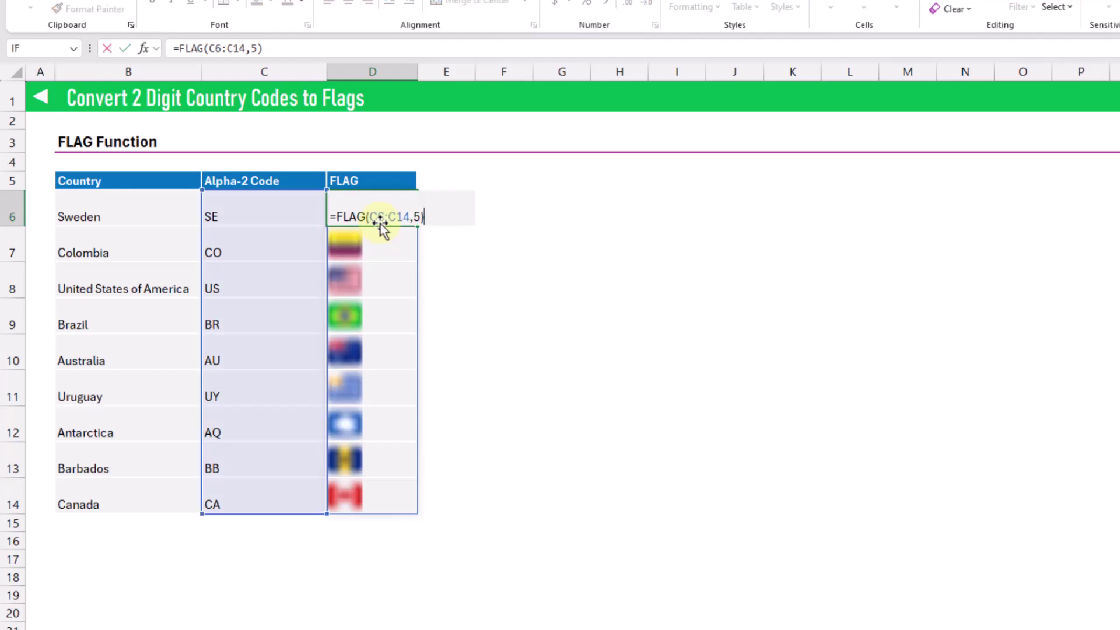
pyautogui.press('BackSpace')
pyautogui.press('BackSpace')
pyautogui.write('1000')
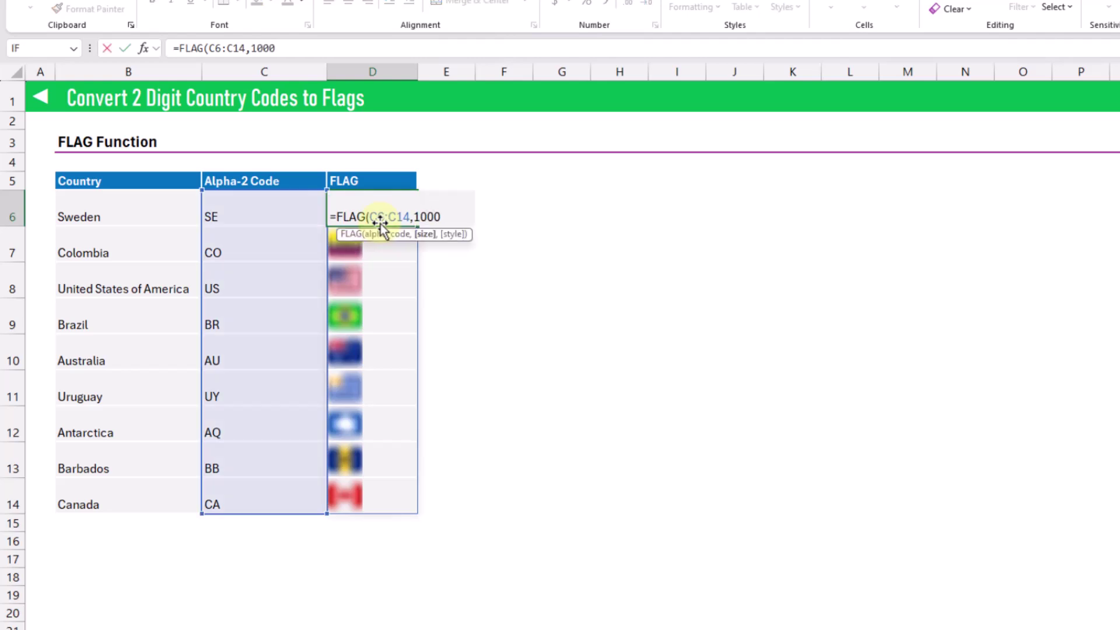
pyautogui.press('BackSpace')
pyautogui.write(')')
pyautogui.press('BackSpace')
pyautogui.write(',')
pyautogui.write('0')
pyautogui.press('Return')
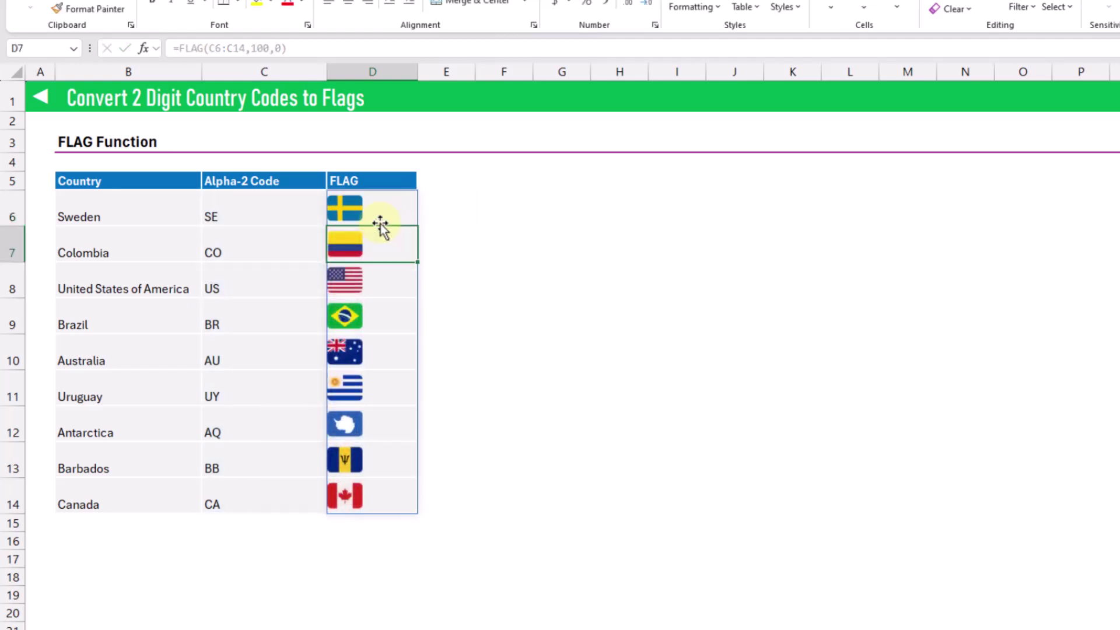
# Set the style argument of the FLAG formula in D6 to 1.
pyautogui.press('Up')
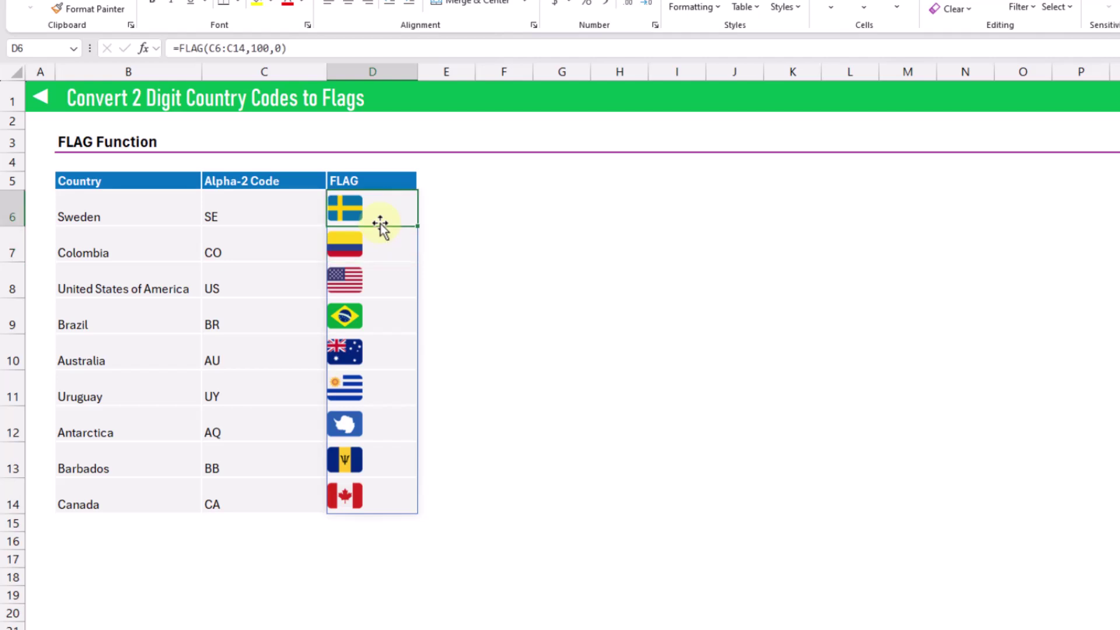
pyautogui.press('F2')
pyautogui.press('BackSpace')
pyautogui.write('1')
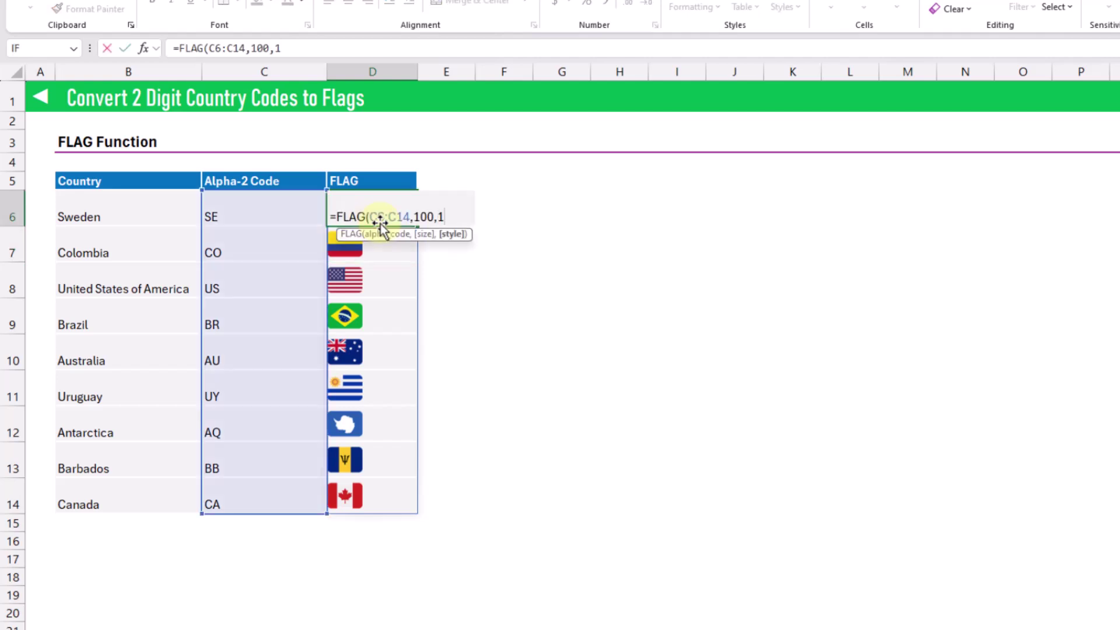
pyautogui.press('Return')
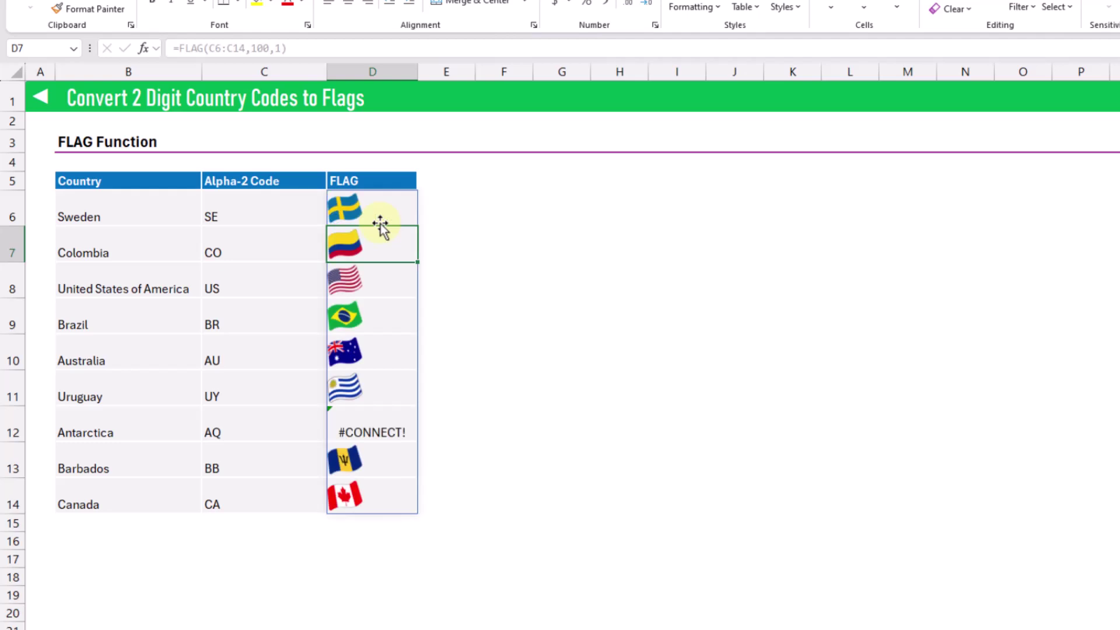
# Set the style argument of the FLAG formula in D6 to 4.
pyautogui.press('Up')
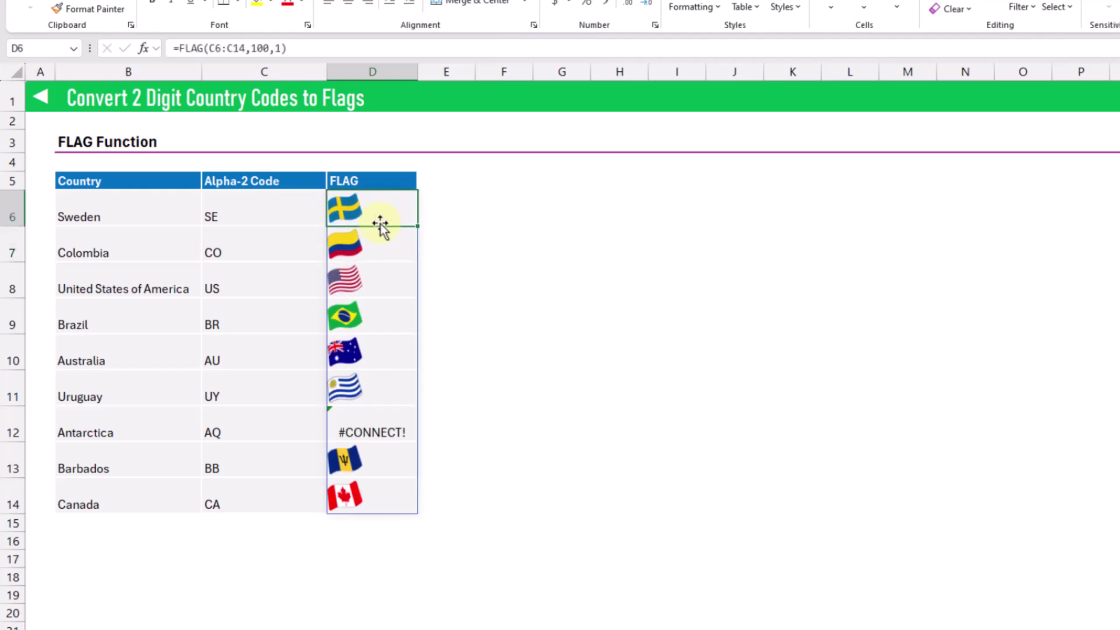
pyautogui.press('F2')
pyautogui.press('BackSpace')
pyautogui.press('BackSpace')
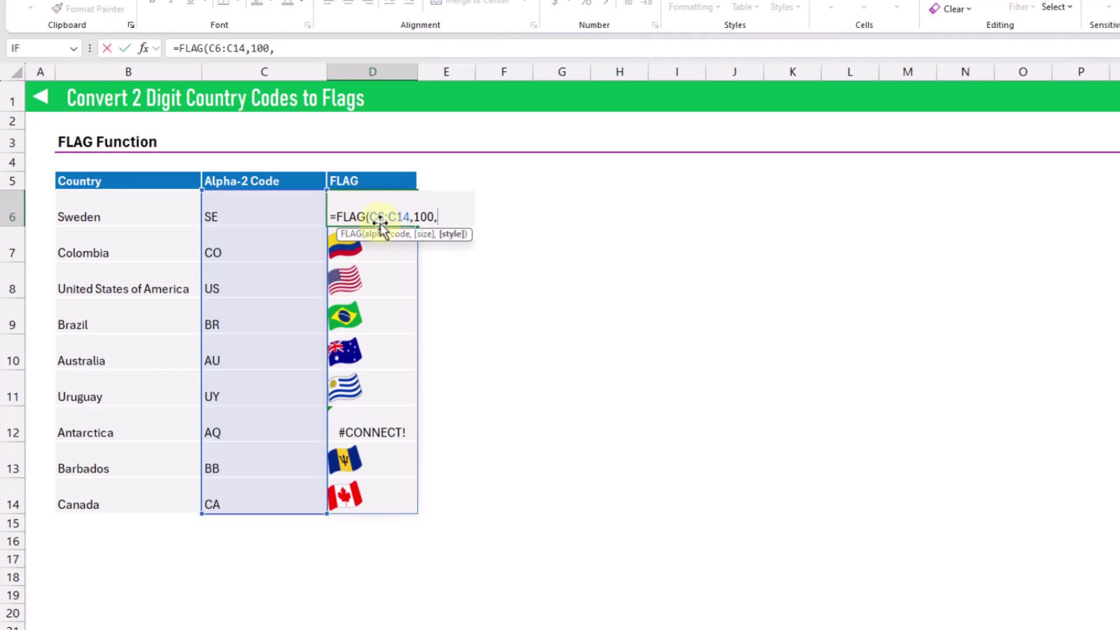
pyautogui.write('4')
pyautogui.press('Return')
pyautogui.click(381, 224)
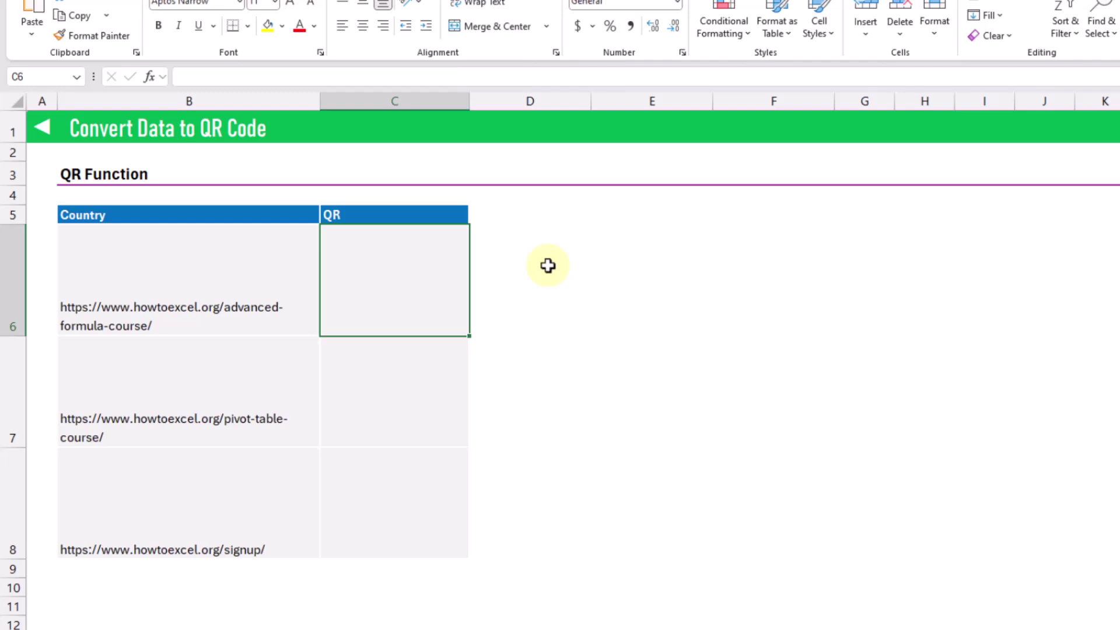
# Enter =QR(B6:B8) in cell C6 to generate a QR code for each listed URL.
pyautogui.write('=qr')
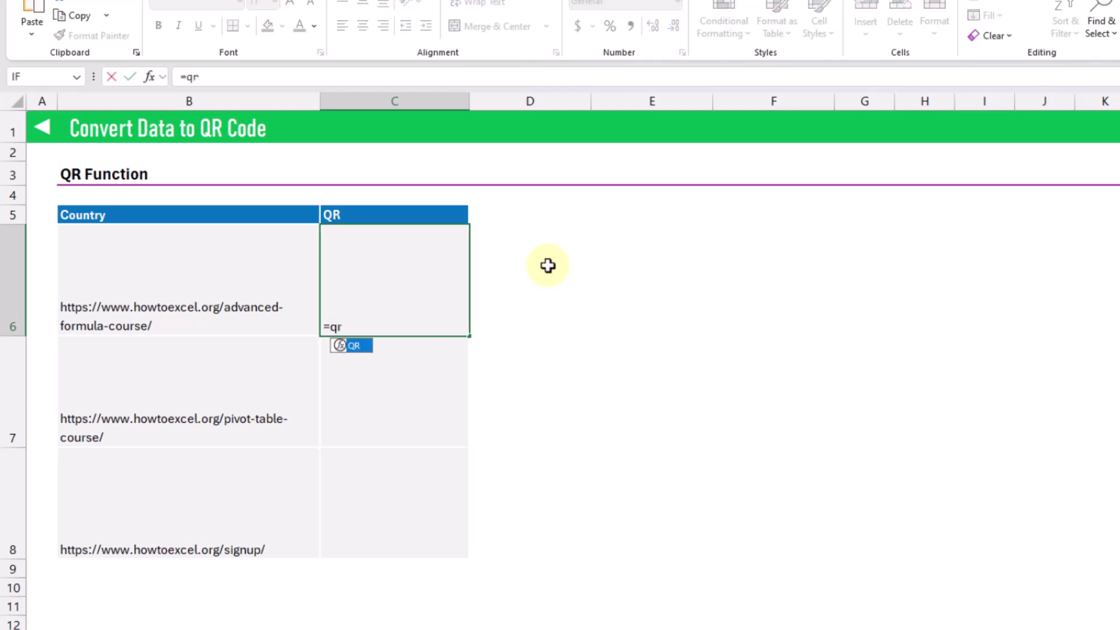
pyautogui.press('Tab')
pyautogui.press('Left')
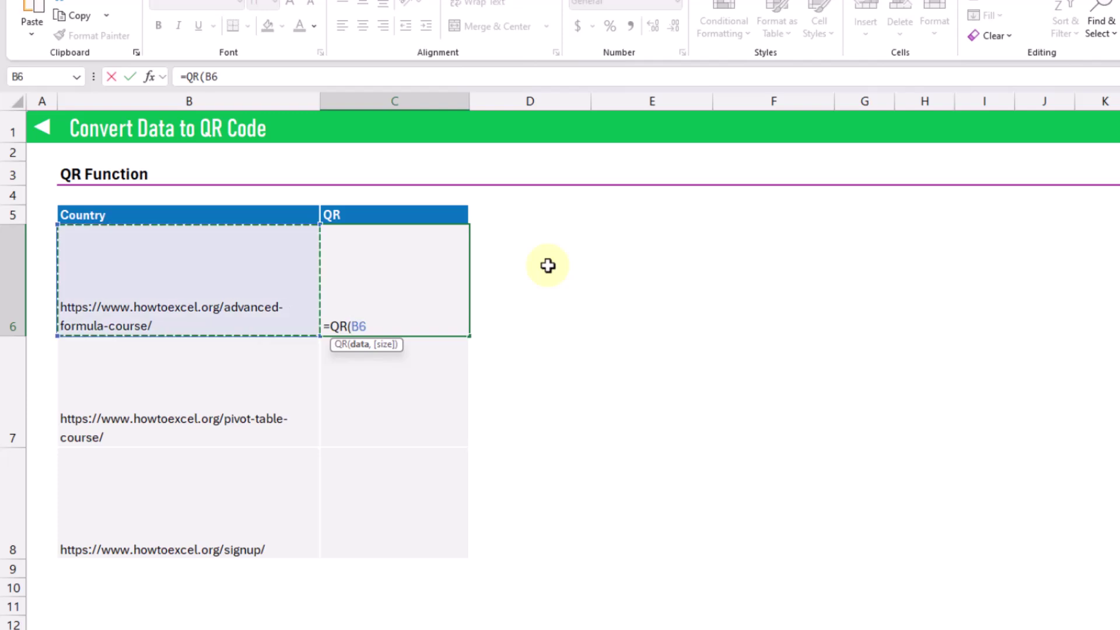
pyautogui.hotkey('shift', 'Down')
pyautogui.hotkey('shift', 'Down')
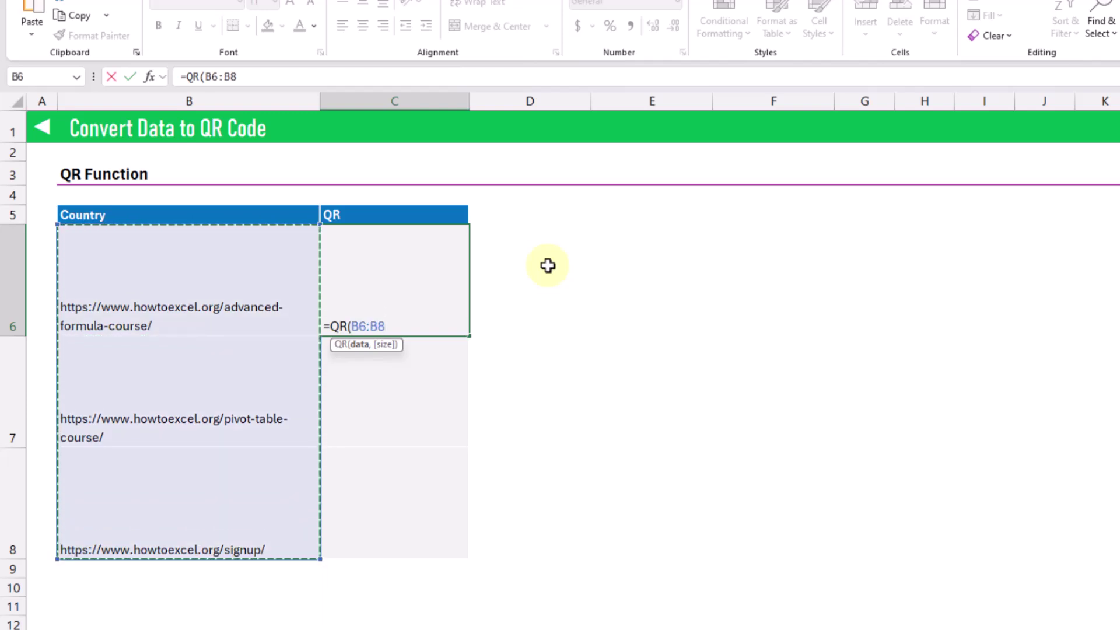
pyautogui.press('Return')
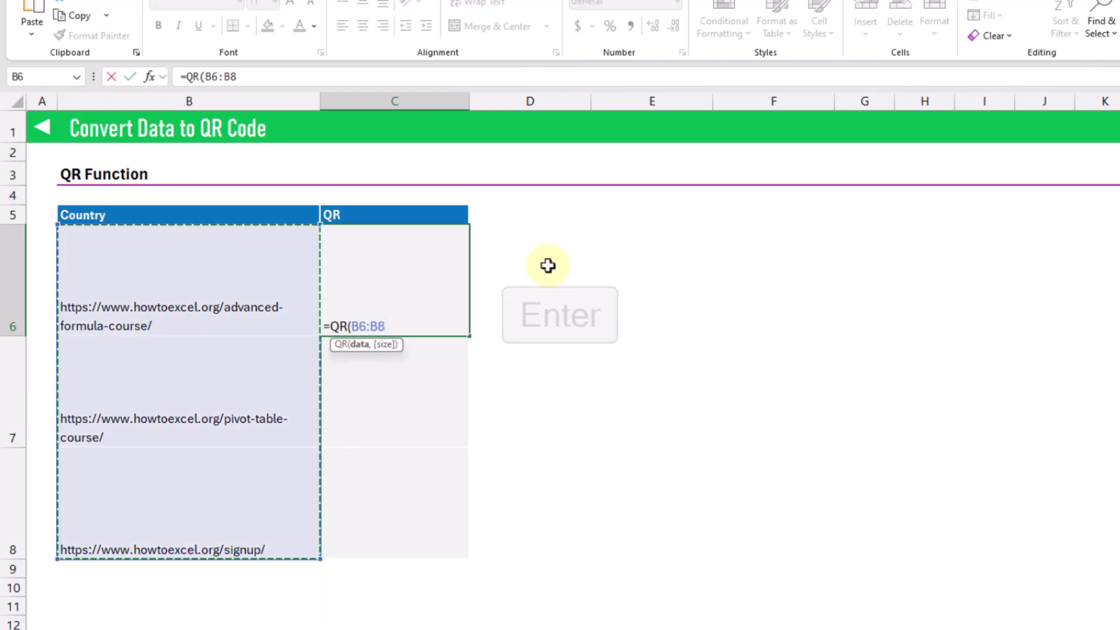
# Add a size argument of 10 to the QR formula in cell C6.
pyautogui.press('Up')
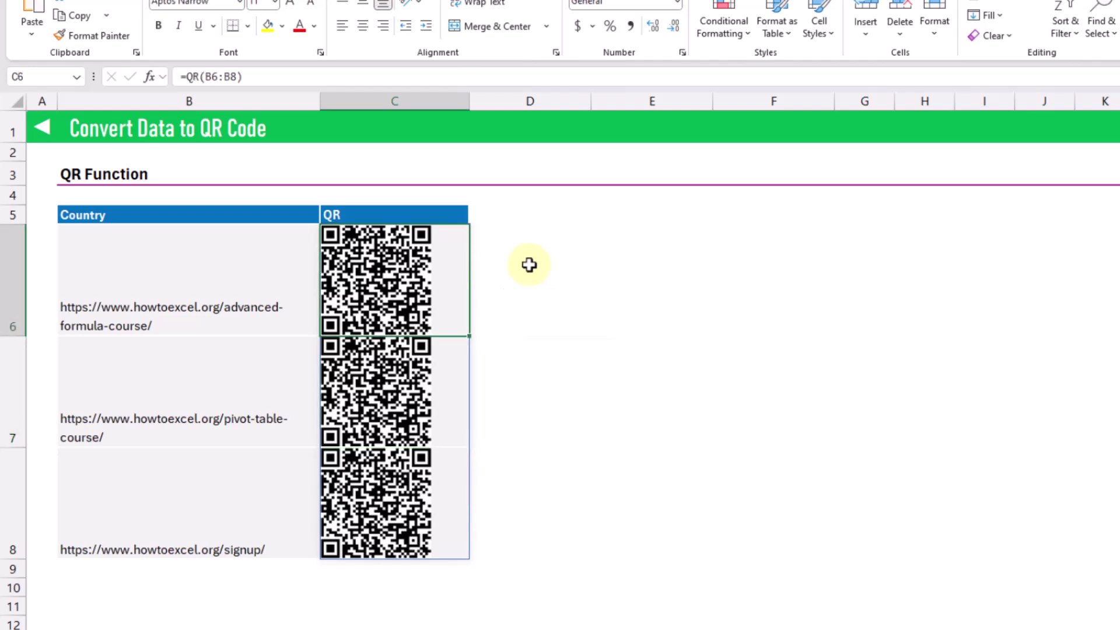
pyautogui.press('F2')
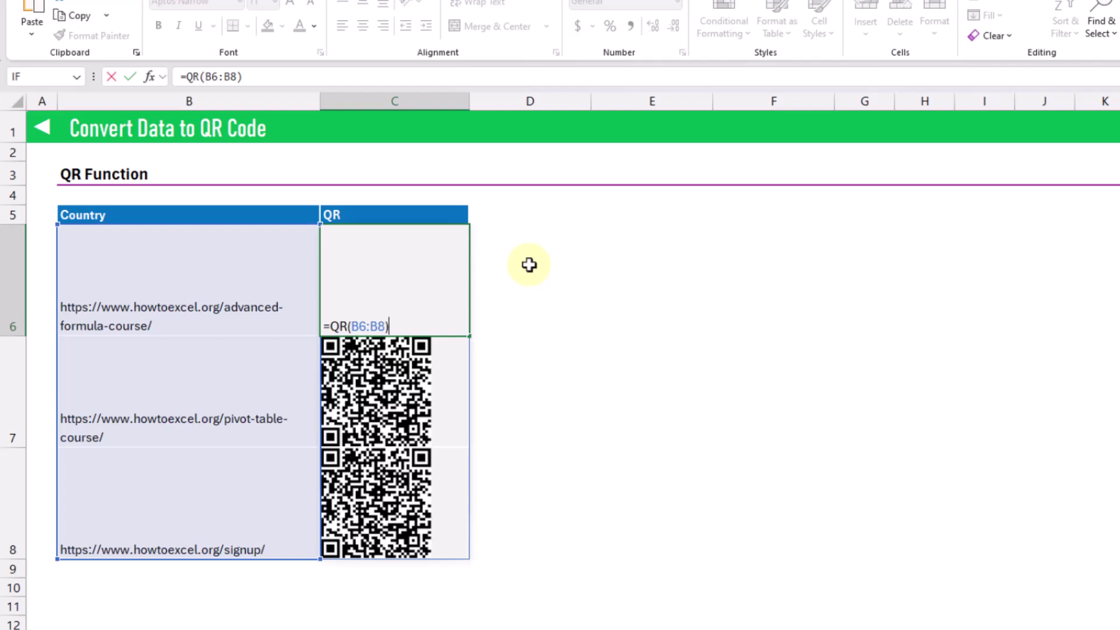
pyautogui.press('BackSpace')
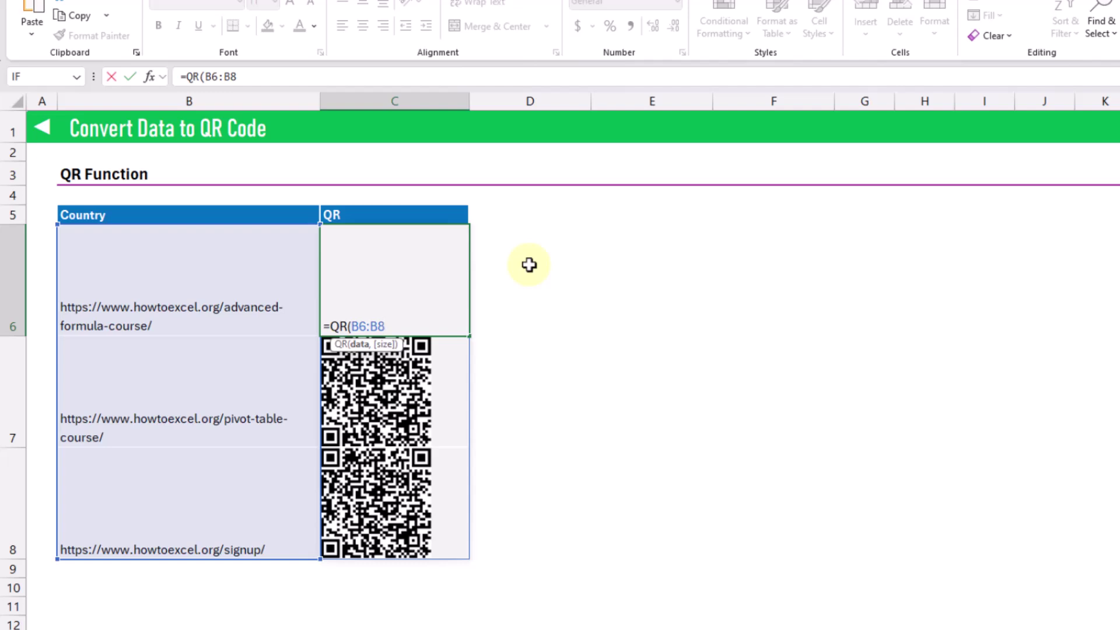
pyautogui.write(',10)')
pyautogui.press('Return')
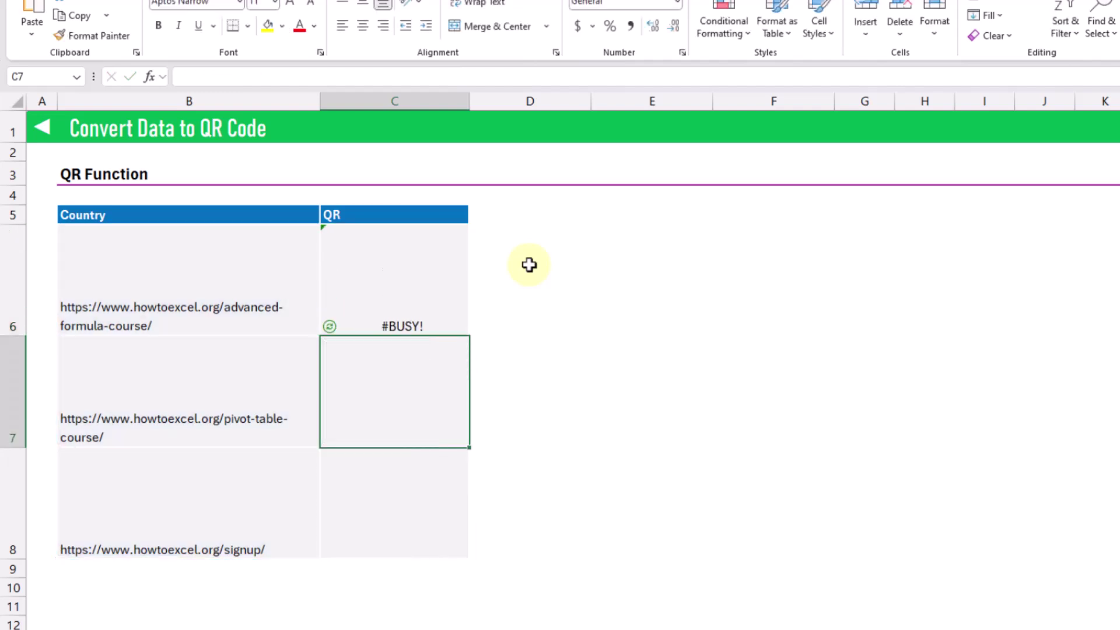
# Replace the size argument of the QR formula in cell C6 with 500.
pyautogui.press('Up')
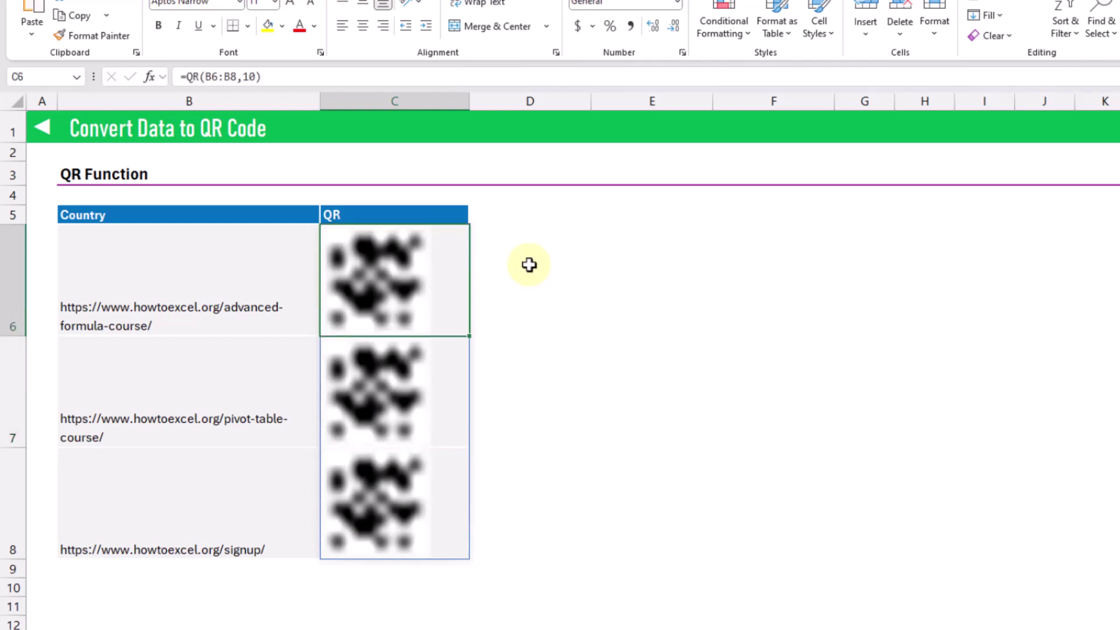
pyautogui.press('F2')
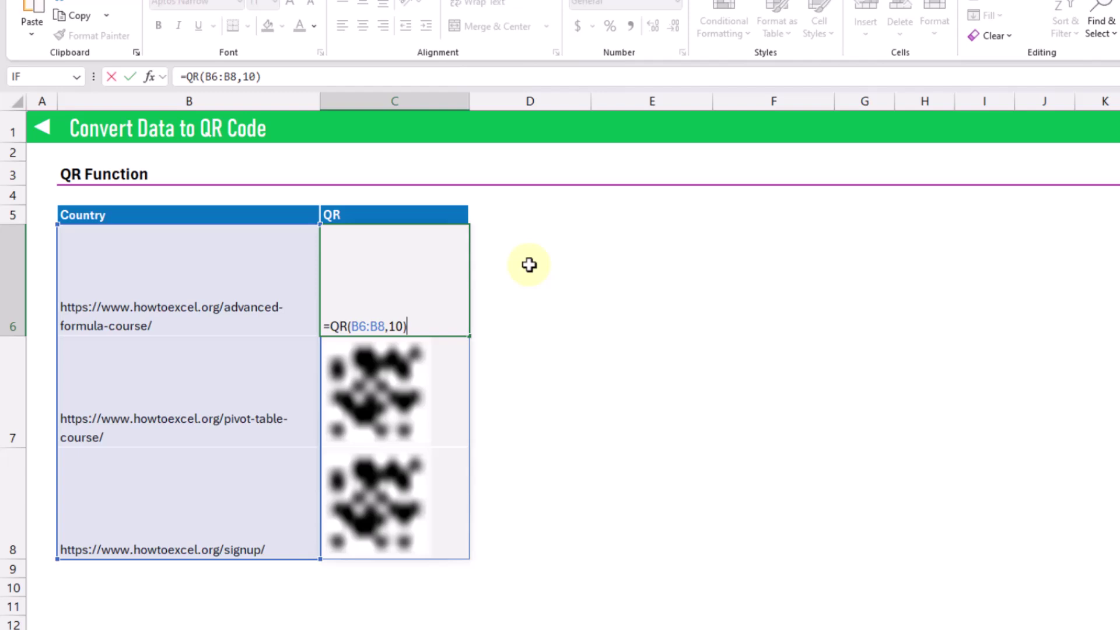
pyautogui.press('BackSpace')
pyautogui.press('BackSpace')
pyautogui.press('BackSpace')
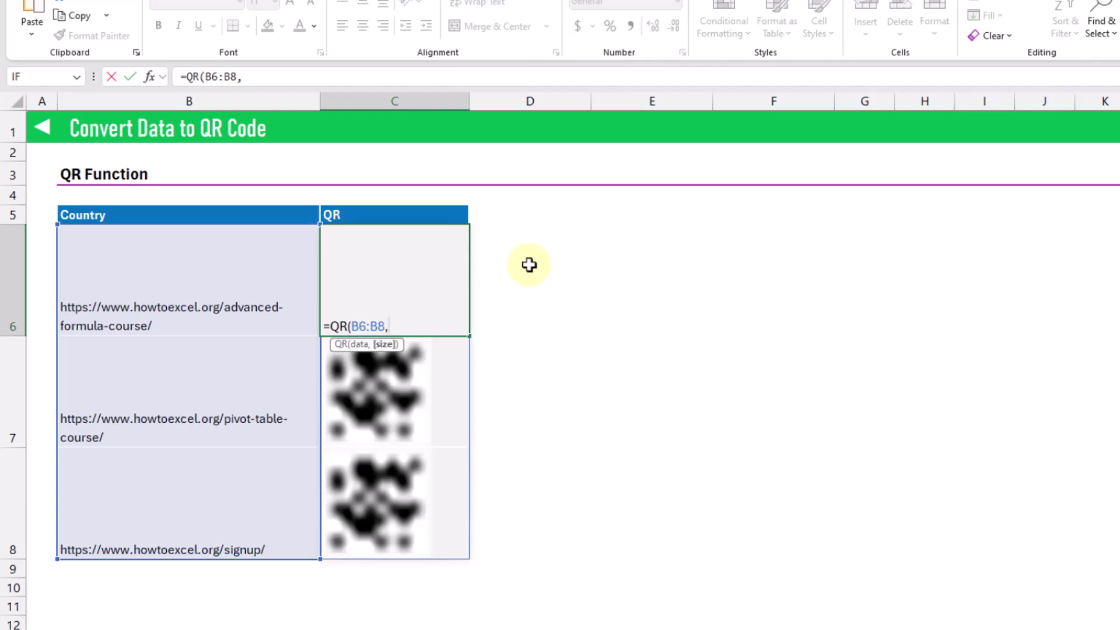
pyautogui.write('500')
pyautogui.press('Return')
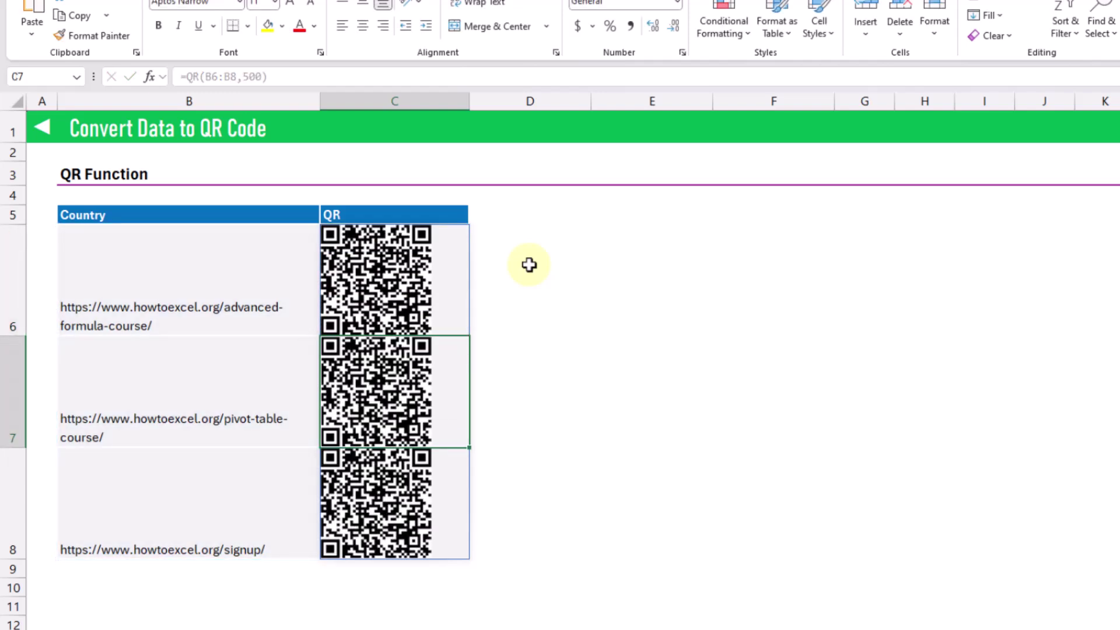
# Increase the height of row 6 and the width of column C to enlarge the first QR code.
pyautogui.press('Up')
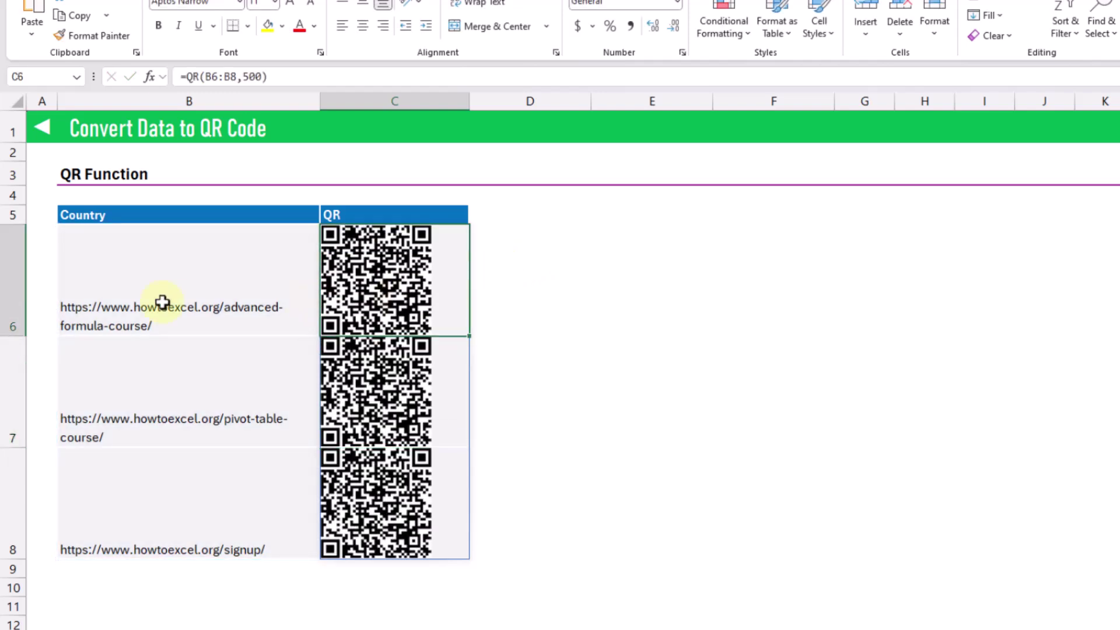
pyautogui.moveTo(5, 335); pyautogui.dragTo(5, 480)
pyautogui.moveTo(473, 104); pyautogui.dragTo(688, 108)
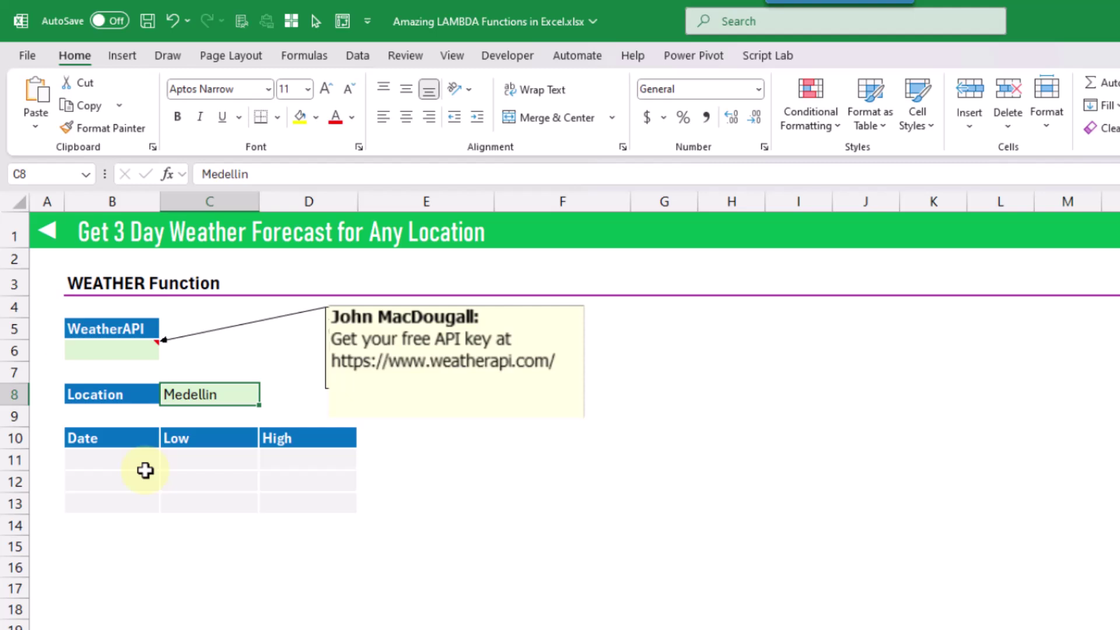
# Enter =WEATHER(C8,B6) in cell B11 to fill the three-day forecast table, and go through its dates.
pyautogui.click(117, 459)
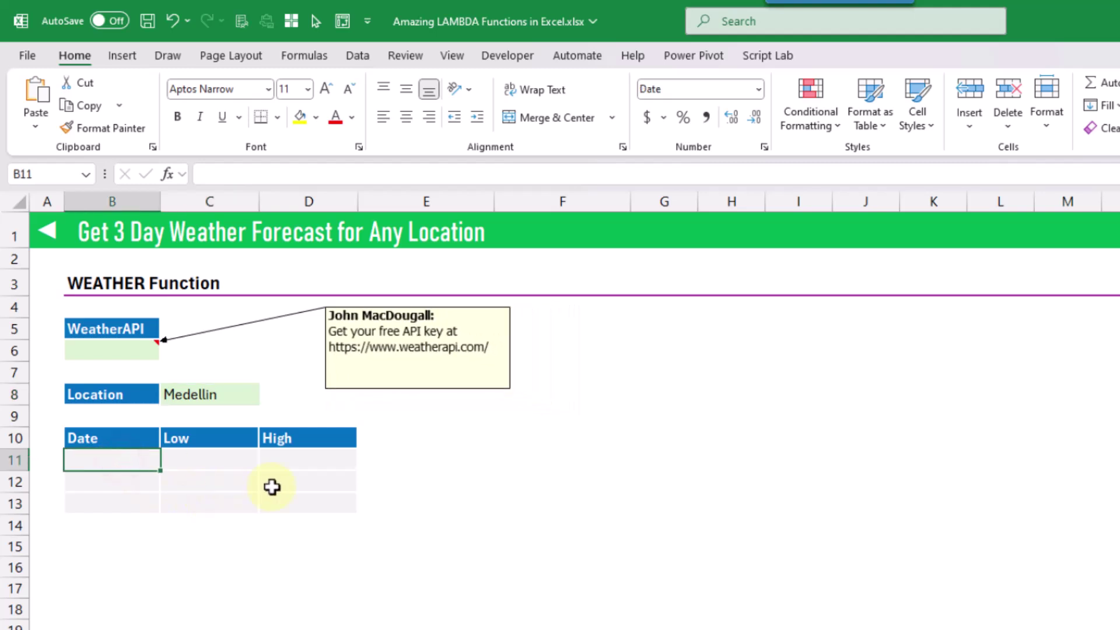
pyautogui.write('=weather')
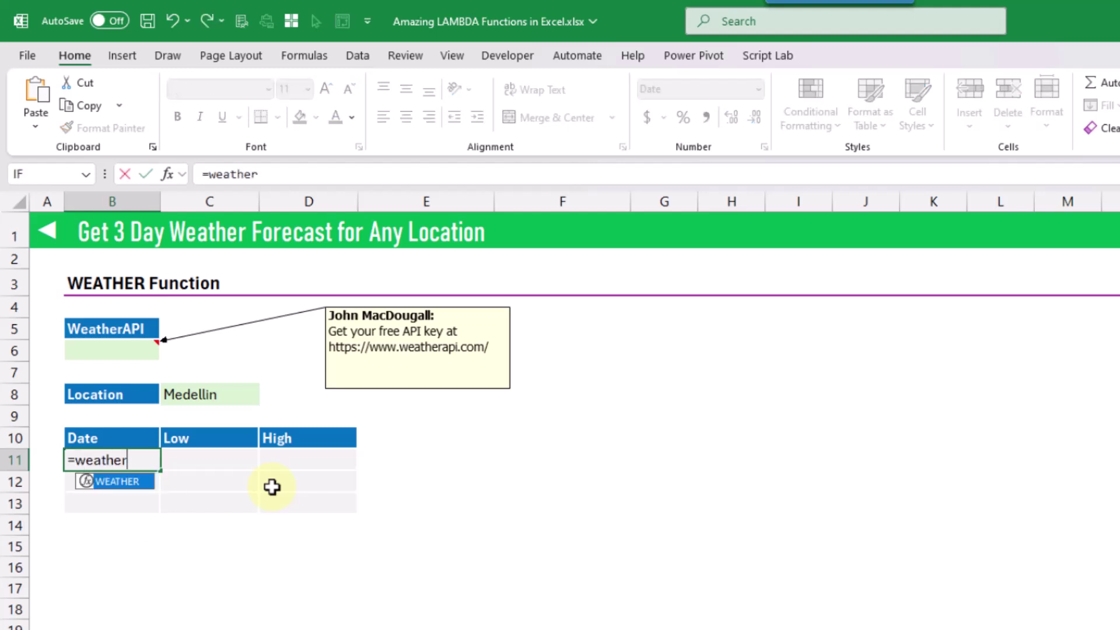
pyautogui.press('Tab')
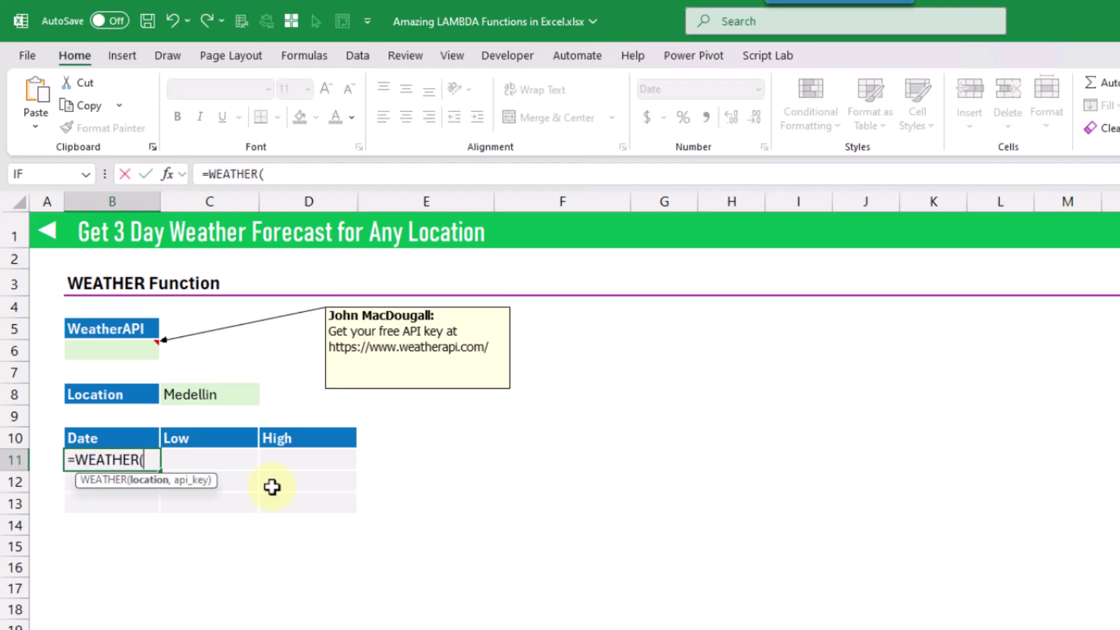
pyautogui.click(193, 393)
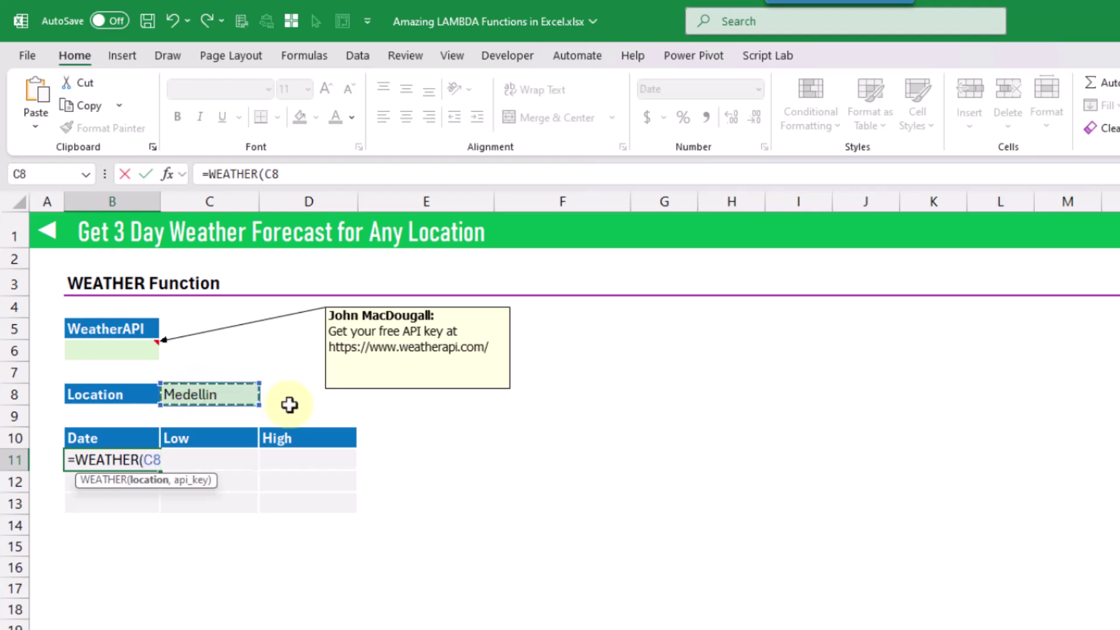
pyautogui.write(',')
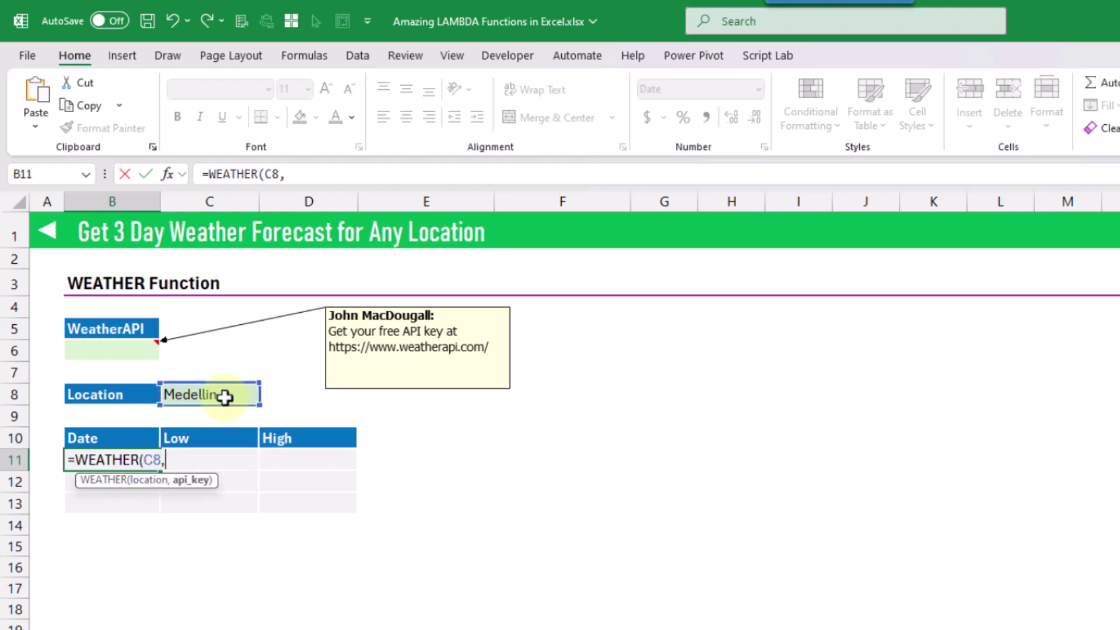
pyautogui.click(91, 345)
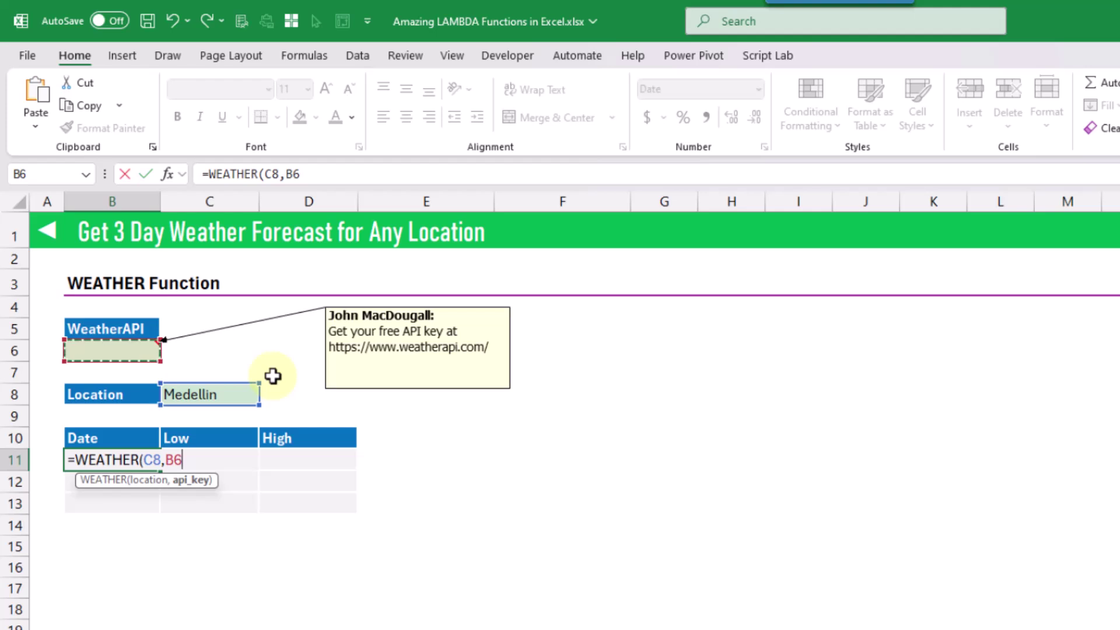
pyautogui.press('Return')
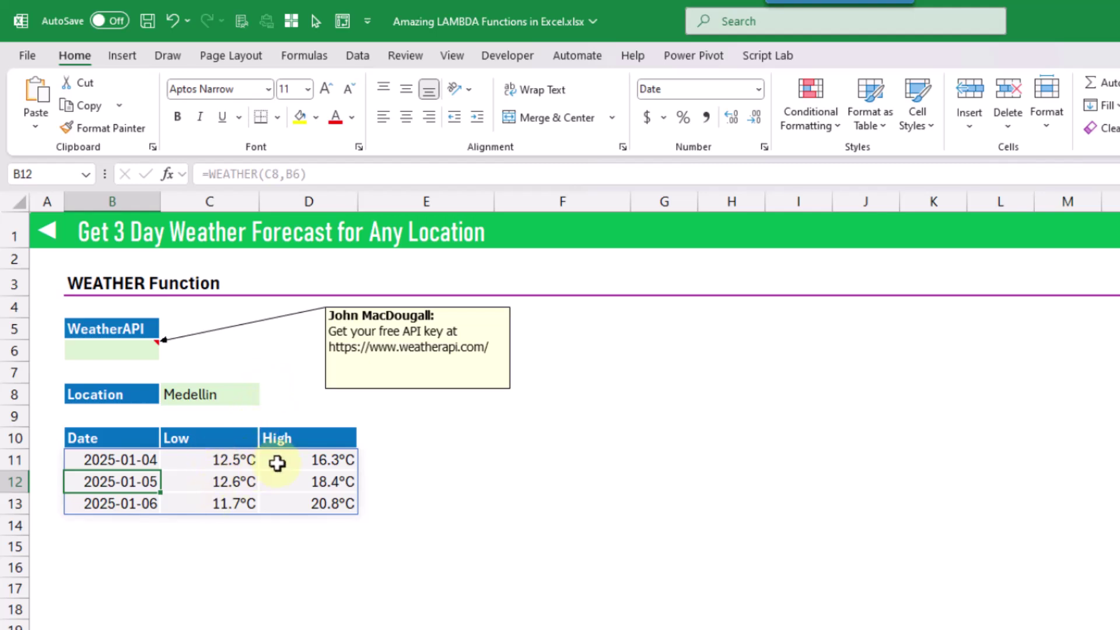
pyautogui.click(150, 460)
pyautogui.click(145, 481)
pyautogui.click(141, 500)
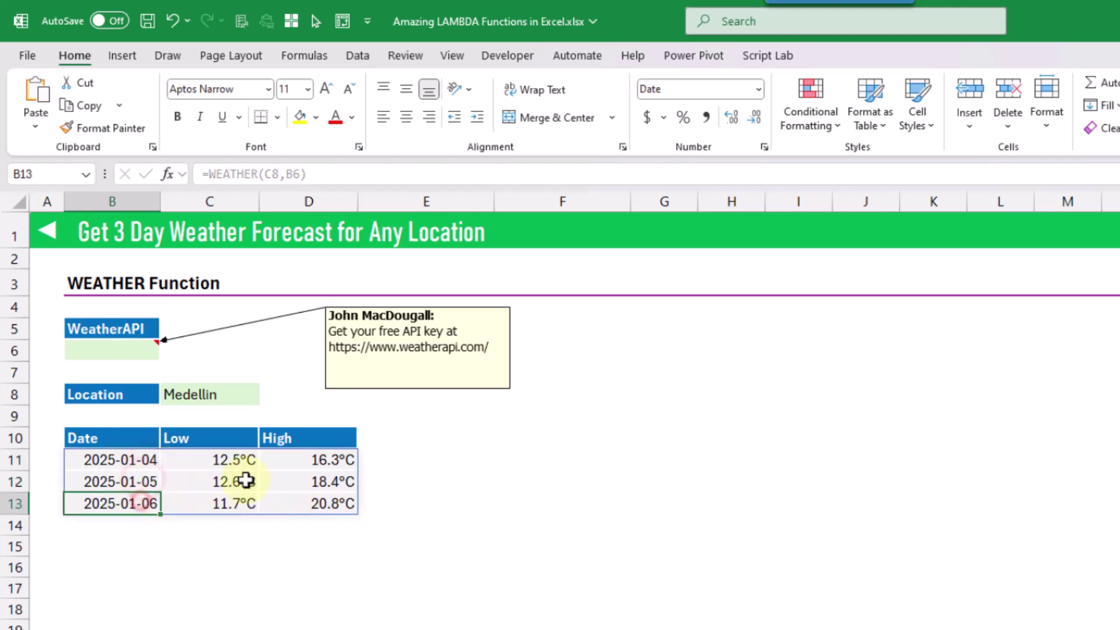
# Change the forecast location in cell C8 to Toronto.
pyautogui.click(230, 388)
pyautogui.write('Toronto')
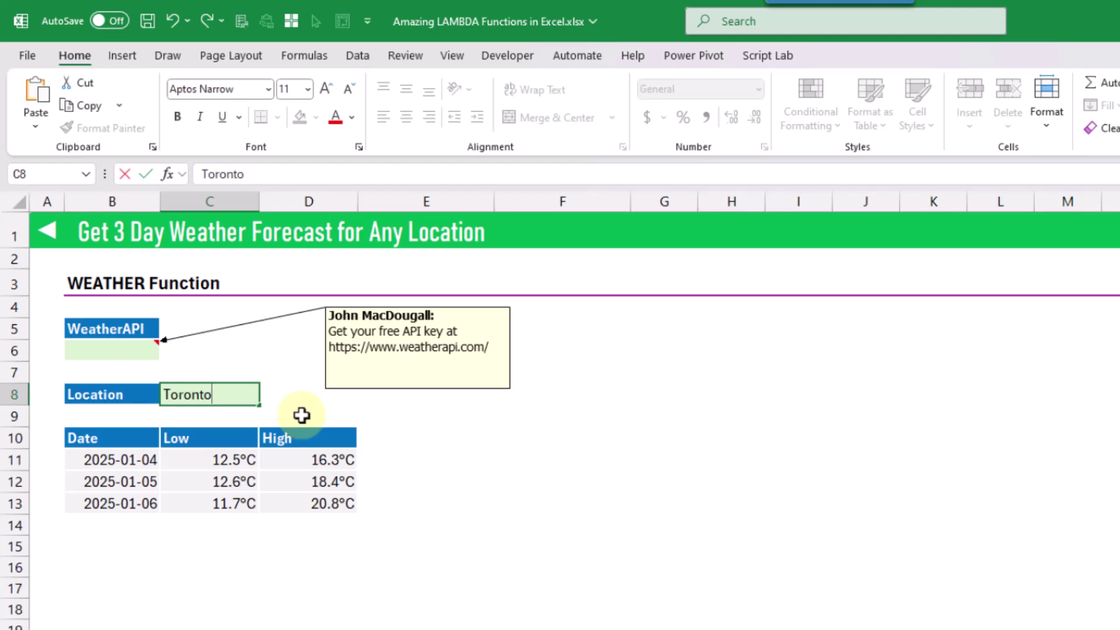
pyautogui.press('Return')
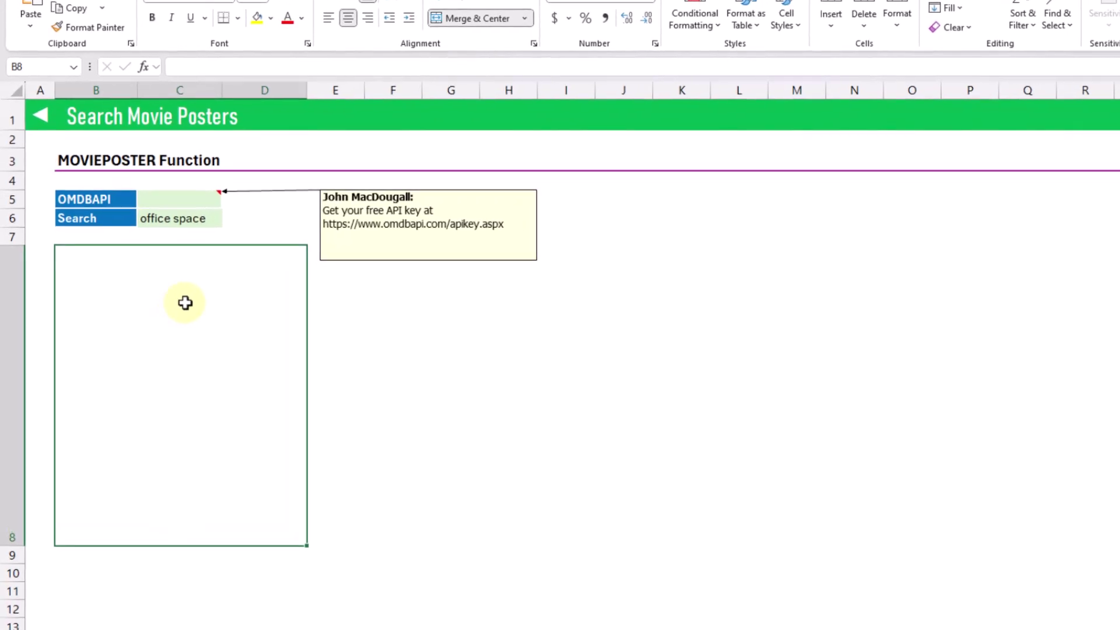
# Enter =MOVIEPOSTER(C6,C5) in the merged cell B8 to show the poster for the search term.
pyautogui.write('=movie')
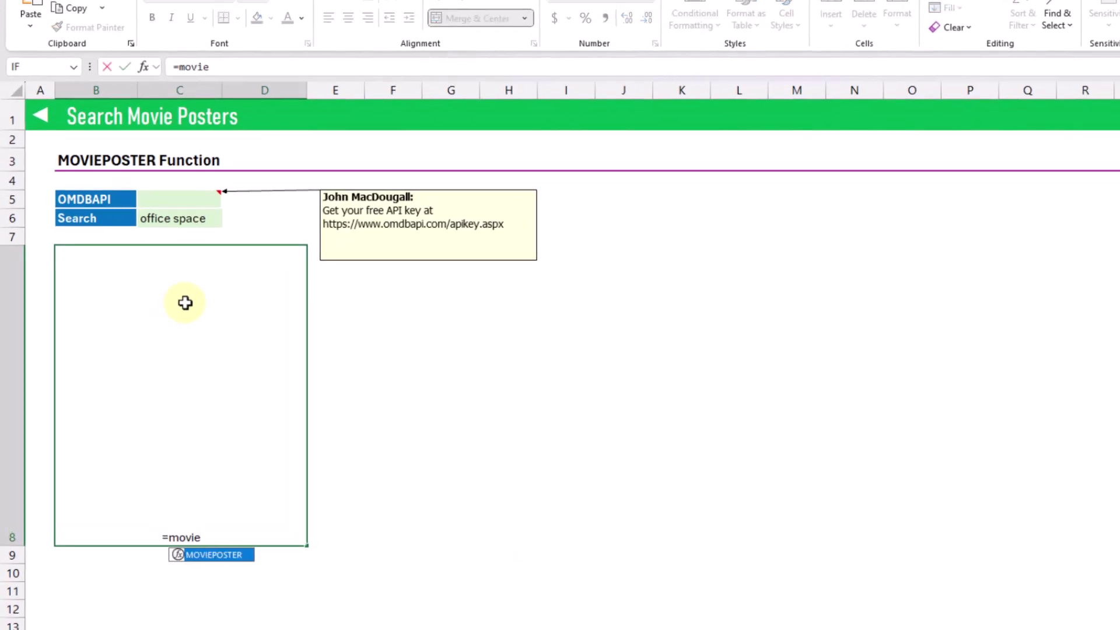
pyautogui.press('Tab')
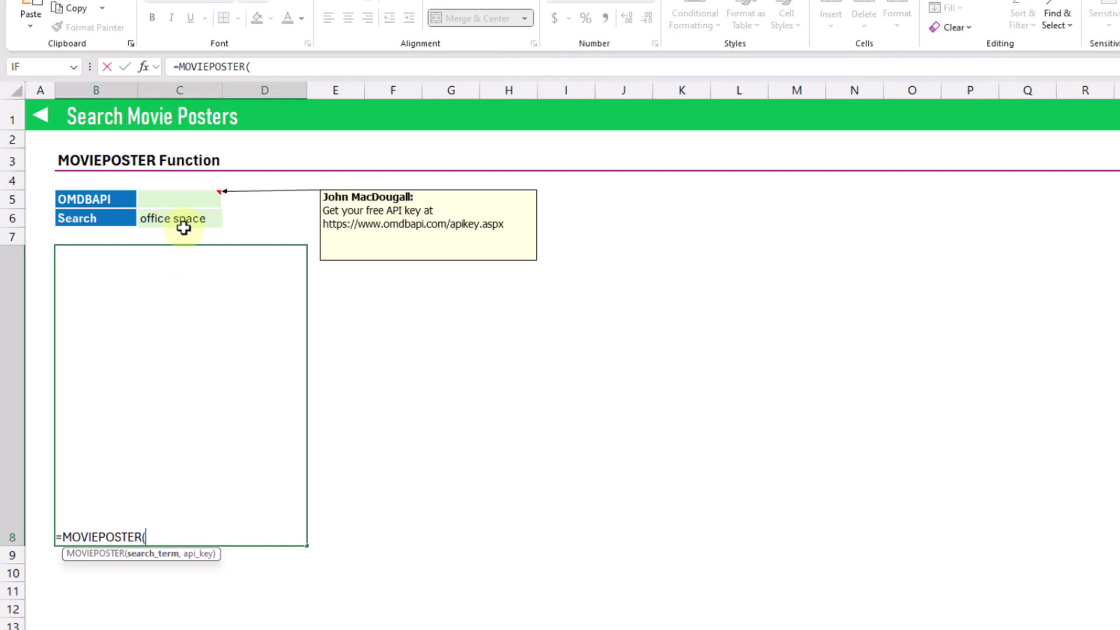
pyautogui.click(181, 219)
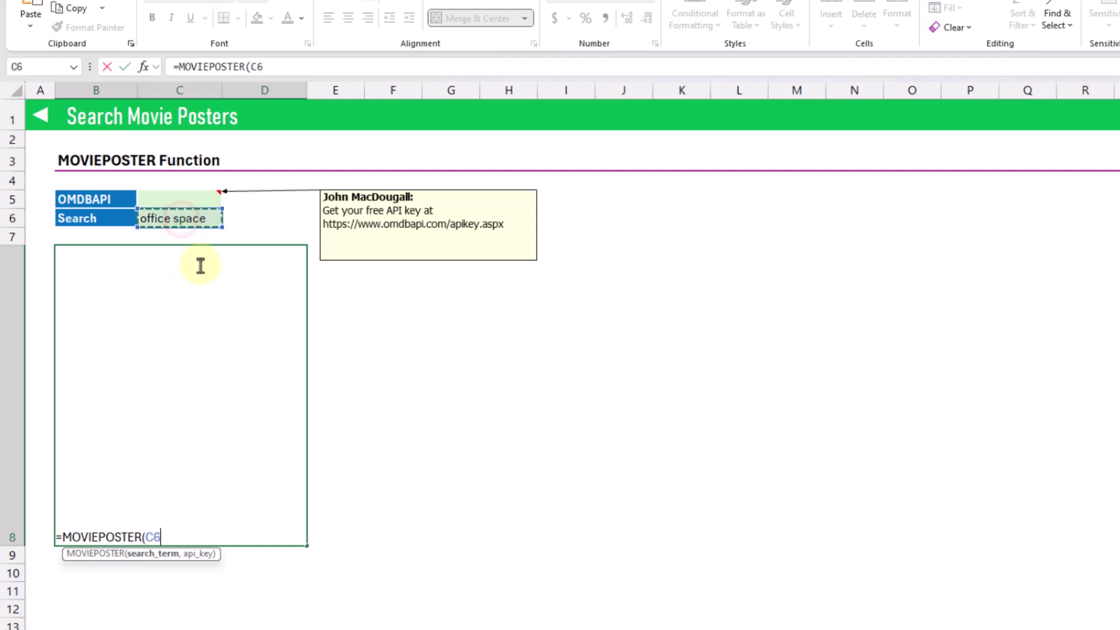
pyautogui.write(',')
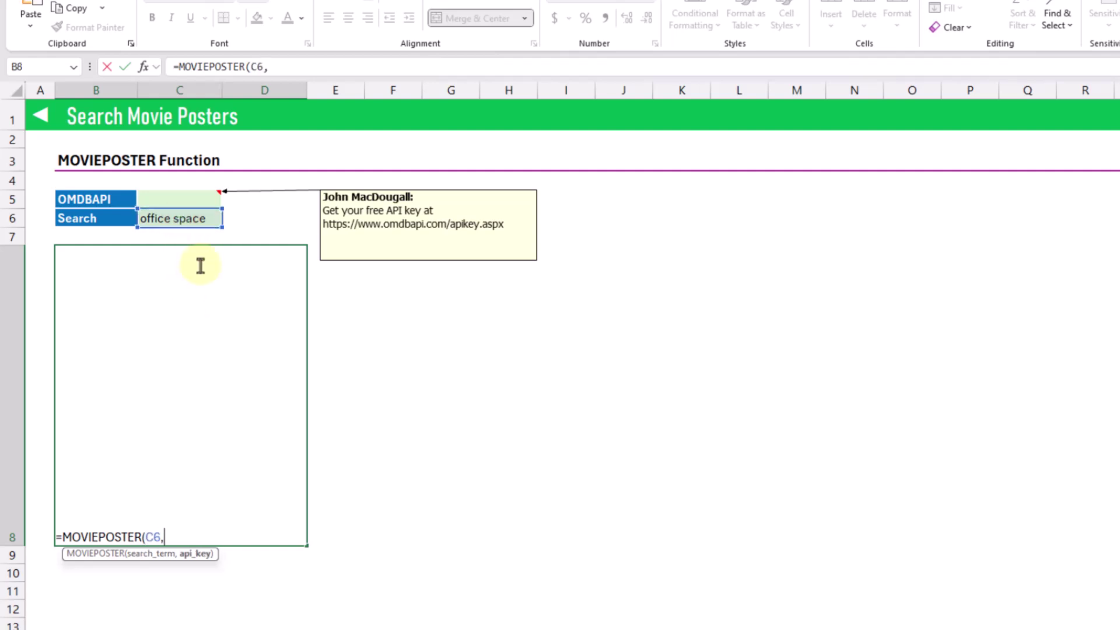
pyautogui.click(188, 201)
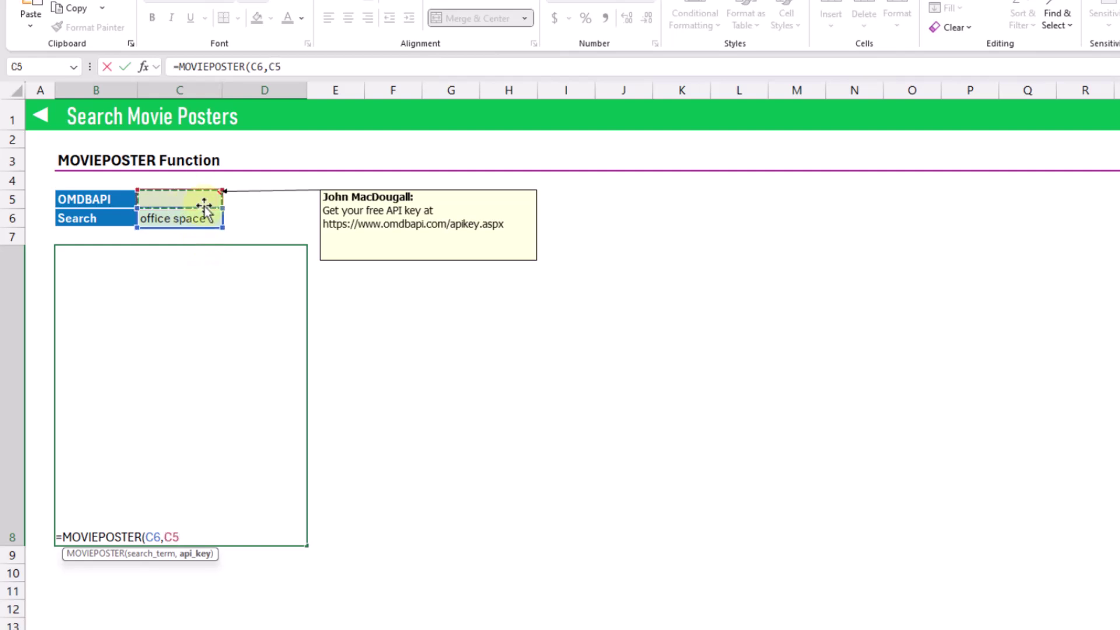
pyautogui.write(')')
pyautogui.press('Return')
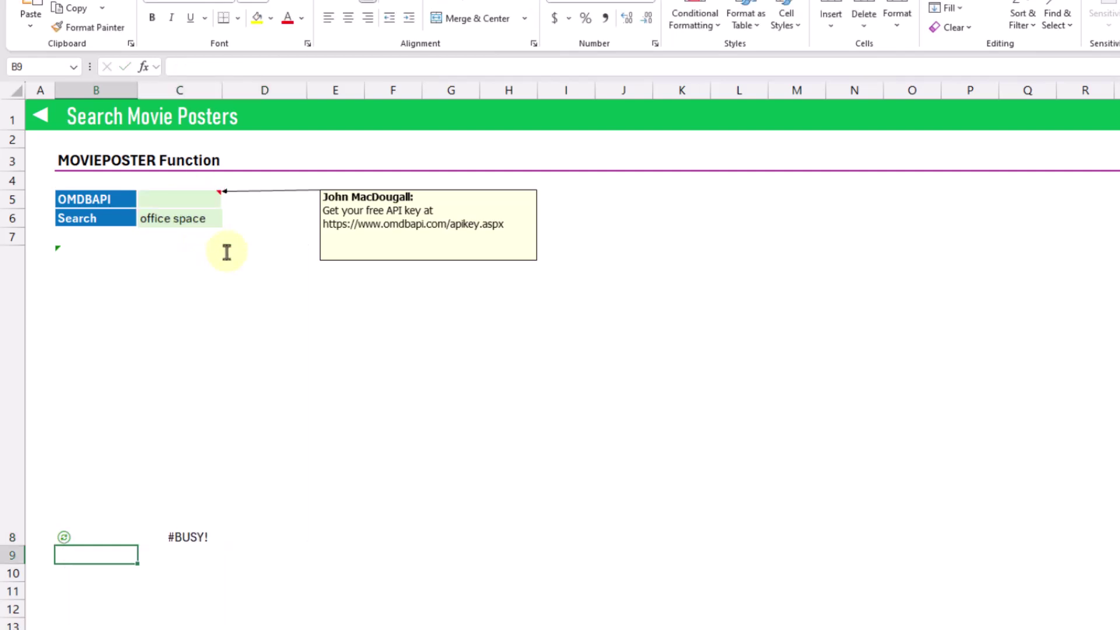
pyautogui.click(227, 252)
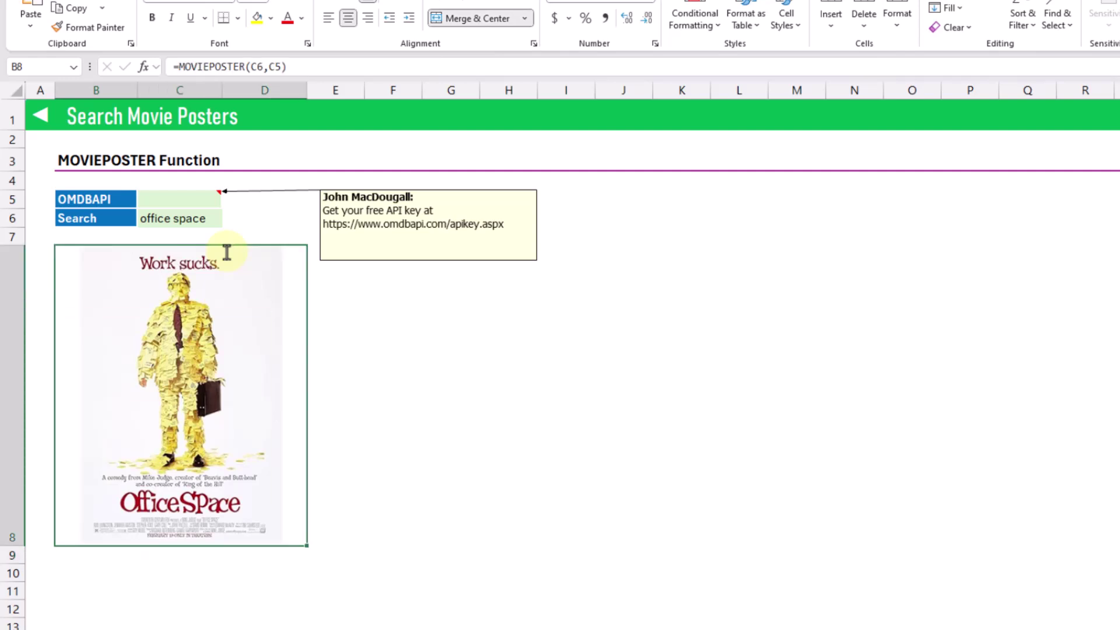
# Change the movie search term in cell C6 to jaws.
pyautogui.click(196, 210)
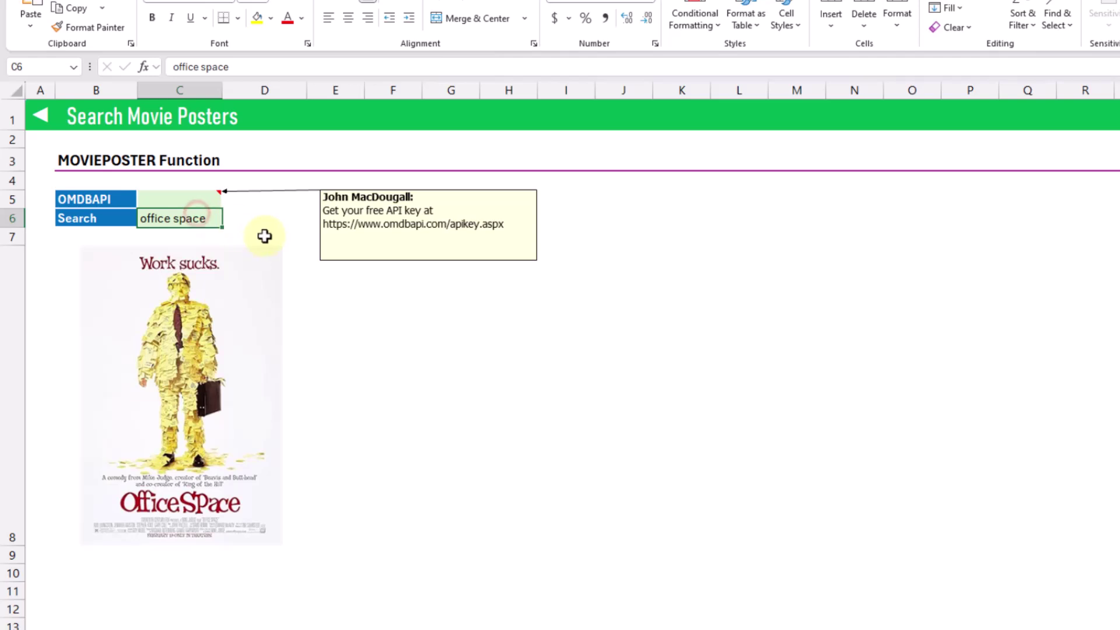
pyautogui.write('jaws')
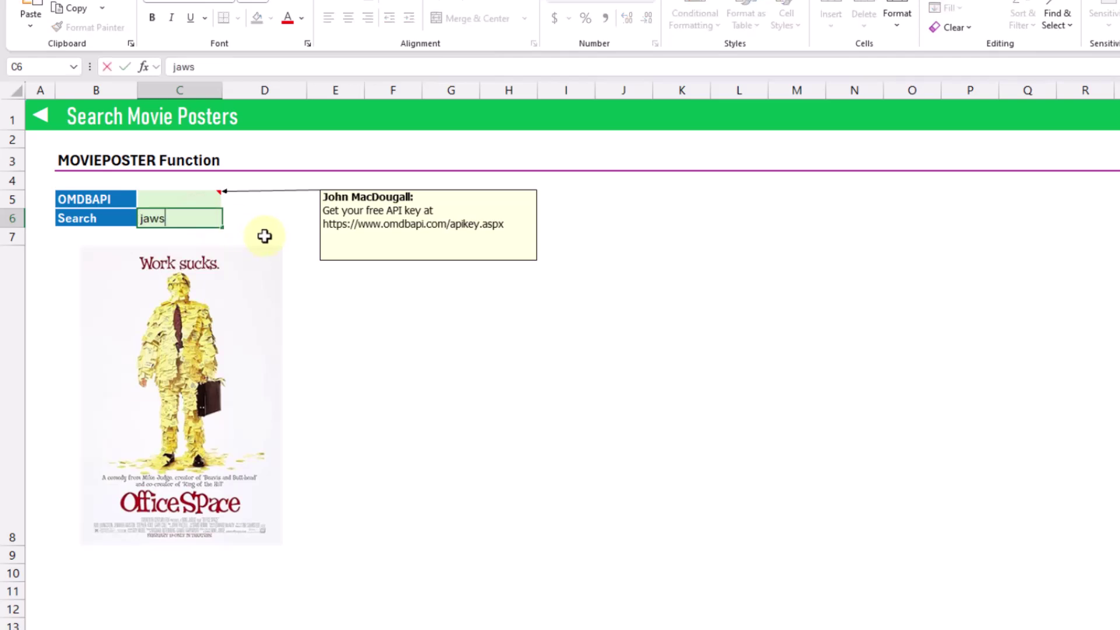
pyautogui.press('Return')
# Replace the movie search term in cell C6 with tmnt.
pyautogui.press('Up')
pyautogui.write('tm')
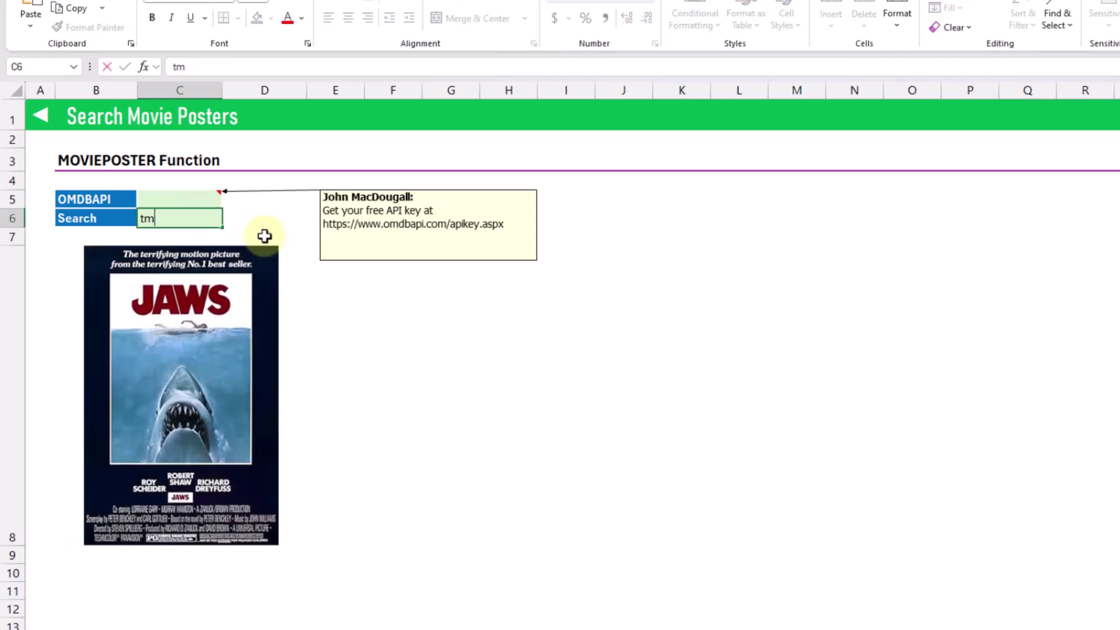
pyautogui.write('nt')
pyautogui.press('Return')
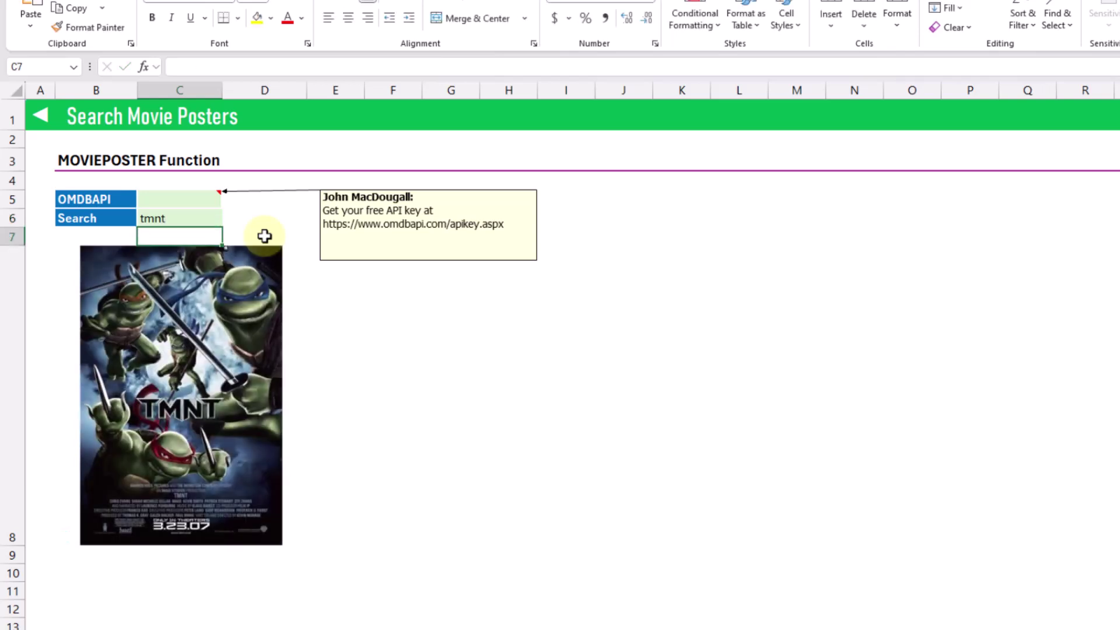
# Set the movie search term in cell C6 to godfather.
pyautogui.press('Up')
pyautogui.write('godf')
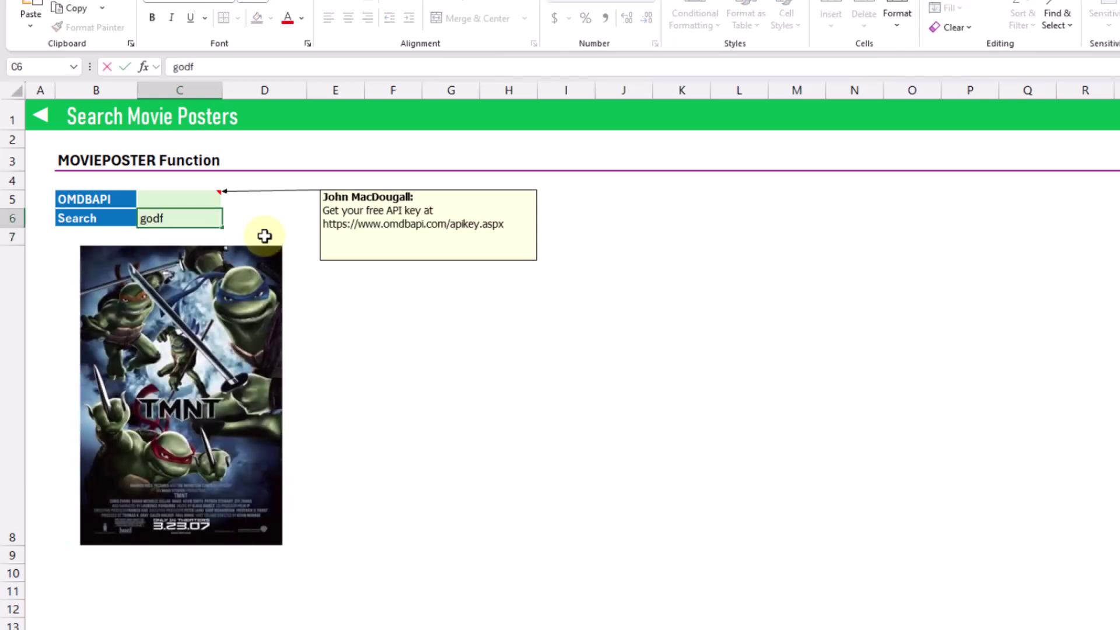
pyautogui.write('ather')
pyautogui.press('Return')
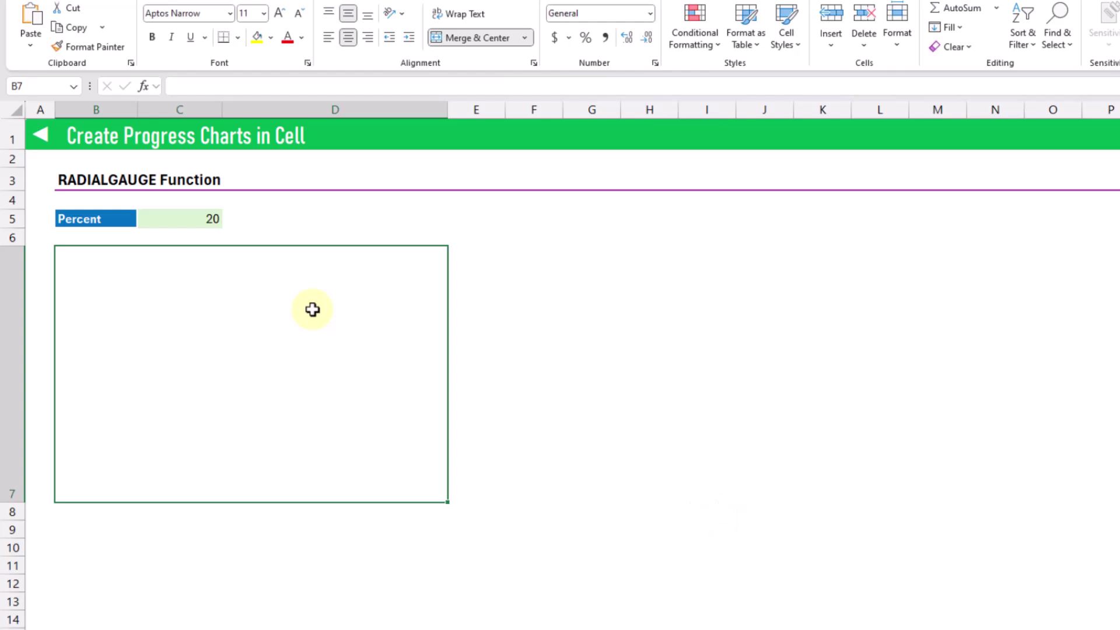
# Enter =RADIALGAUGE(C5) in the merged cell B7 to create an in-cell progress chart of the percent value.
pyautogui.write('=radial')
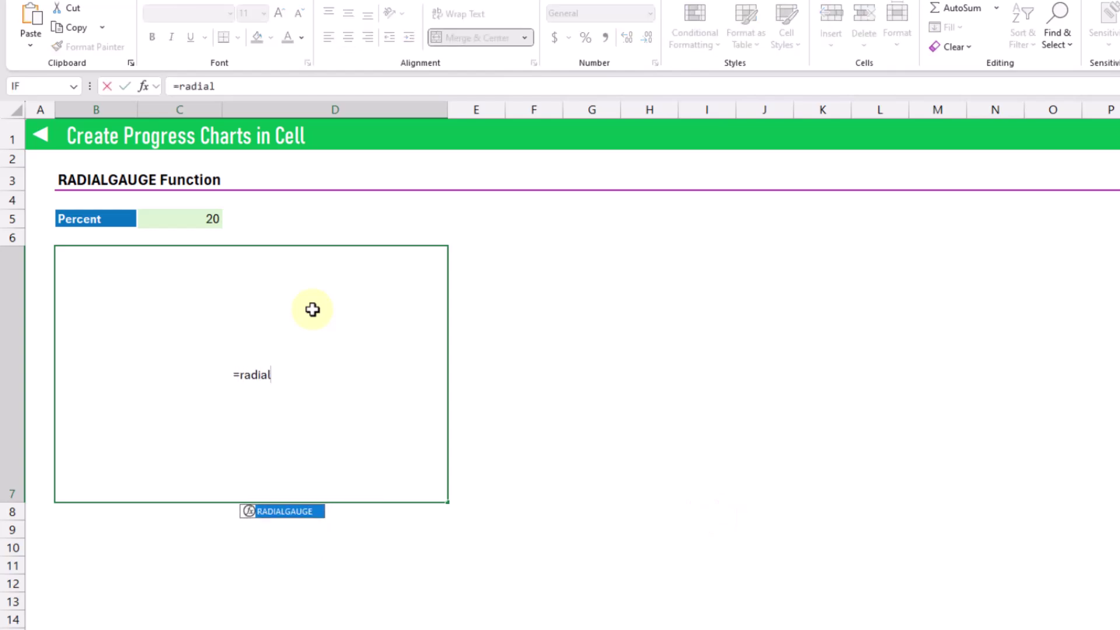
pyautogui.press('Tab')
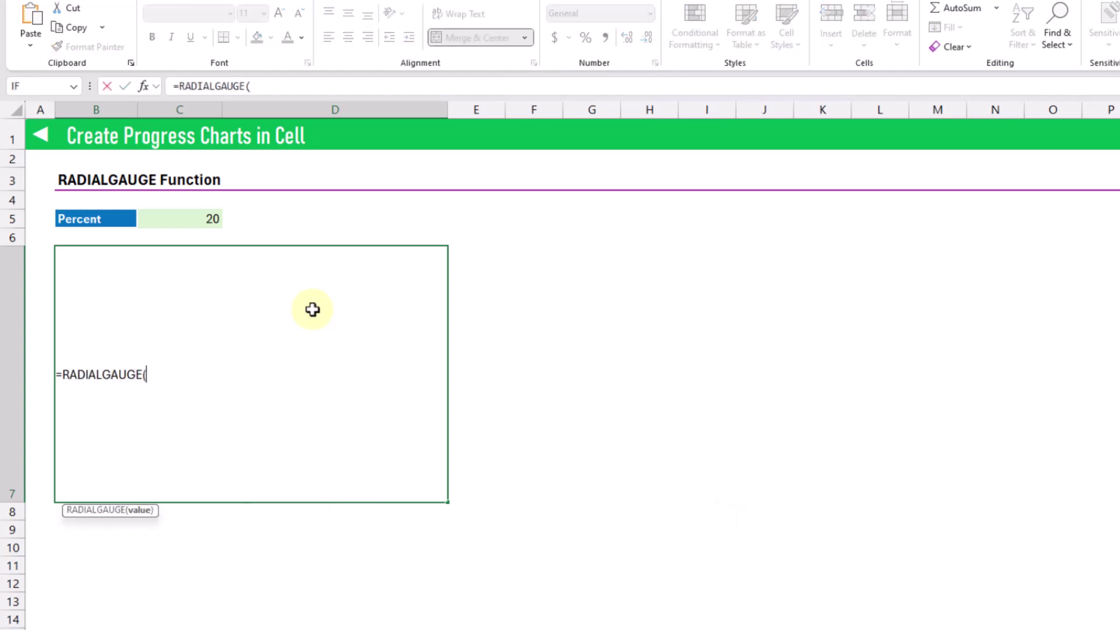
pyautogui.click(190, 217)
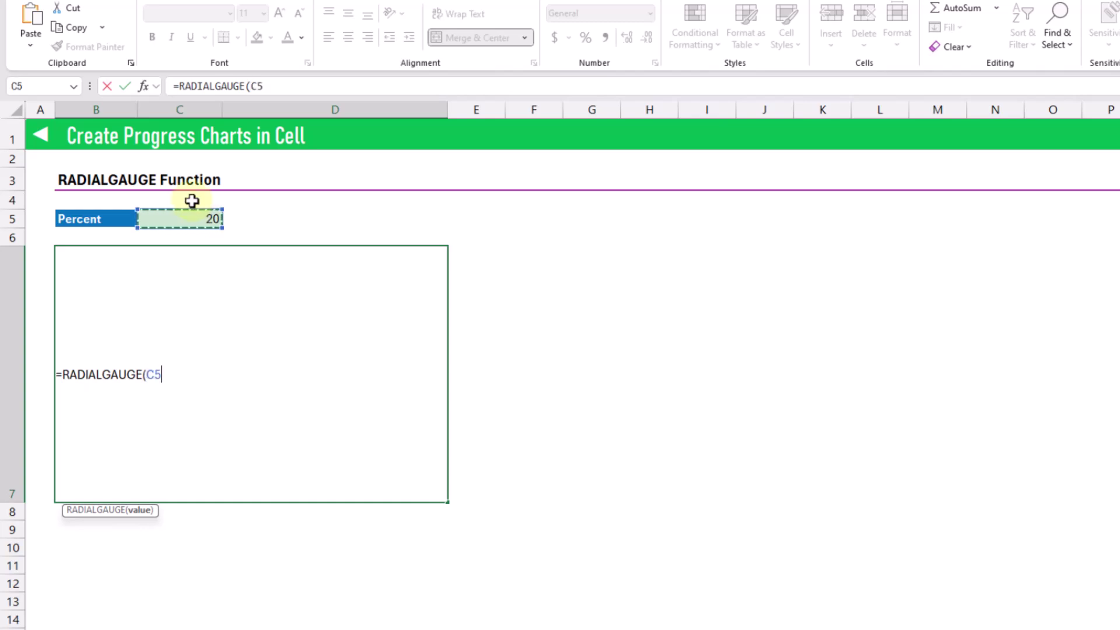
pyautogui.press('Return')
pyautogui.press('Up')
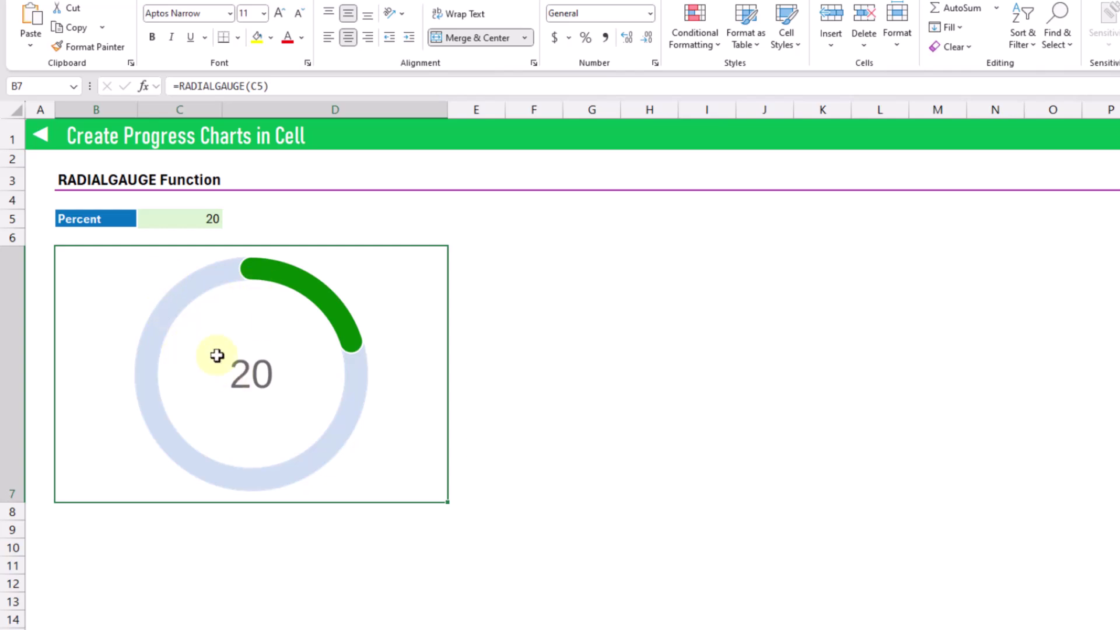
# Set the gauge's percent value in cell C5 to 60.
pyautogui.press('Up')
pyautogui.press('Up')
pyautogui.press('Right')
pyautogui.write('60')
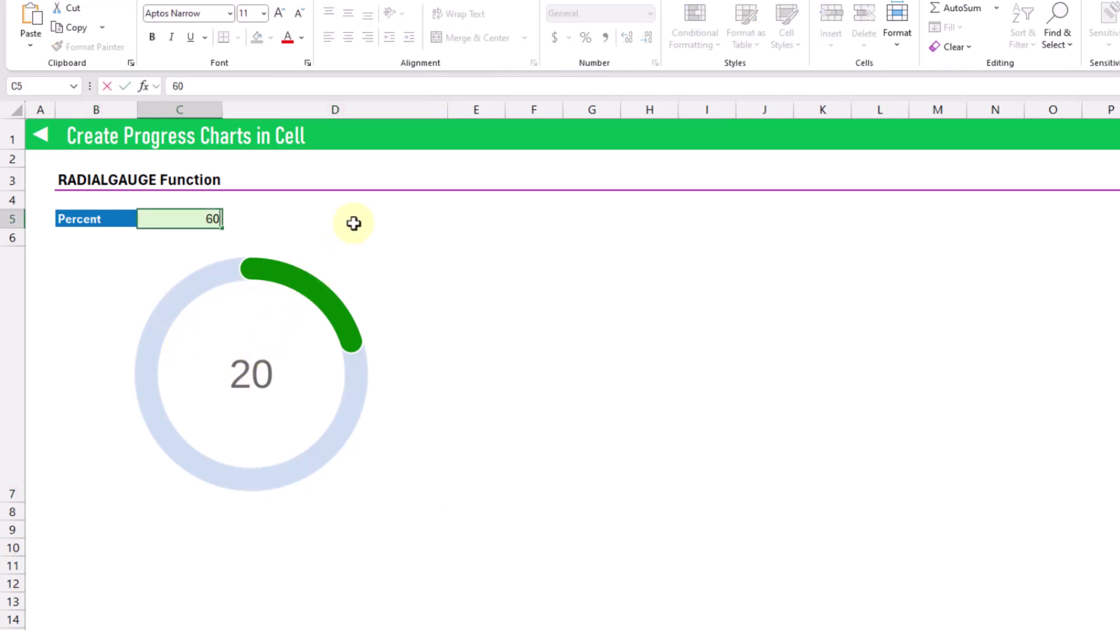
pyautogui.press('Return')
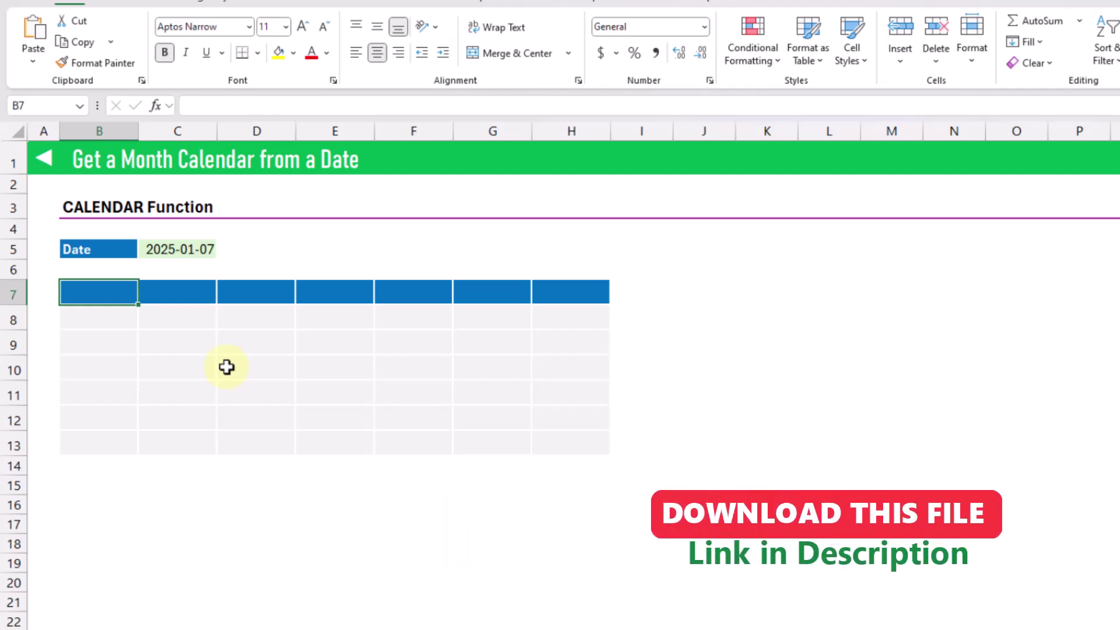
# Enter =CALENDAR(C5) in cell B7 to generate the month calendar from the date, and check its first and last days.
pyautogui.write('=')
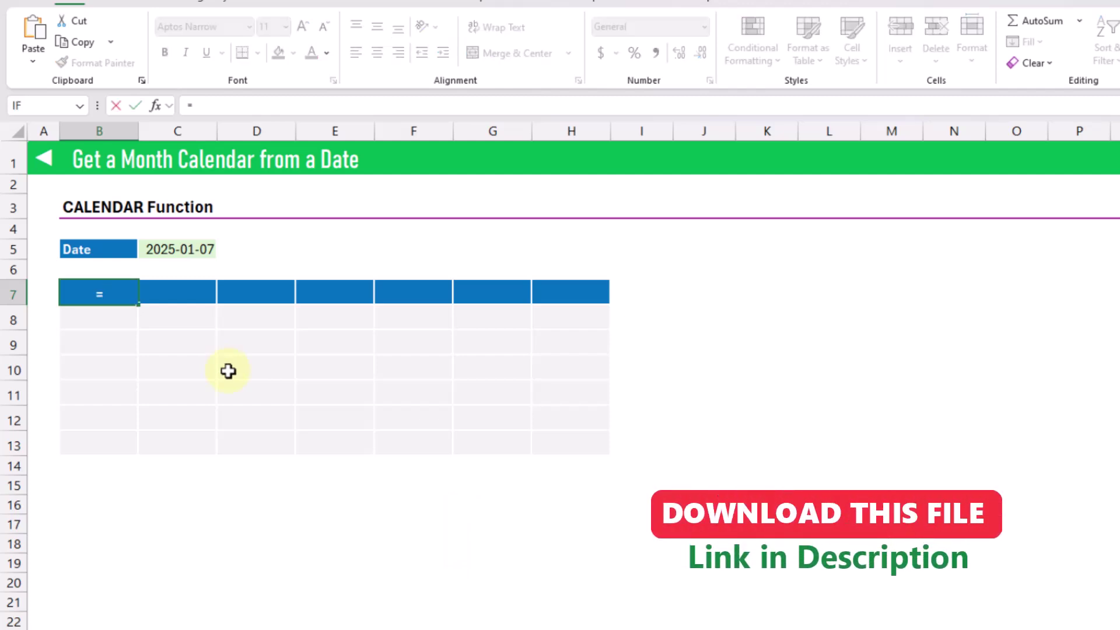
pyautogui.write('cal')
pyautogui.press('Tab')
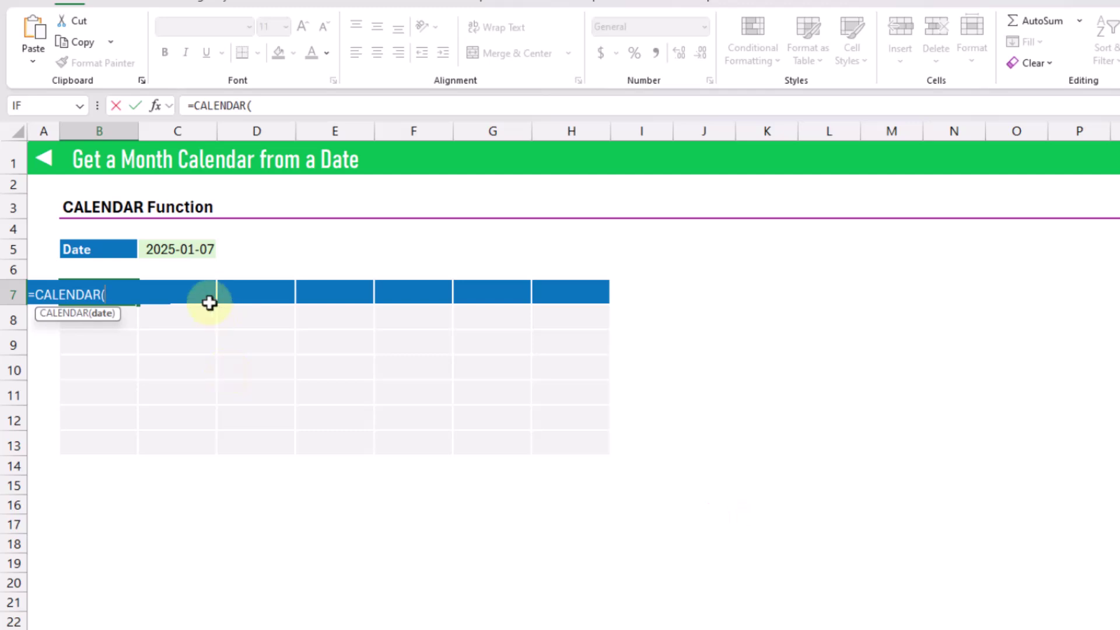
pyautogui.click(190, 250)
pyautogui.press('Return')
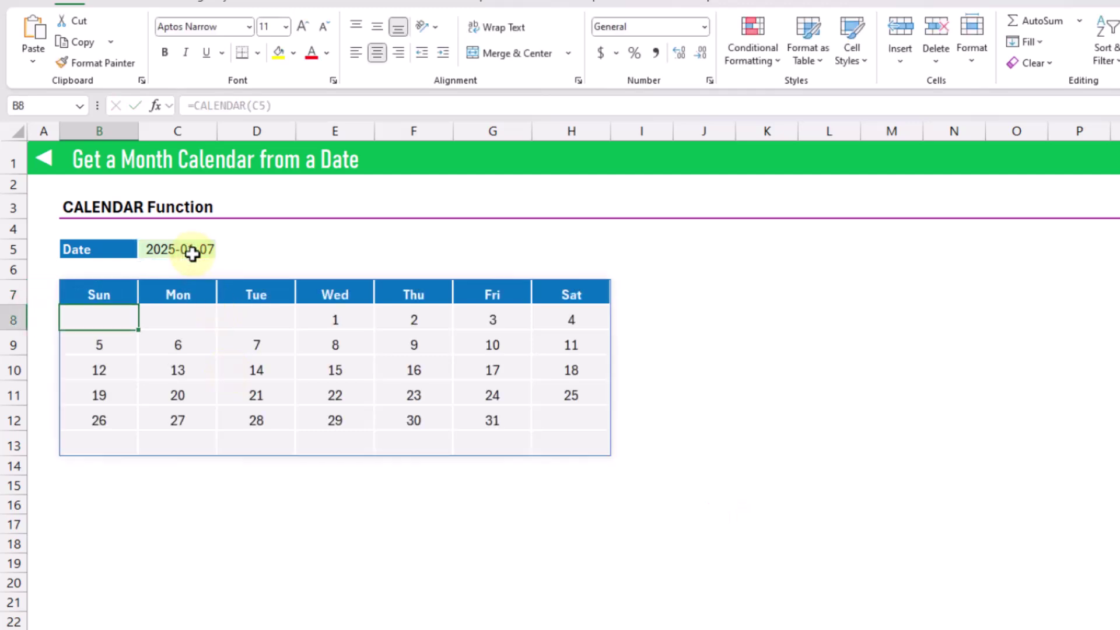
pyautogui.press('Up')
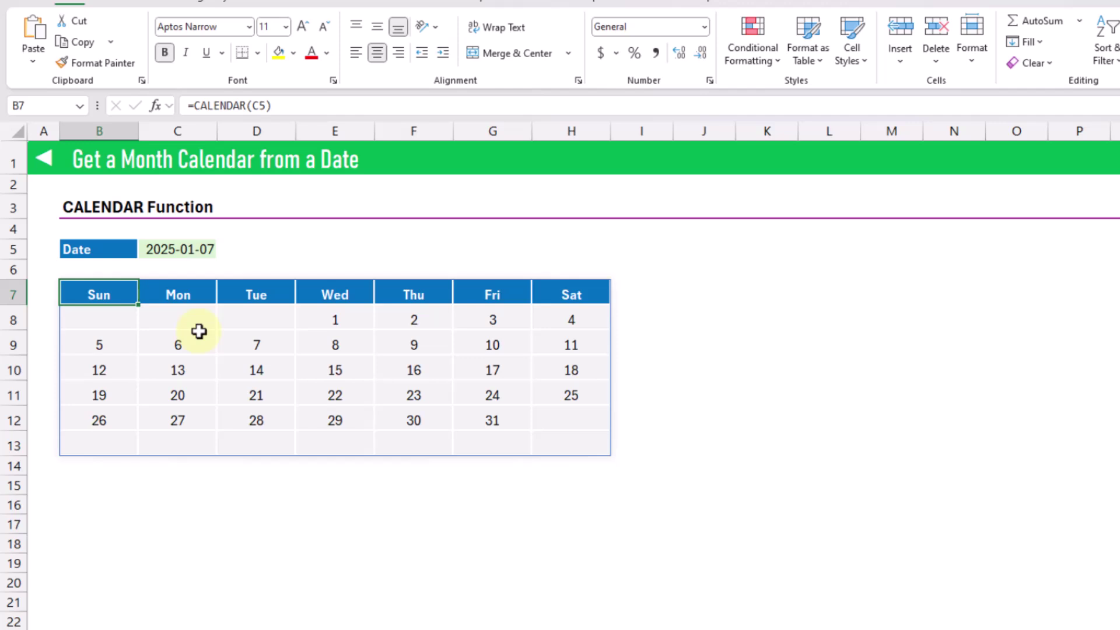
pyautogui.click(324, 316)
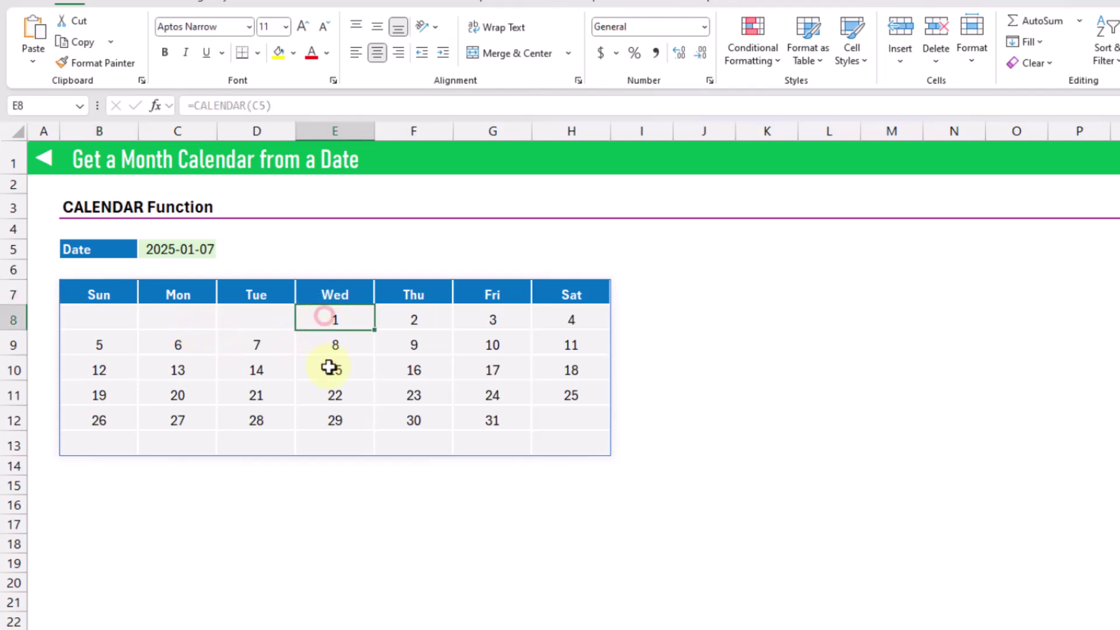
pyautogui.click(478, 419)
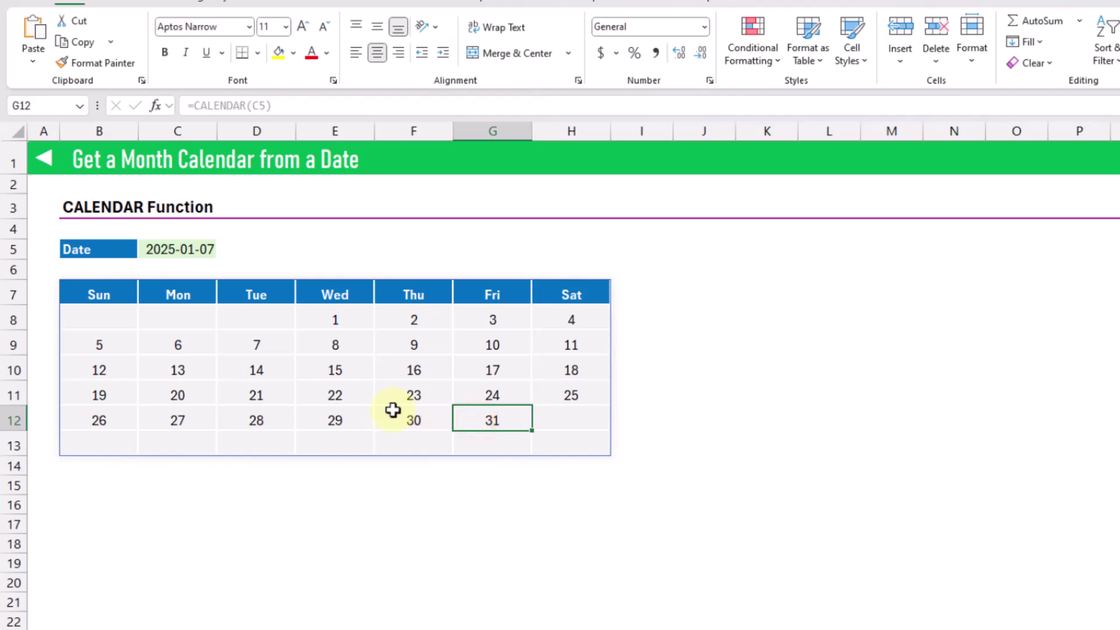
# Change the month of the date in cell C5 to February, making it 2025-02-07.
pyautogui.click(187, 248)
pyautogui.click(217, 105)
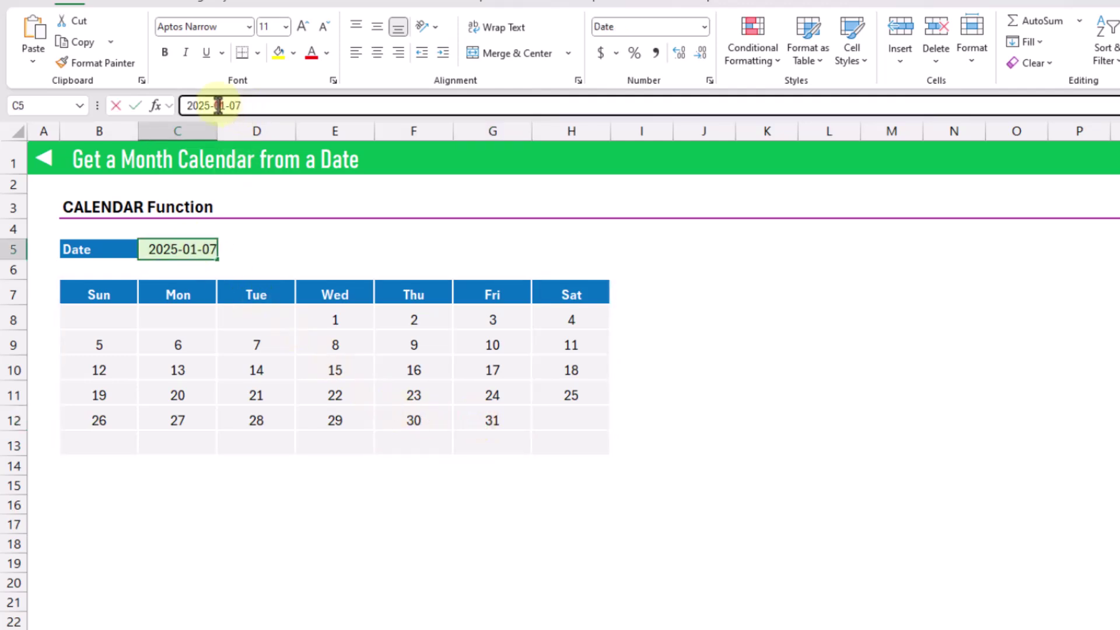
pyautogui.doubleClick(218, 105)
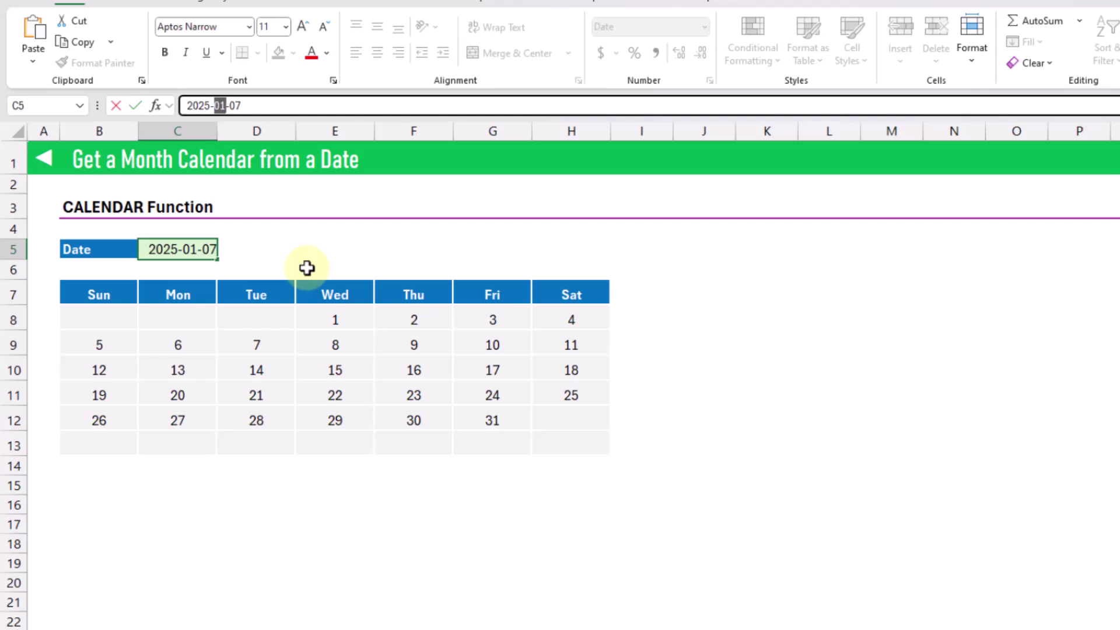
pyautogui.write('2')
pyautogui.press('Return')
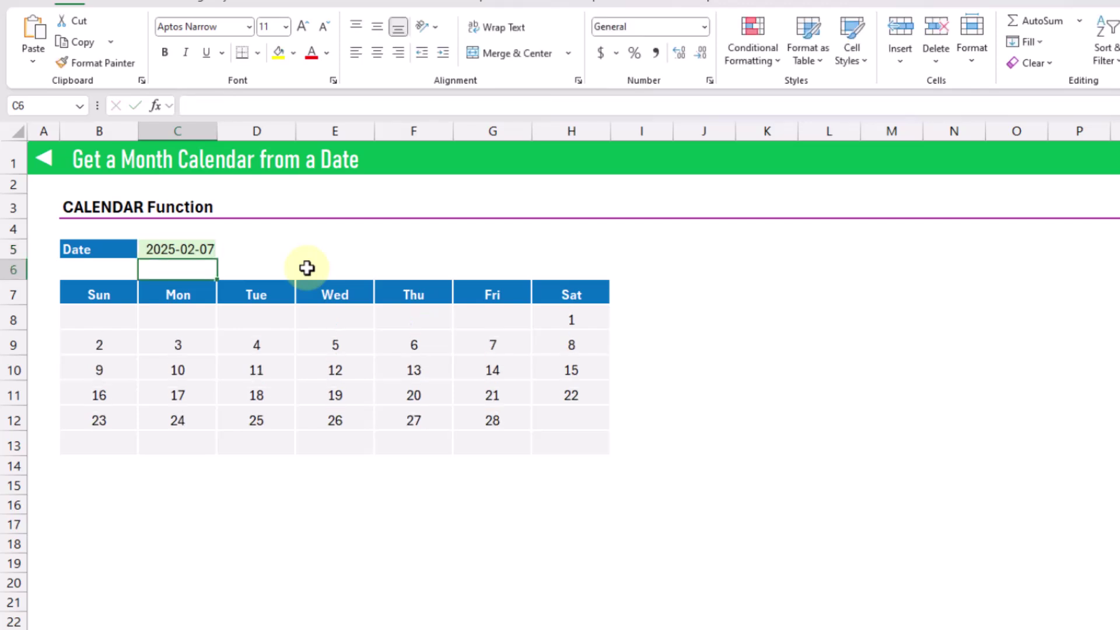
pyautogui.press('Down')
pyautogui.press('Left')
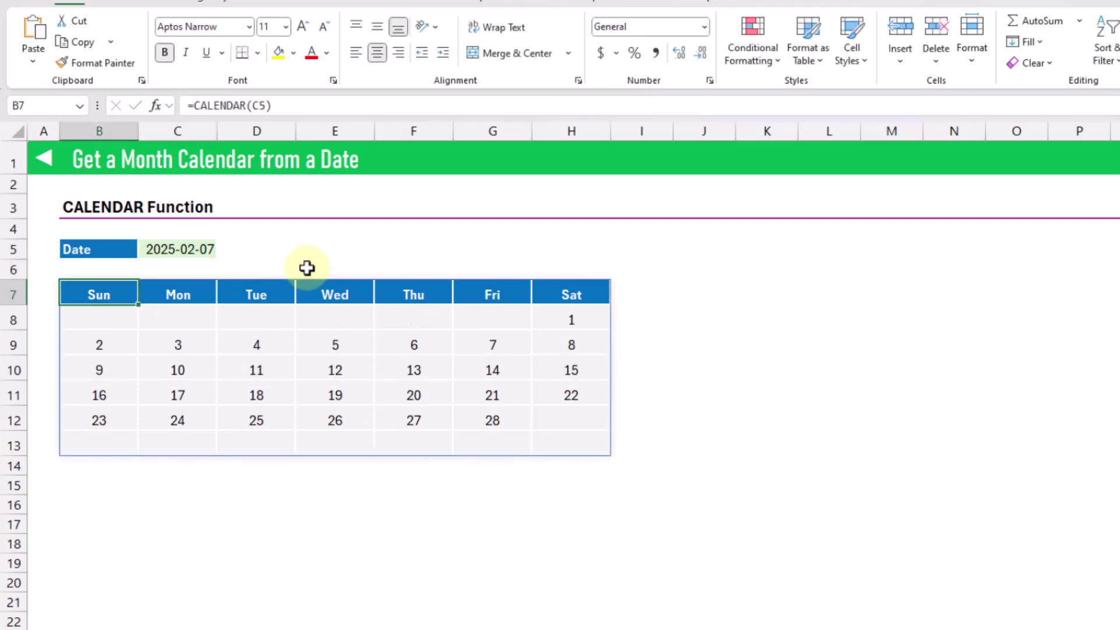
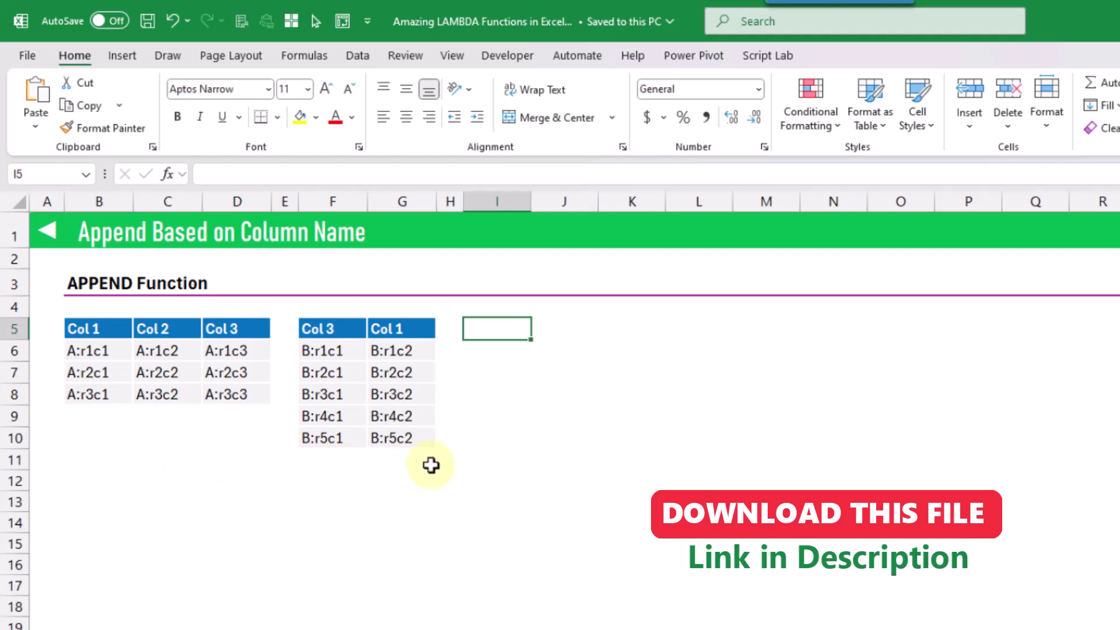
# Try stacking the two tables with =VSTACK(B5:D8,F5:G10) in cell I5.
pyautogui.write('=vst')
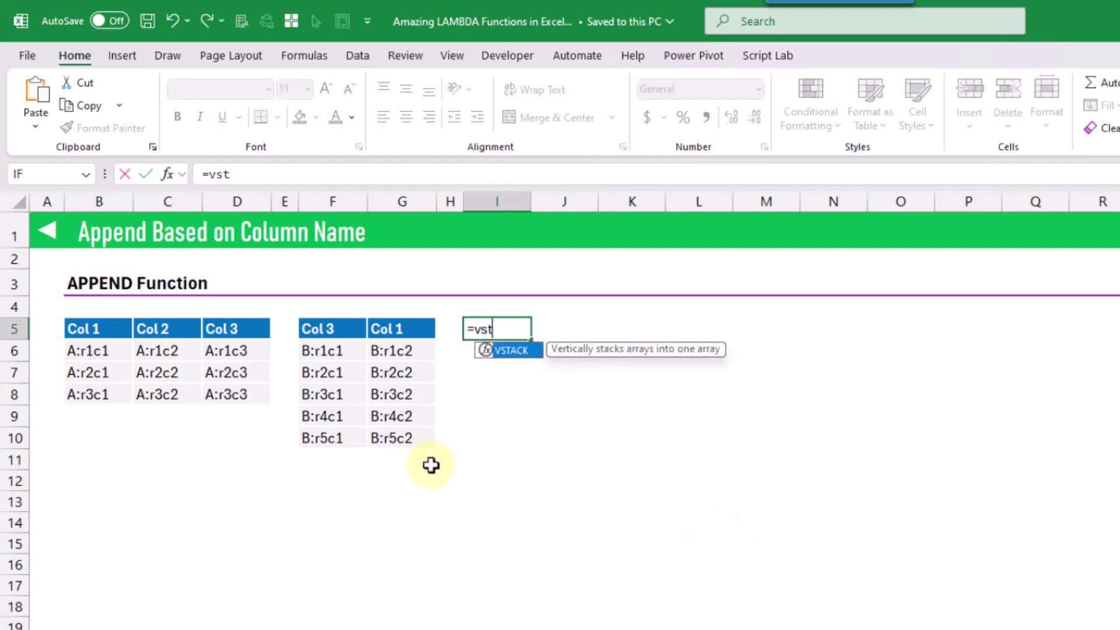
pyautogui.press('Tab')
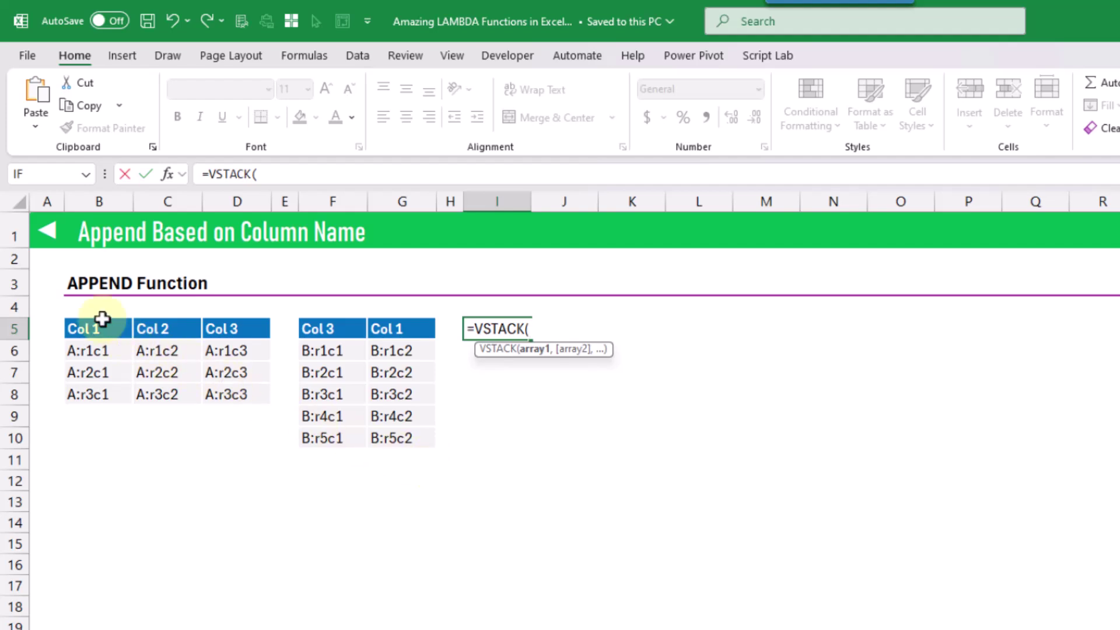
pyautogui.moveTo(112, 328); pyautogui.dragTo(233, 393)
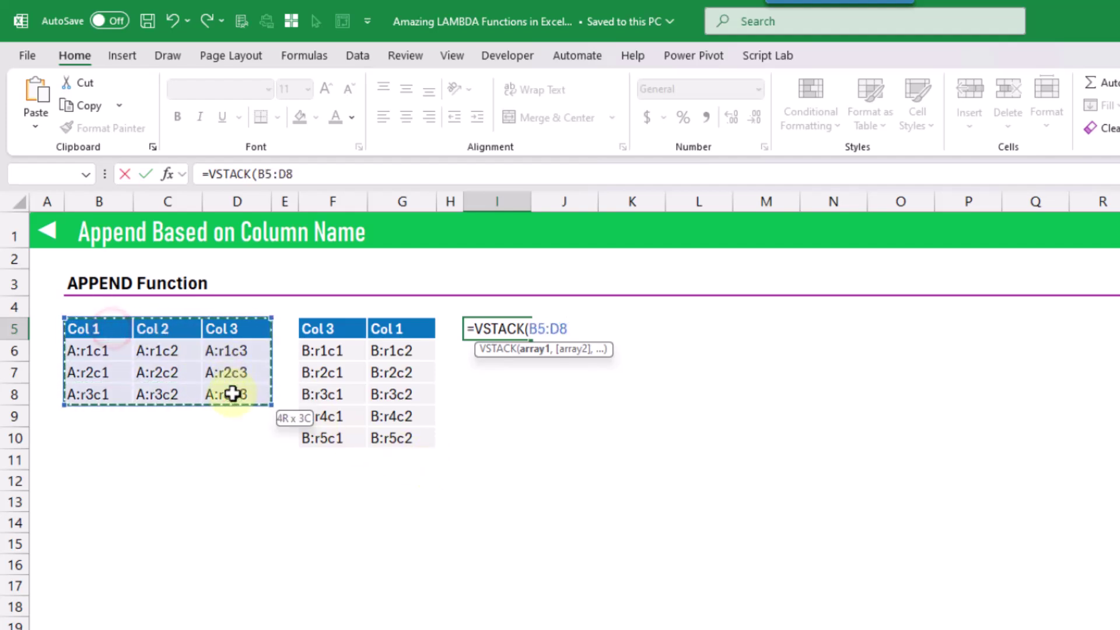
pyautogui.write(',')
pyautogui.moveTo(327, 328); pyautogui.dragTo(397, 432)
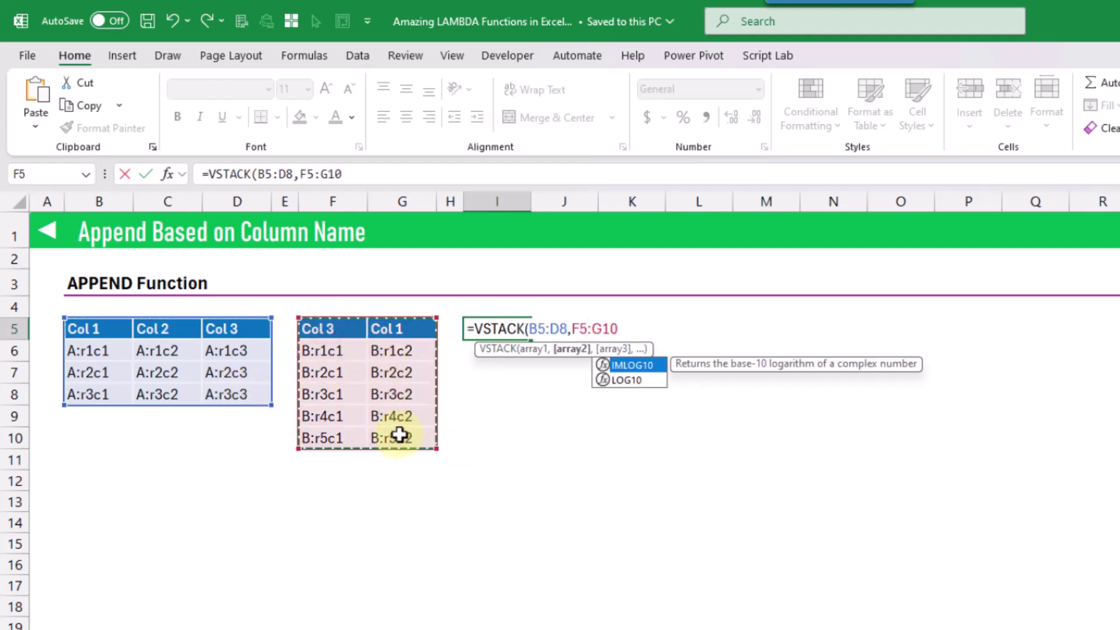
pyautogui.write(')')
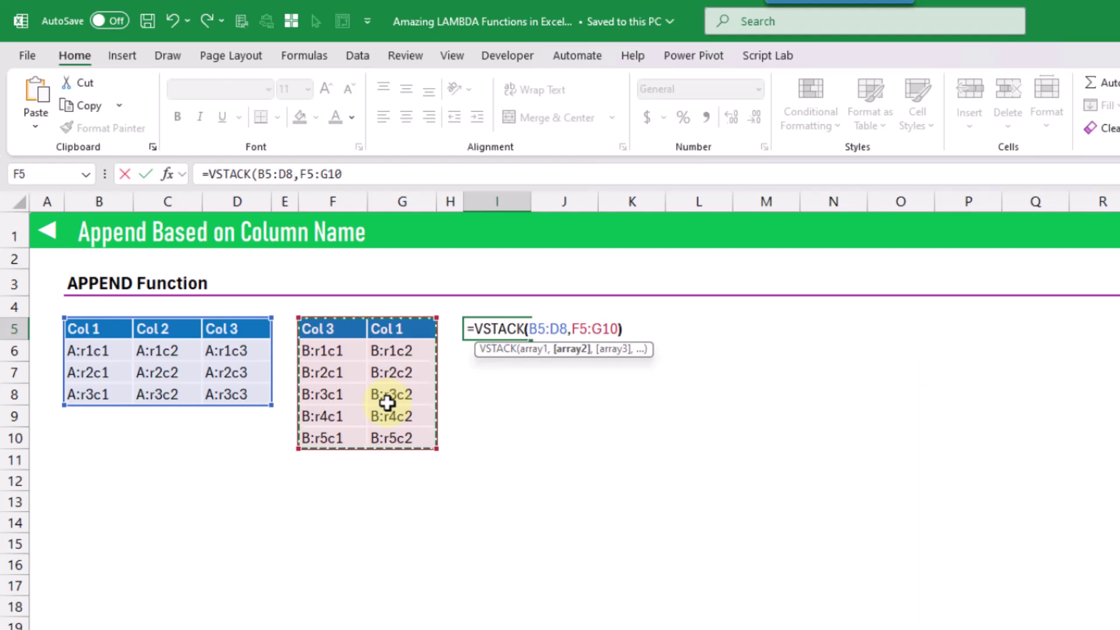
pyautogui.press('Return')
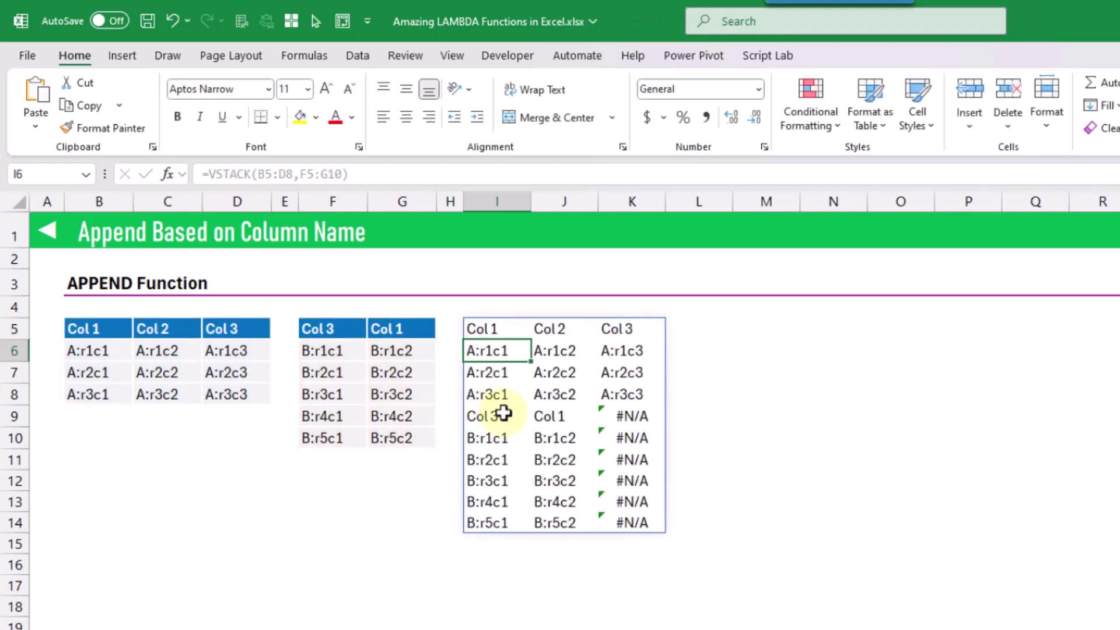
# Check the first two columns of the stacked output and delete the VSTACK formula from cell I5.
pyautogui.moveTo(483, 328); pyautogui.dragTo(512, 518)
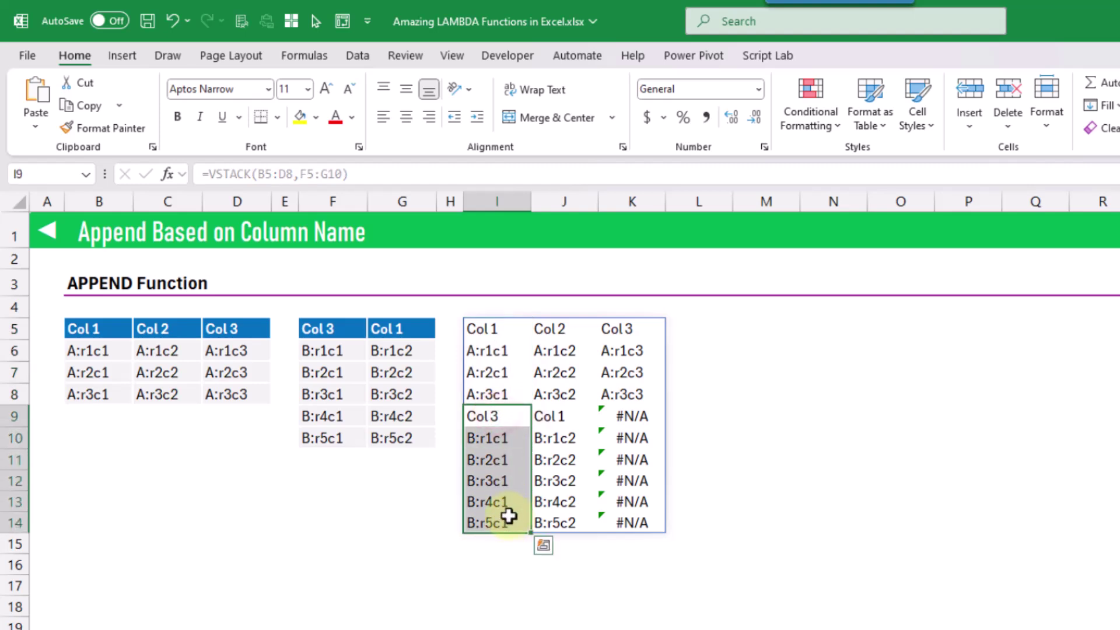
pyautogui.moveTo(551, 327); pyautogui.dragTo(563, 520)
pyautogui.click(497, 328)
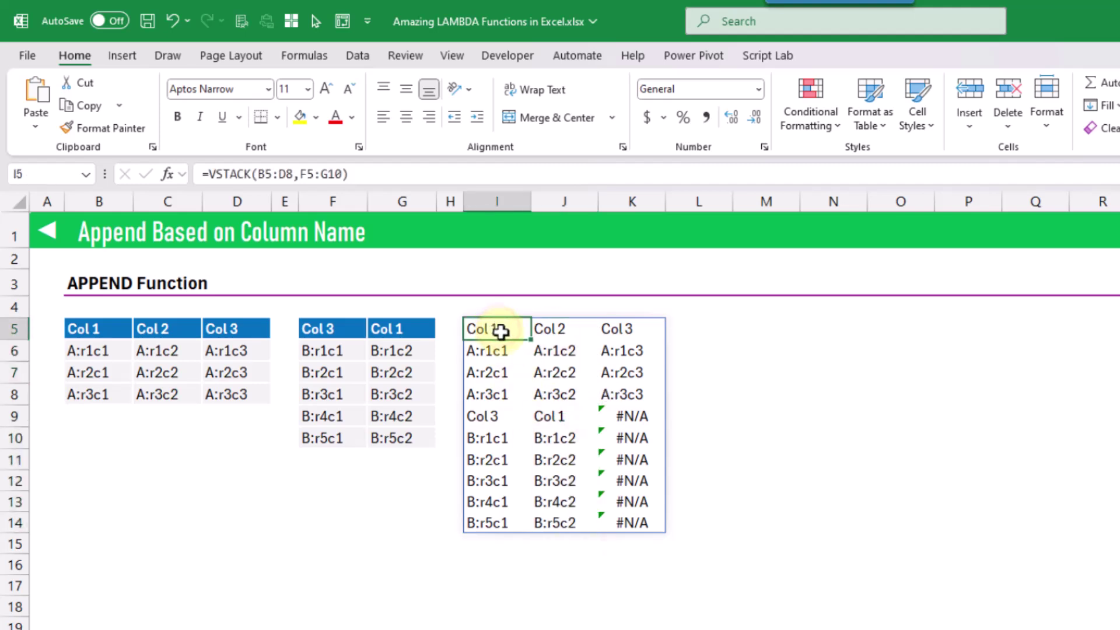
pyautogui.press('Delete')
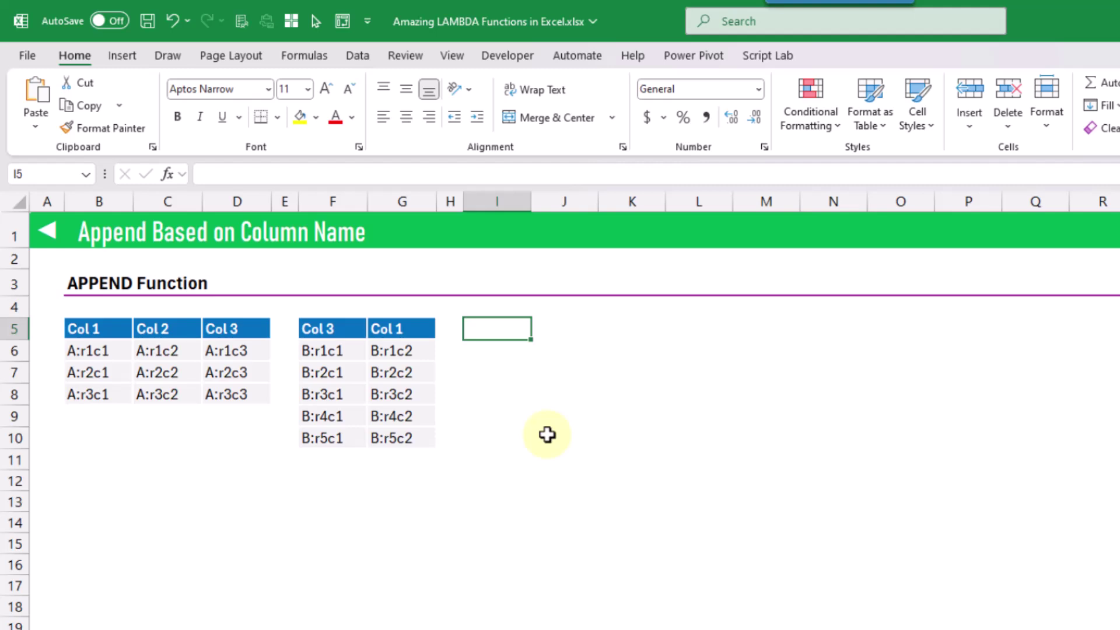
# Enter =APPEND(B5:D8,F5:G10) in cell I5 to combine the two tables by column name.
pyautogui.write('=ap')
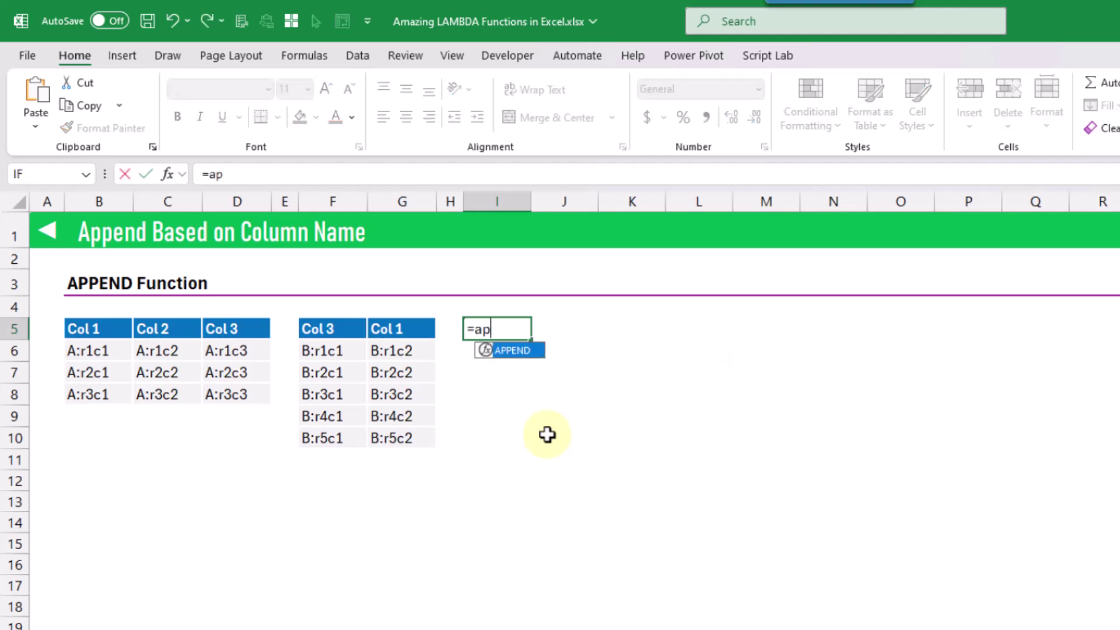
pyautogui.press('Tab')
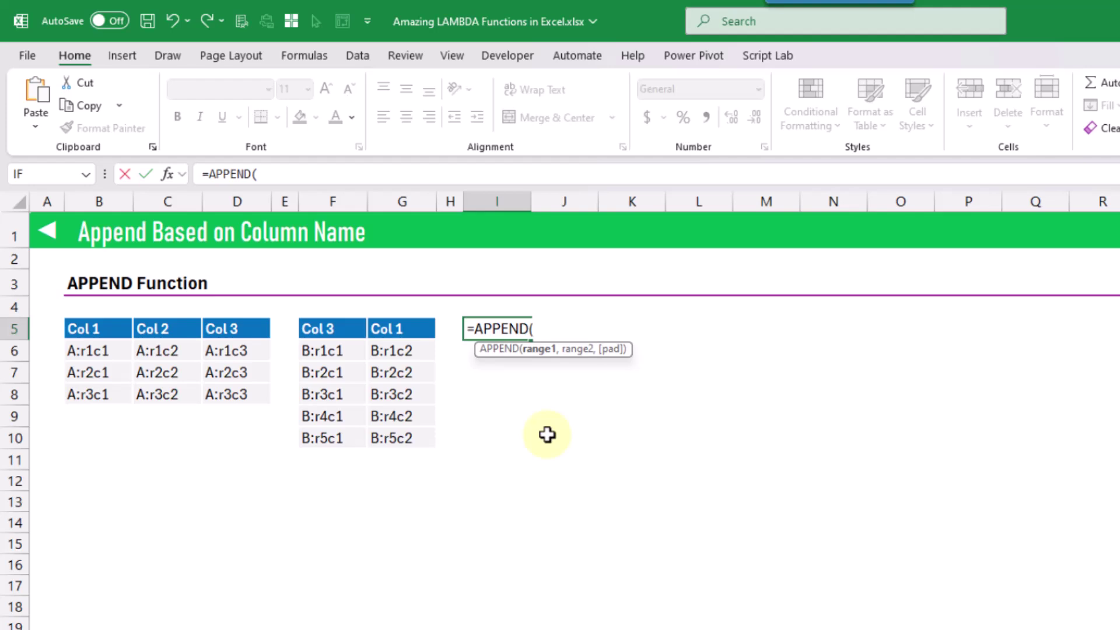
pyautogui.moveTo(92, 327); pyautogui.dragTo(236, 388)
pyautogui.write(',')
pyautogui.moveTo(329, 329); pyautogui.dragTo(400, 442)
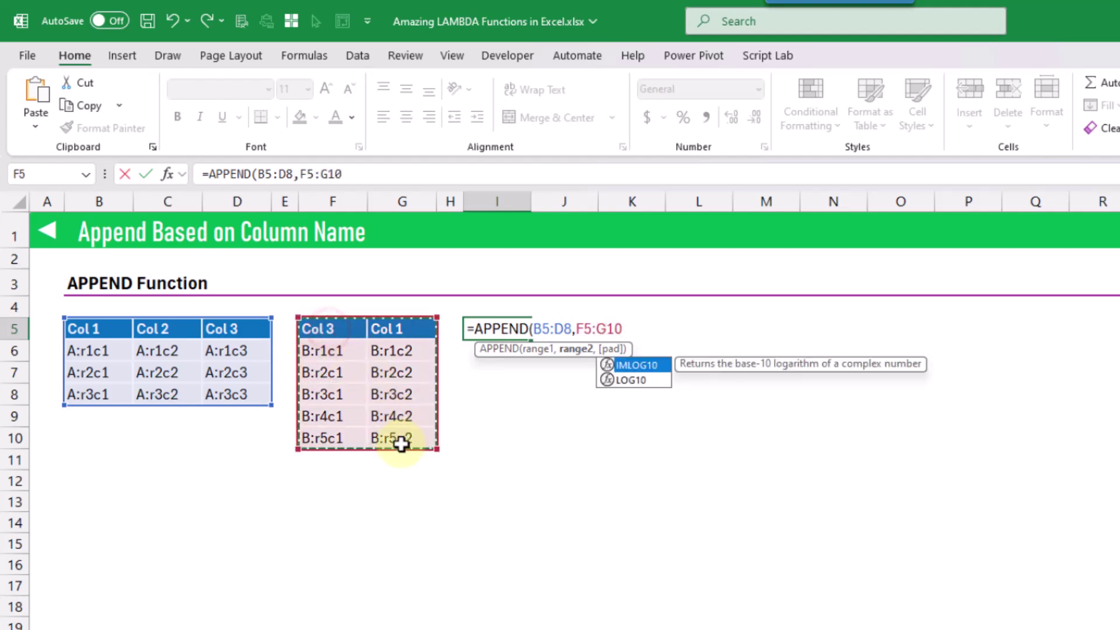
pyautogui.press('Return')
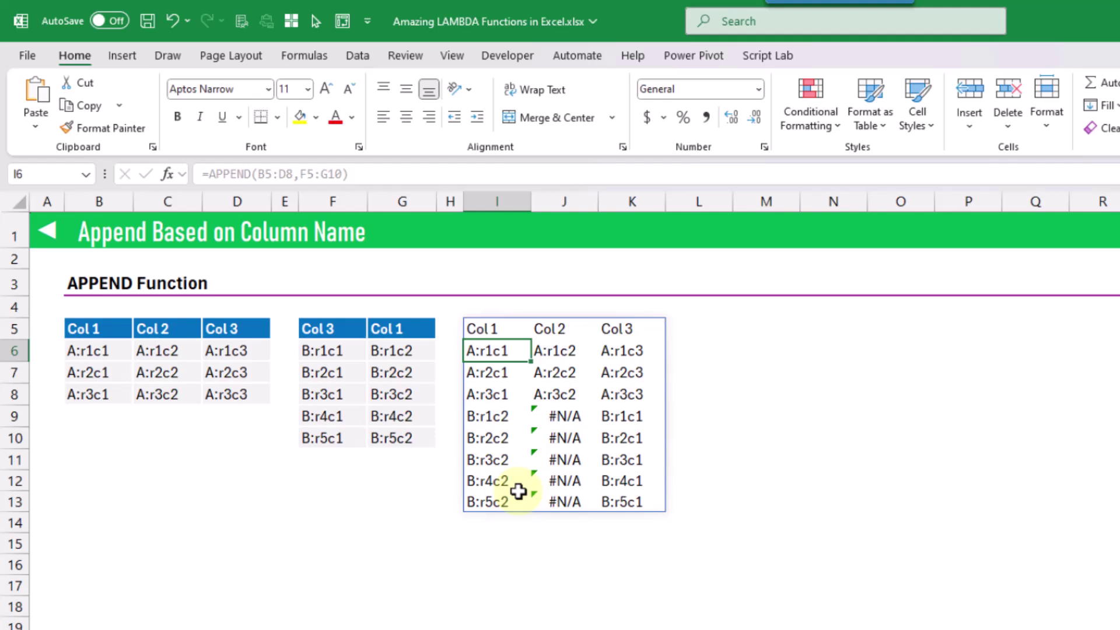
# Compare the appended output's headers, Col 1 values and Col 2 gaps with the matching columns of both source tables.
pyautogui.click(484, 328)
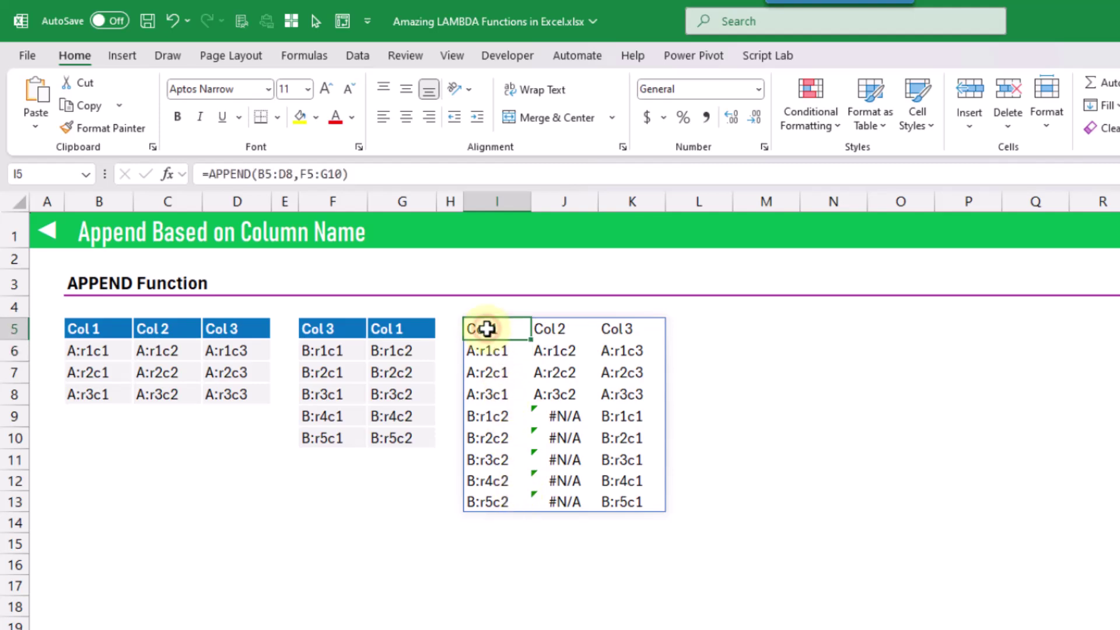
pyautogui.moveTo(487, 328); pyautogui.dragTo(618, 329)
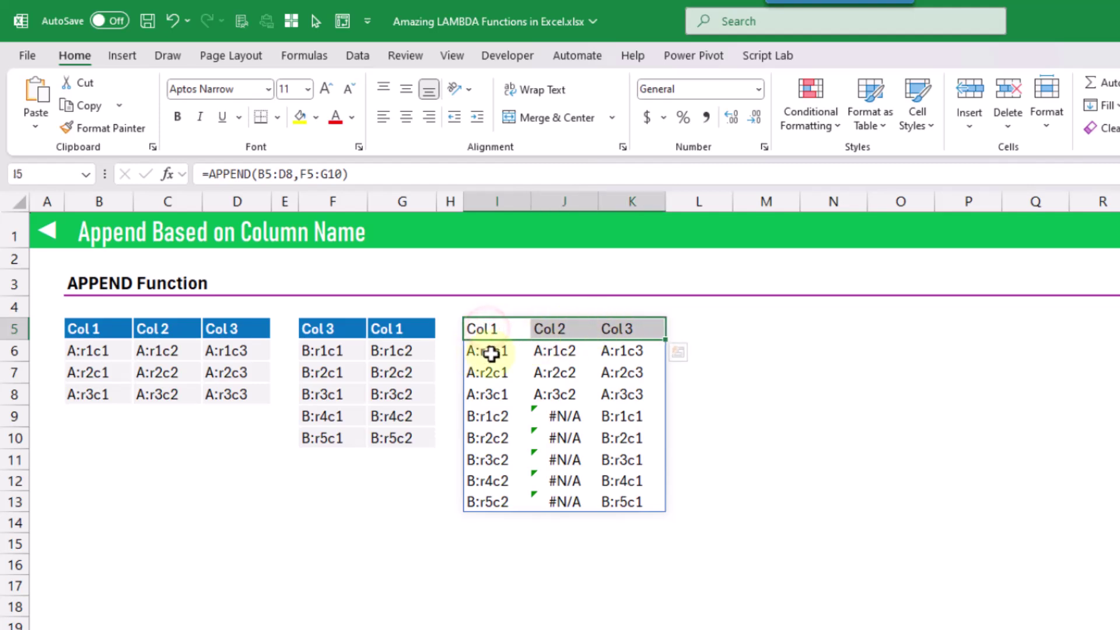
pyautogui.moveTo(491, 352); pyautogui.dragTo(495, 390)
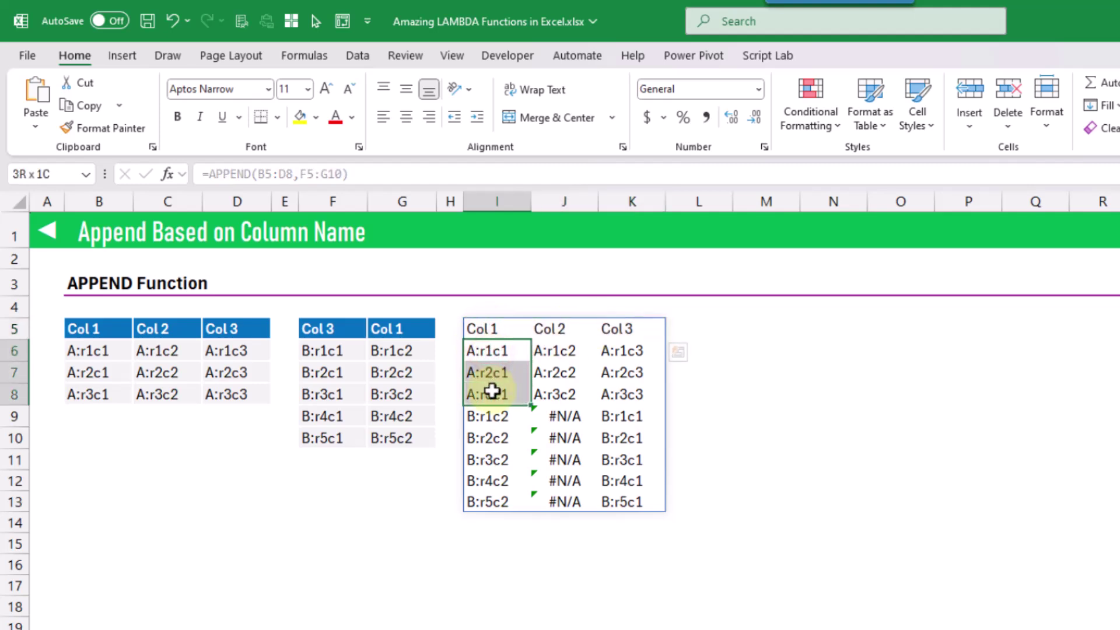
pyautogui.moveTo(107, 352); pyautogui.dragTo(107, 391)
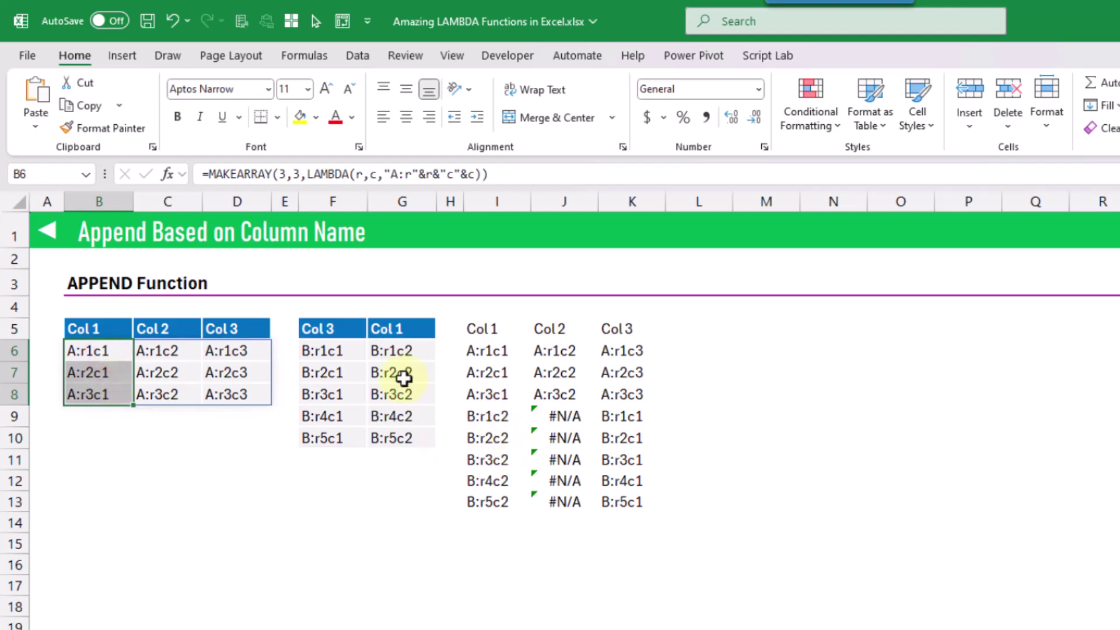
pyautogui.moveTo(411, 350); pyautogui.dragTo(417, 438)
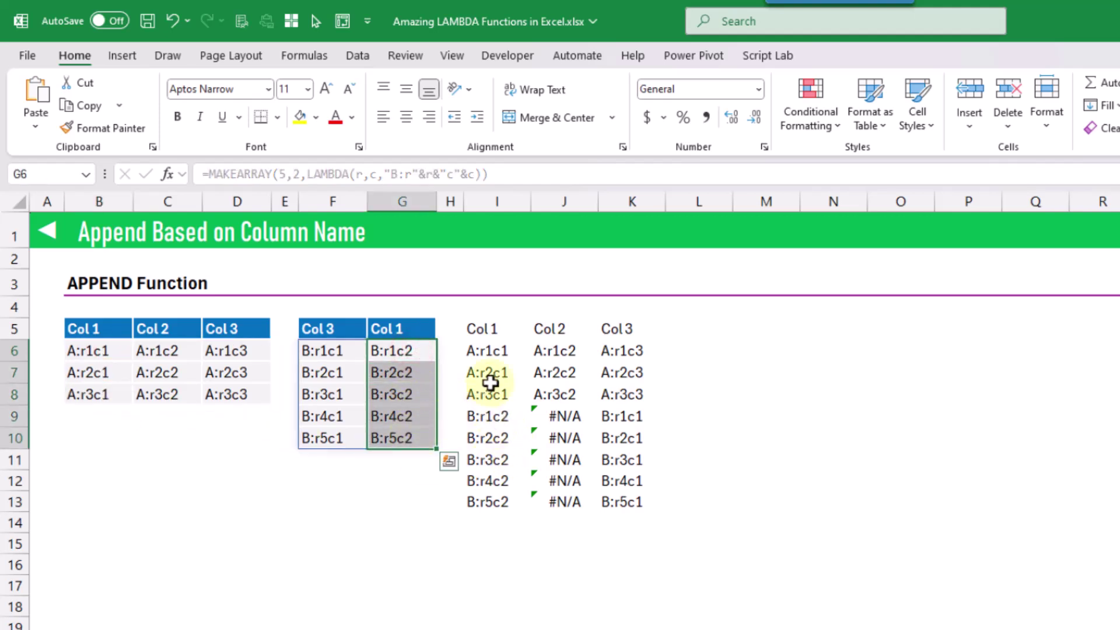
pyautogui.moveTo(497, 416); pyautogui.dragTo(489, 497)
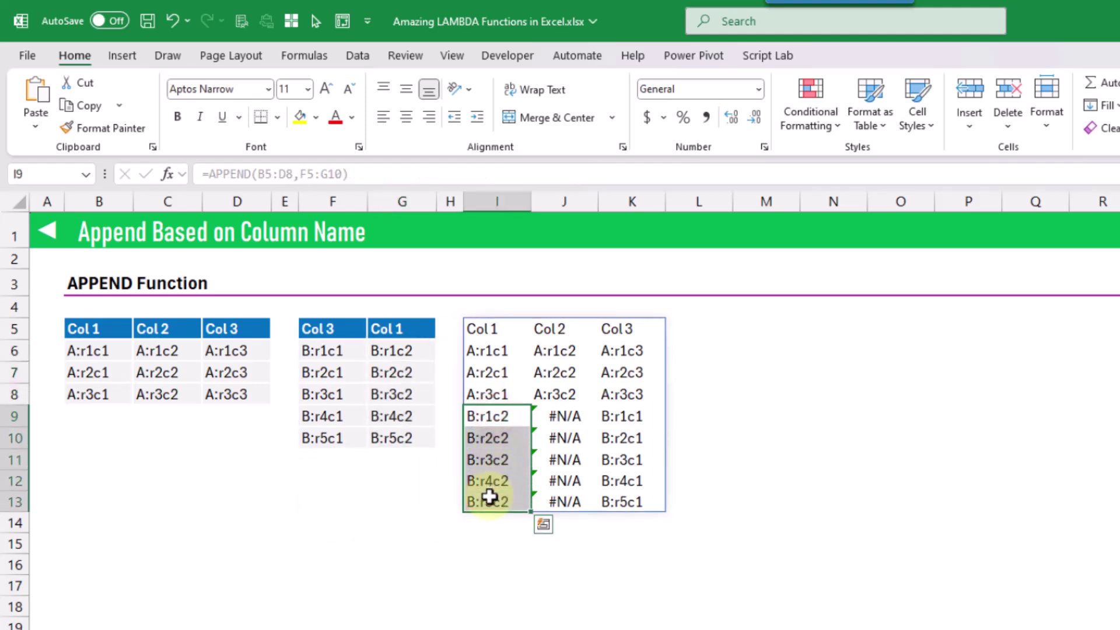
pyautogui.click(488, 327)
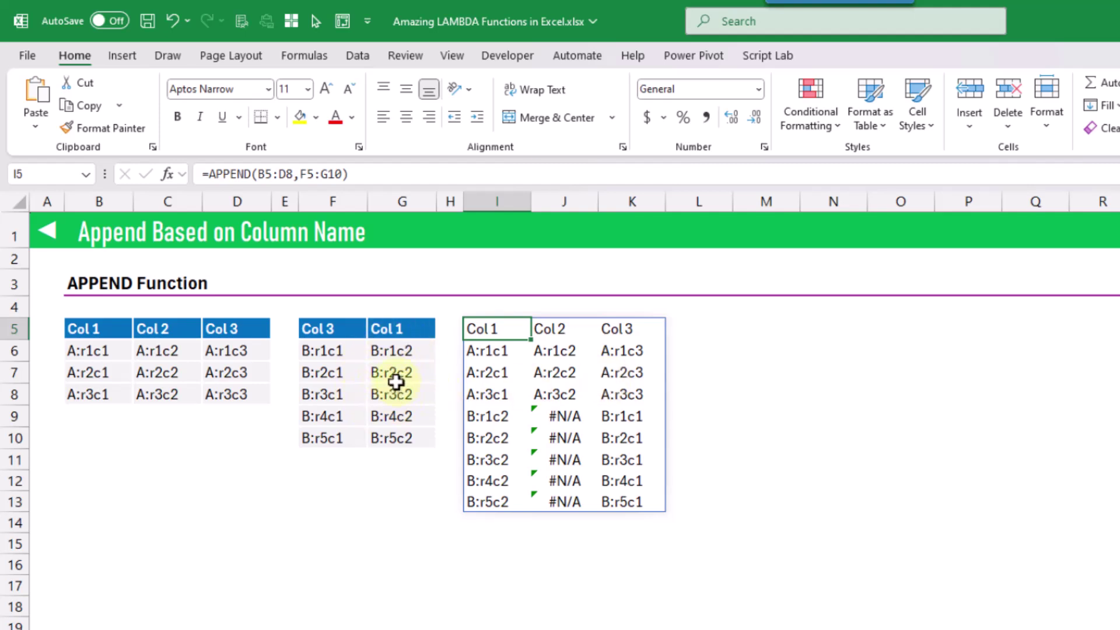
pyautogui.moveTo(560, 416); pyautogui.dragTo(562, 500)
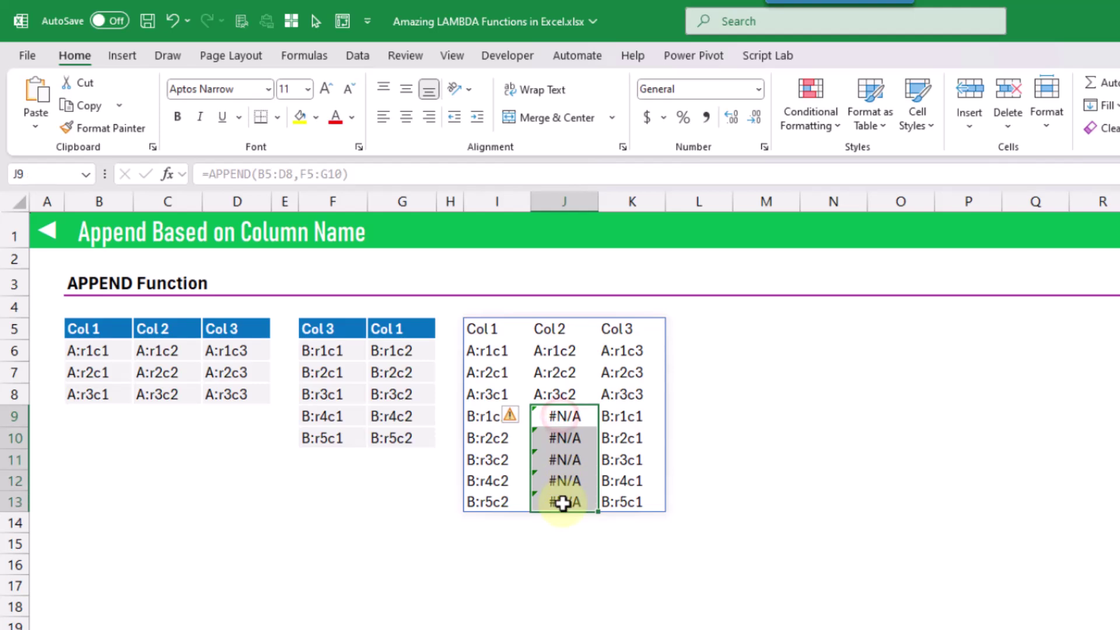
# Add an empty string as the pad argument in cell I5, making the formula =APPEND(B5:D8,F5:G10,"").
pyautogui.click(485, 329)
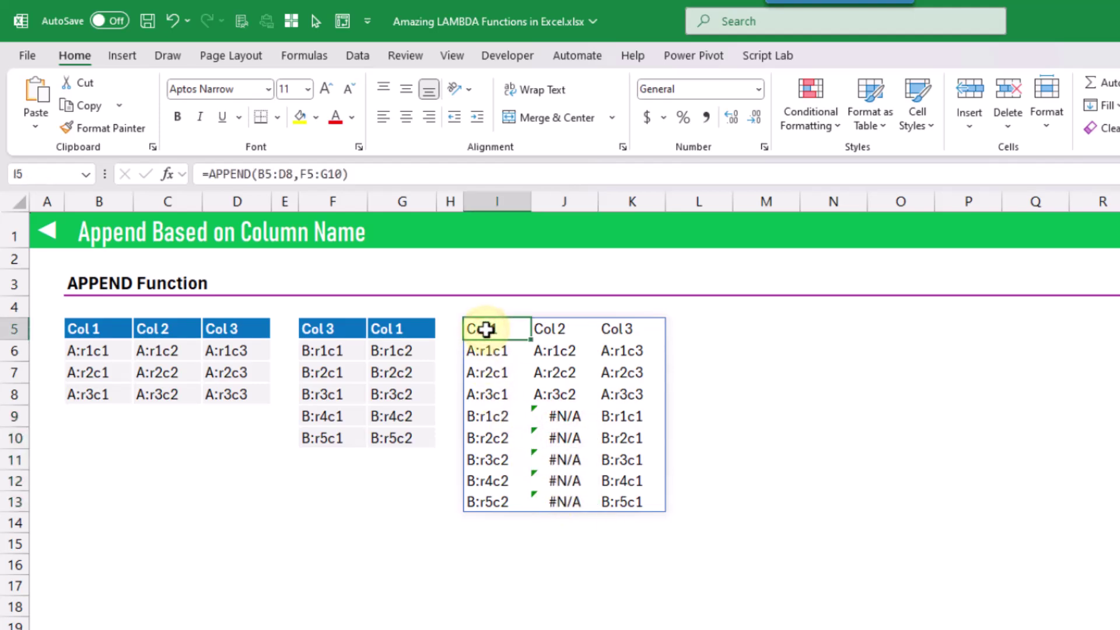
pyautogui.click(388, 173)
pyautogui.press('BackSpace')
pyautogui.write(',')
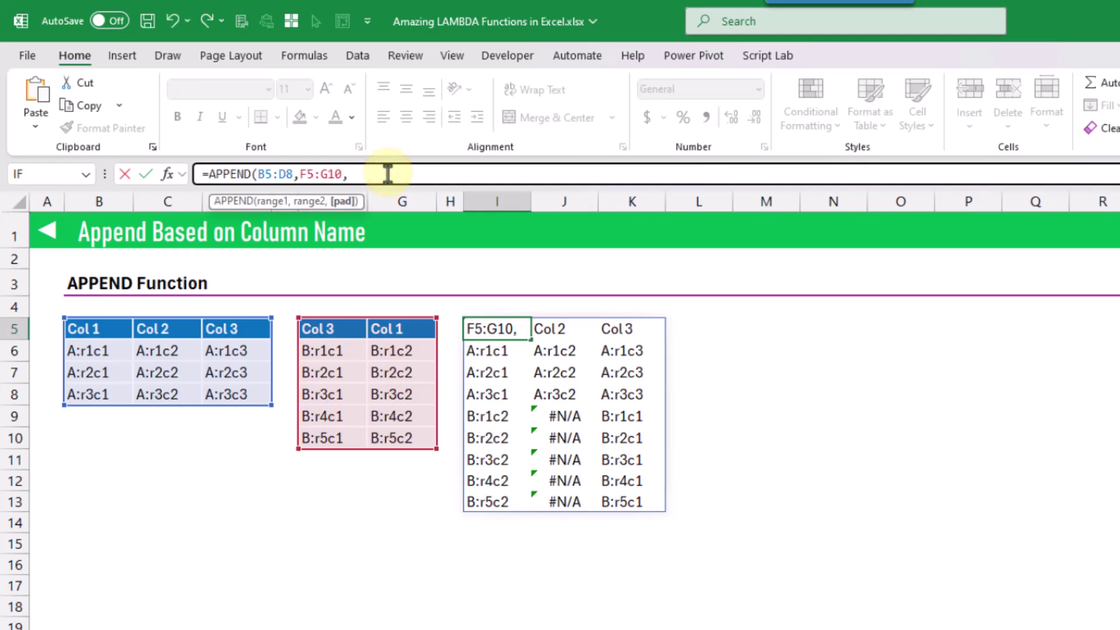
pyautogui.write('"")')
pyautogui.press('Return')
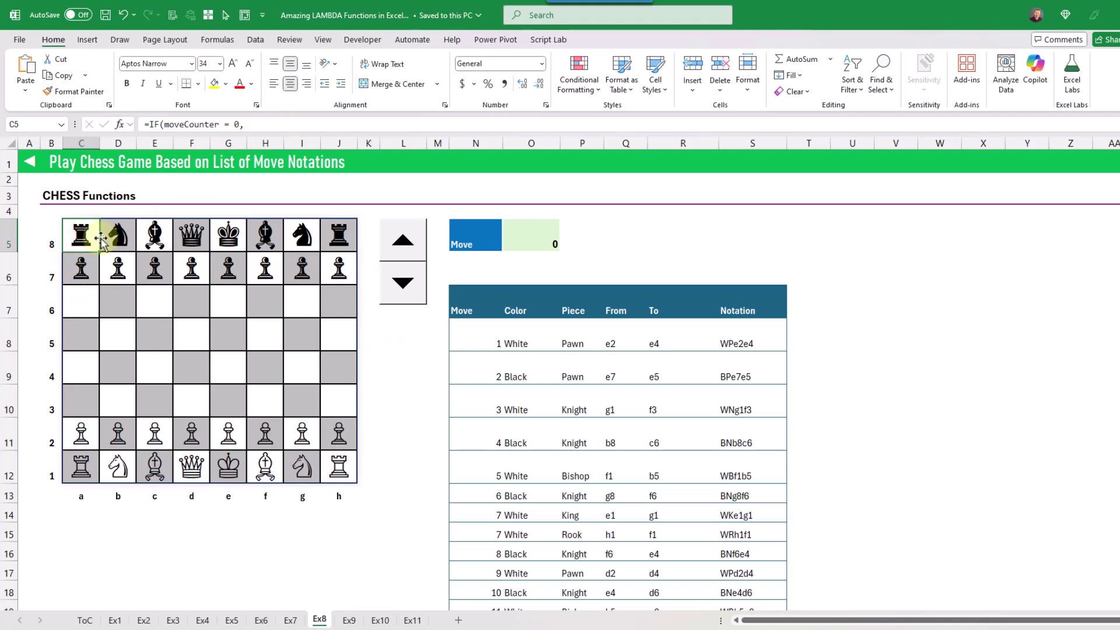
# Expand the formula in cell C5 and examine its CHESS.INITIAL() and CHESS.CURRENT parts without changing it.
pyautogui.moveTo(296, 131); pyautogui.dragTo(296, 214)
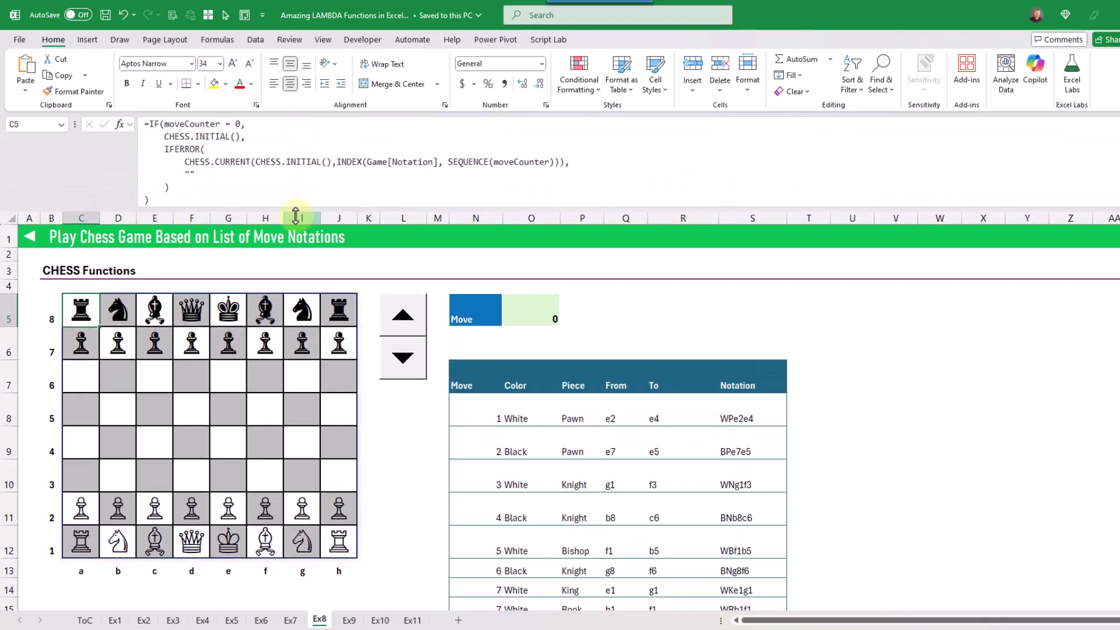
pyautogui.scroll(2, 185, 133)
pyautogui.moveTo(168, 131); pyautogui.dragTo(311, 121)
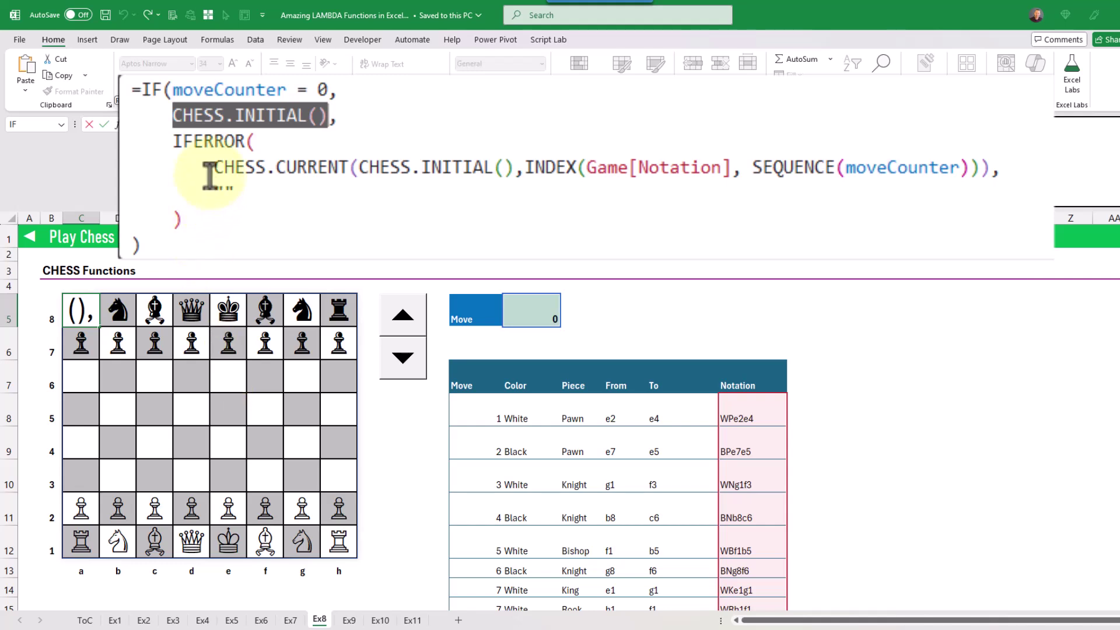
pyautogui.moveTo(213, 169); pyautogui.dragTo(353, 206)
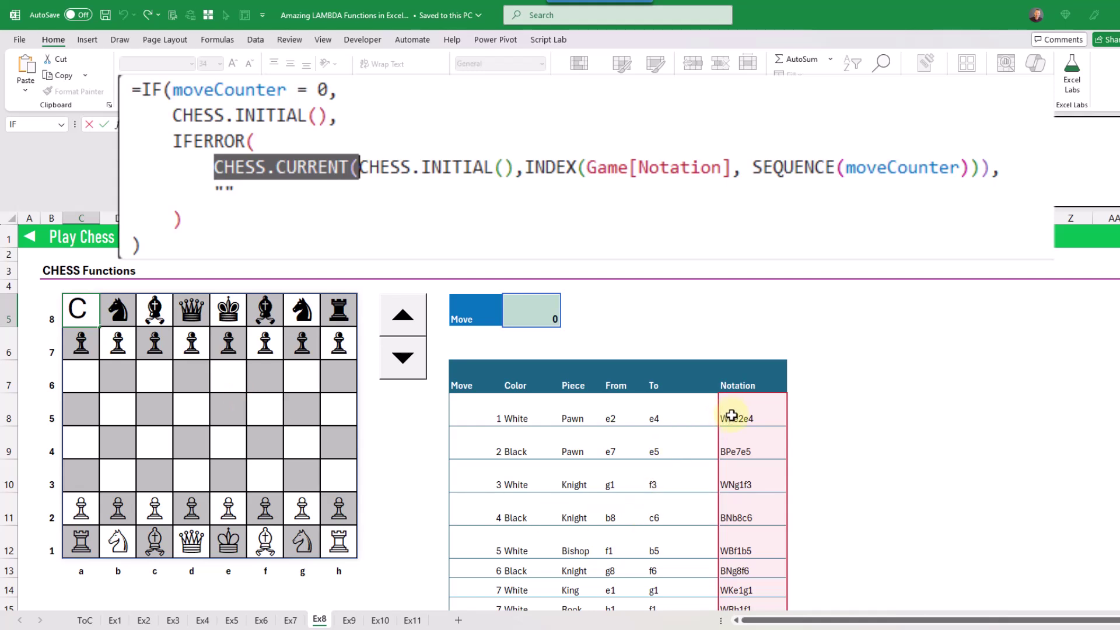
pyautogui.click(103, 124)
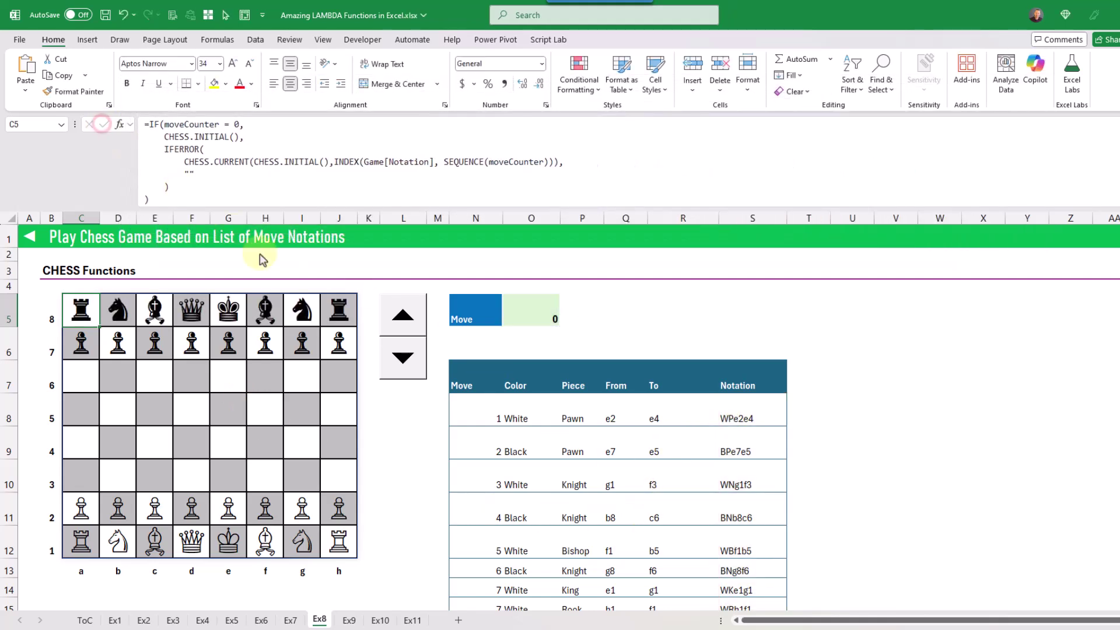
# Play the chess game forward one move at a time from the starting position past move 16.
pyautogui.click(405, 315)
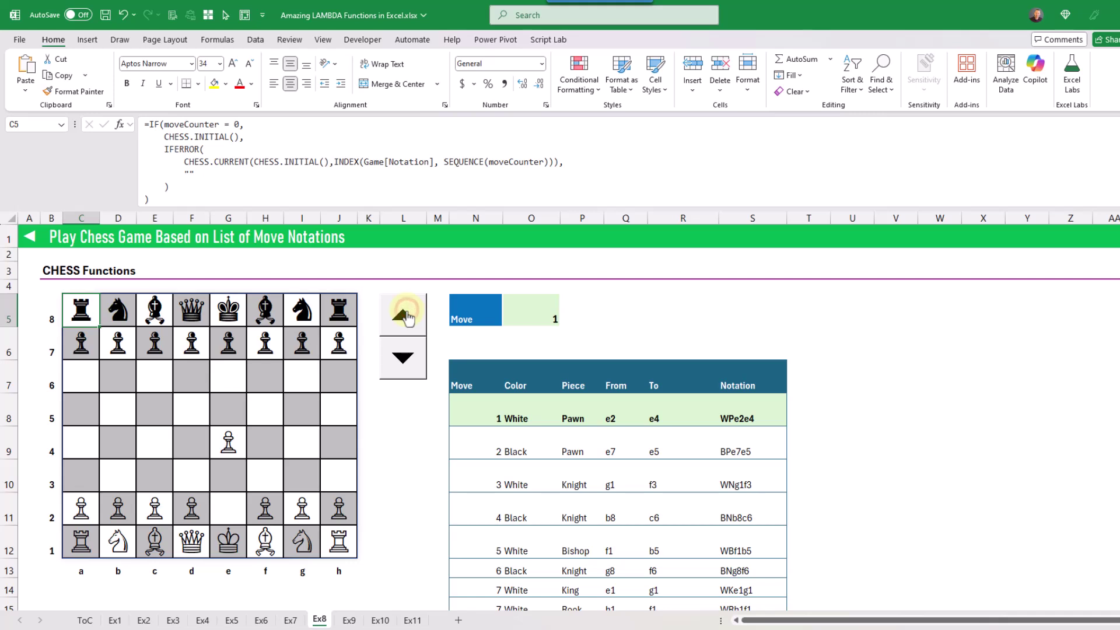
pyautogui.click(404, 315)
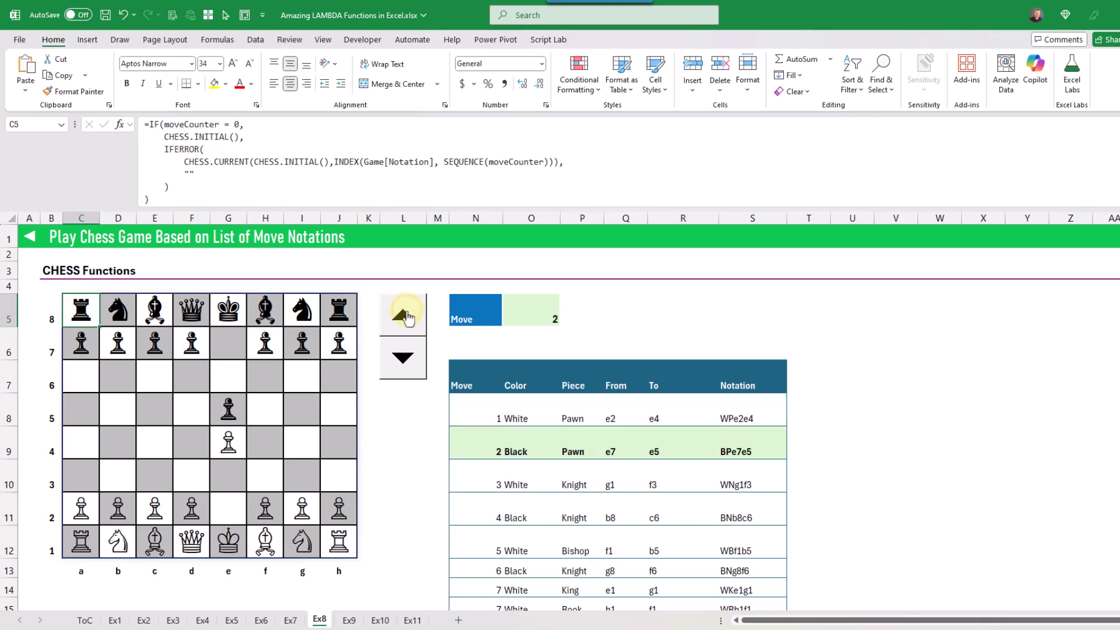
pyautogui.click(405, 315)
pyautogui.click(406, 315)
pyautogui.click(406, 316)
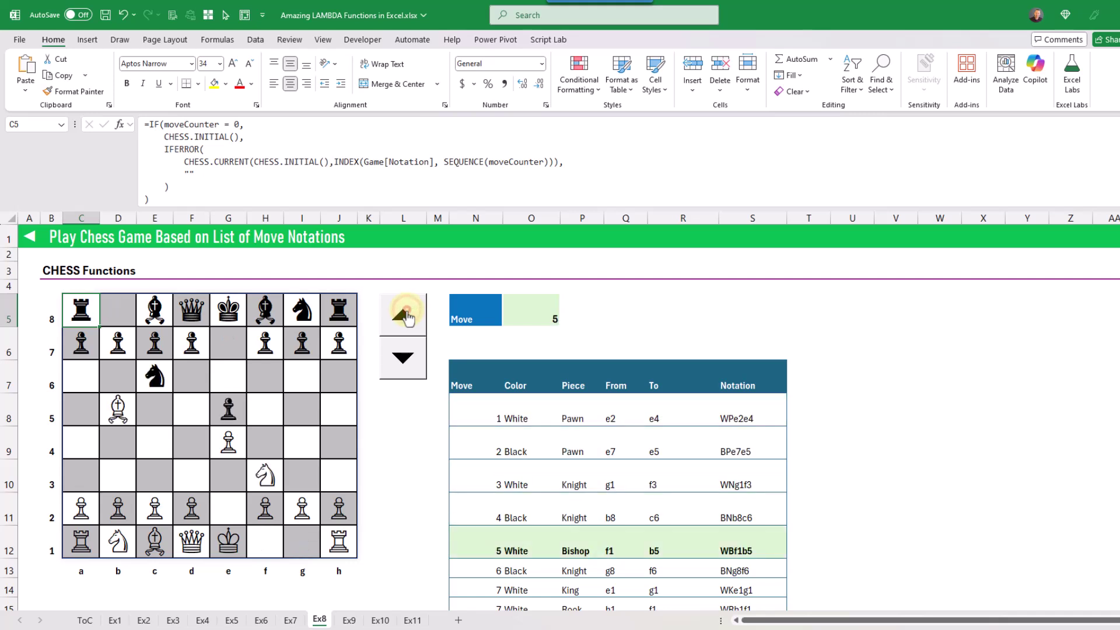
pyautogui.click(407, 316)
pyautogui.click(406, 315)
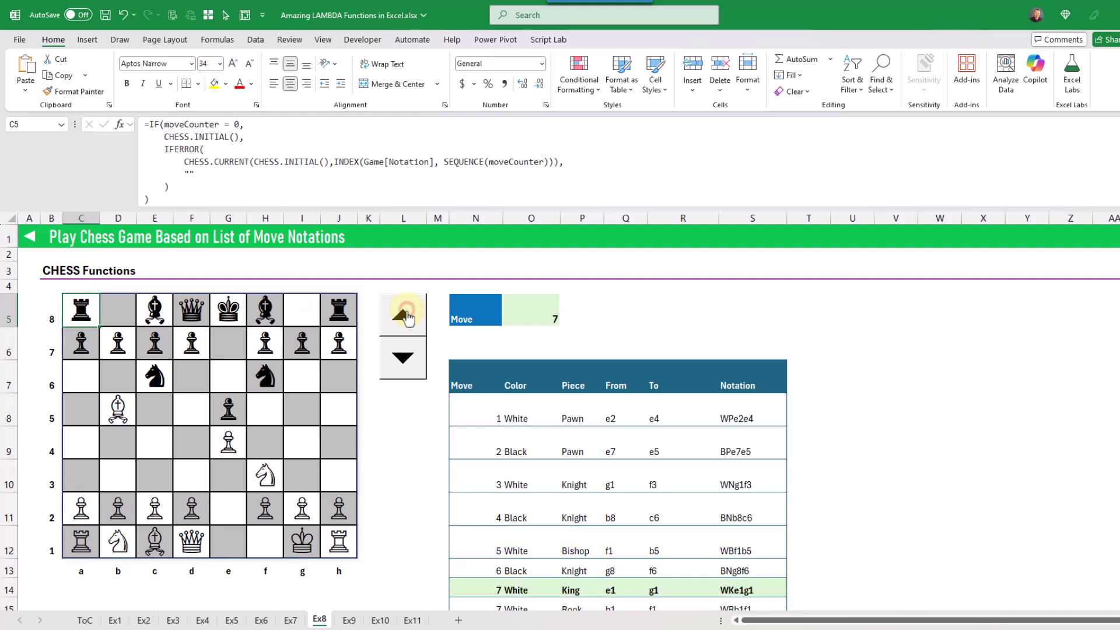
pyautogui.click(407, 316)
pyautogui.click(407, 316)
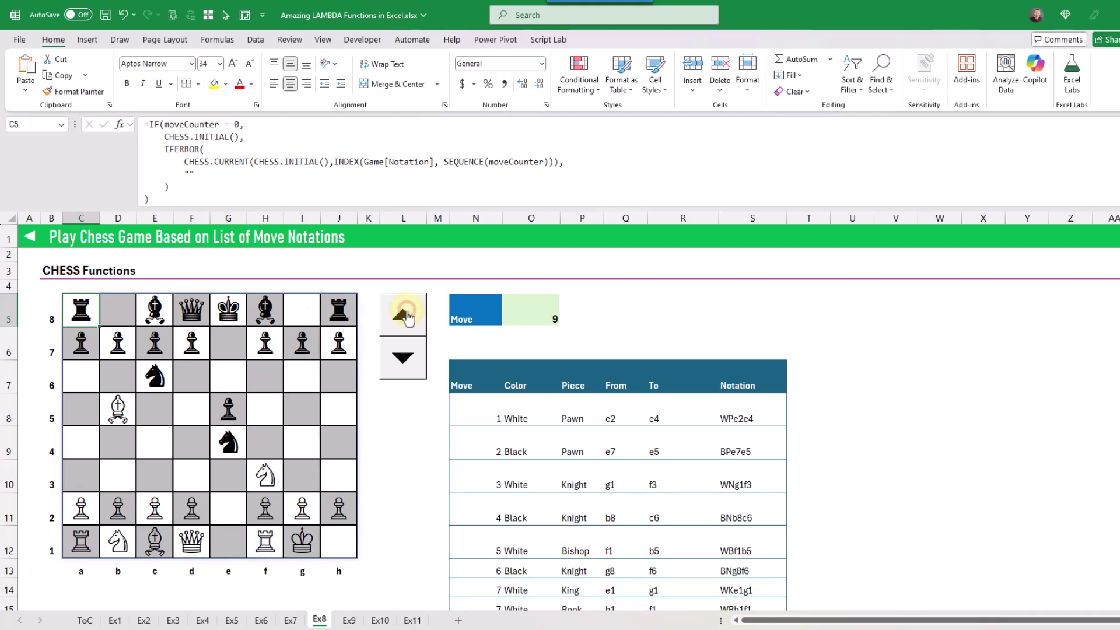
pyautogui.click(406, 315)
pyautogui.click(407, 315)
pyautogui.click(406, 316)
pyautogui.click(406, 316)
pyautogui.click(406, 315)
pyautogui.click(406, 316)
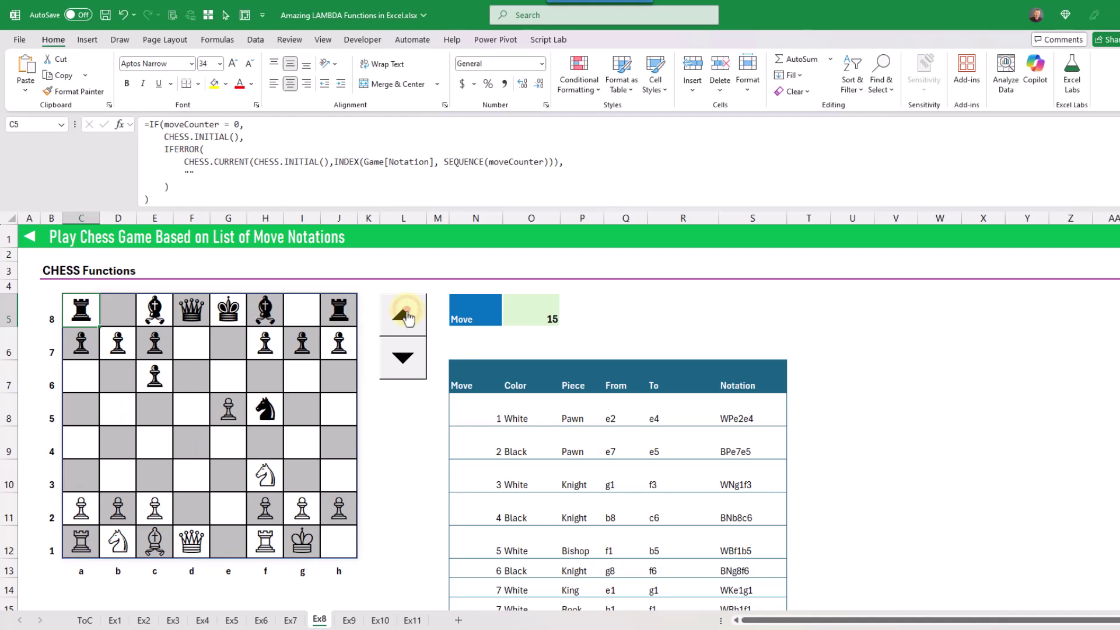
pyautogui.click(406, 316)
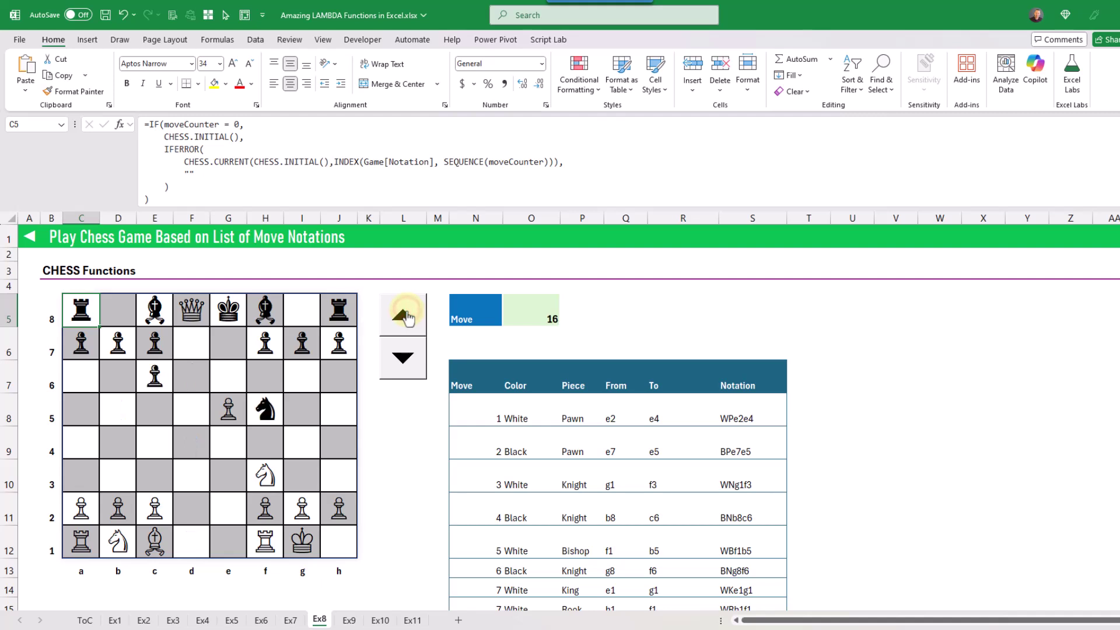
pyautogui.click(406, 316)
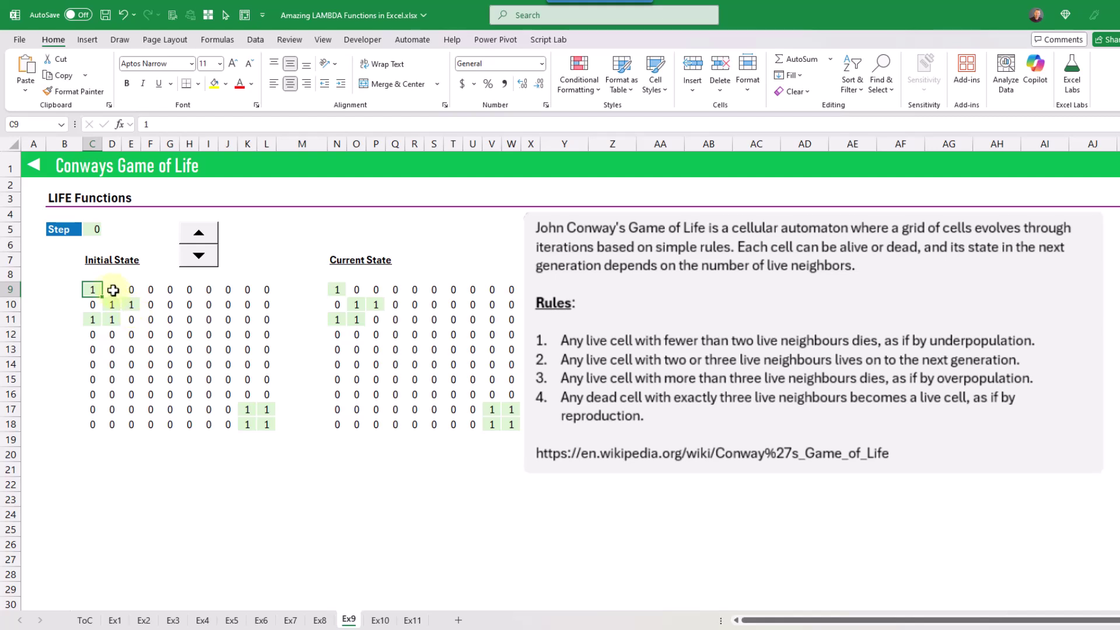
# Examine the first initial-state cells and the LIFE.CURRENT formula in cell N9 with its ranges C9:L18 and C5.
pyautogui.click(92, 288)
pyautogui.click(112, 289)
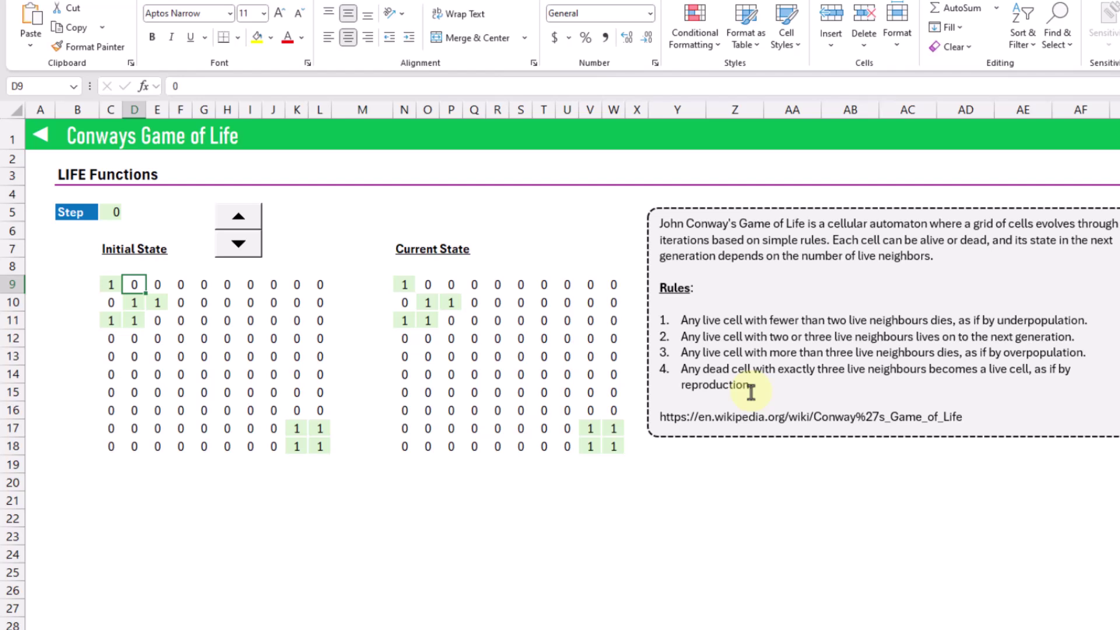
pyautogui.click(404, 284)
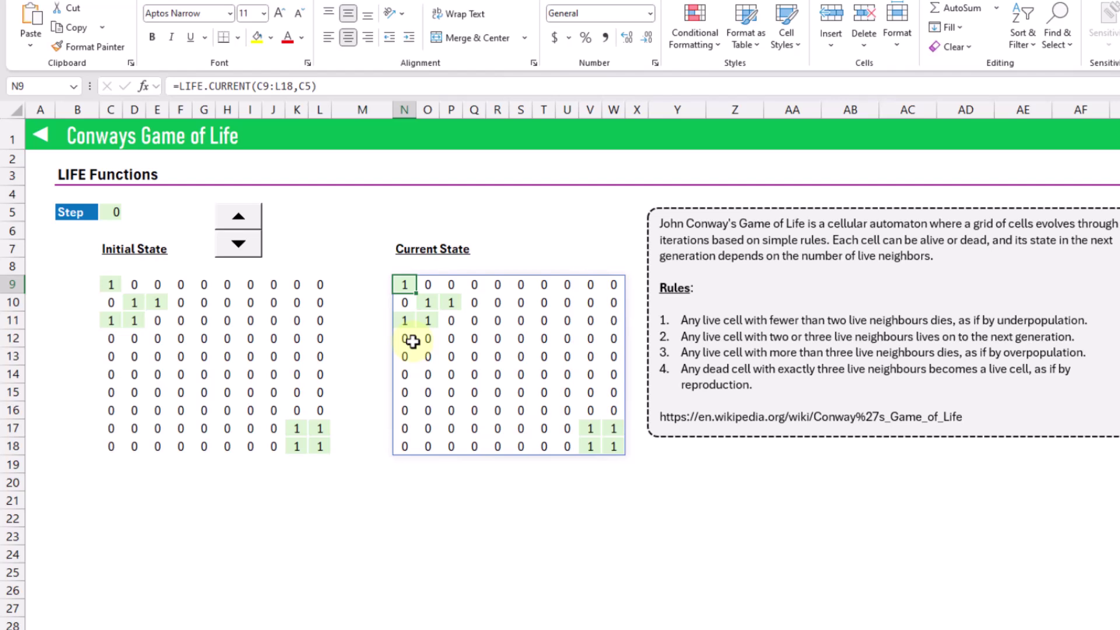
pyautogui.click(339, 86)
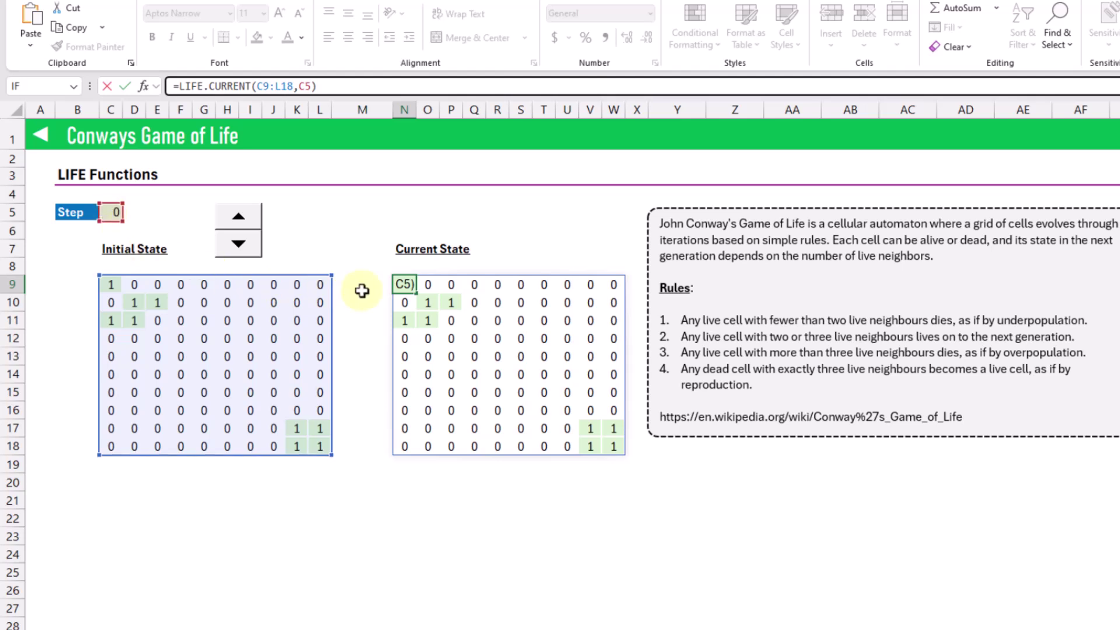
pyautogui.click(125, 85)
# Advance the Game of Life simulation one step at a time through about two dozen generations.
pyautogui.click(239, 217)
pyautogui.click(240, 219)
pyautogui.click(240, 219)
pyautogui.click(240, 220)
pyautogui.click(239, 220)
pyautogui.click(239, 219)
pyautogui.click(240, 219)
pyautogui.click(240, 219)
pyautogui.click(239, 220)
pyautogui.click(239, 220)
pyautogui.click(240, 219)
pyautogui.click(239, 220)
pyautogui.click(240, 219)
pyautogui.click(239, 219)
pyautogui.click(240, 219)
pyautogui.click(239, 219)
pyautogui.click(239, 219)
pyautogui.click(240, 219)
pyautogui.click(240, 219)
pyautogui.click(239, 219)
pyautogui.click(240, 219)
pyautogui.click(239, 220)
pyautogui.click(240, 219)
pyautogui.click(239, 219)
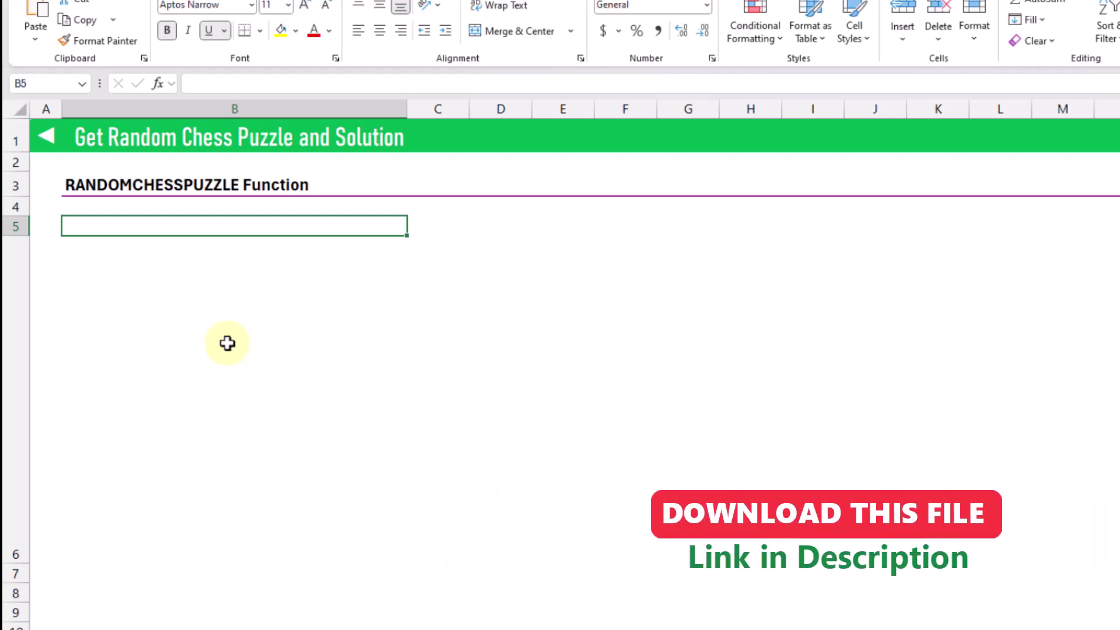
# Enter =RANDOMCHESSPUZZLE() in cell B5 to fetch a random chess puzzle.
pyautogui.write('=rand')
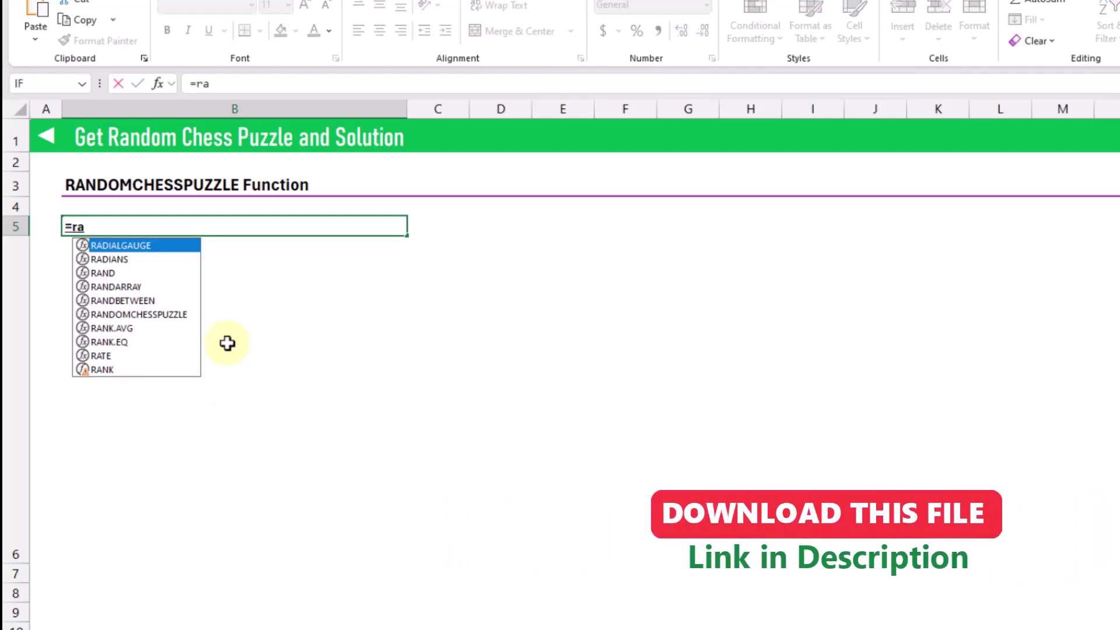
pyautogui.press('Down')
pyautogui.press('Down')
pyautogui.press('Down')
pyautogui.press('Tab')
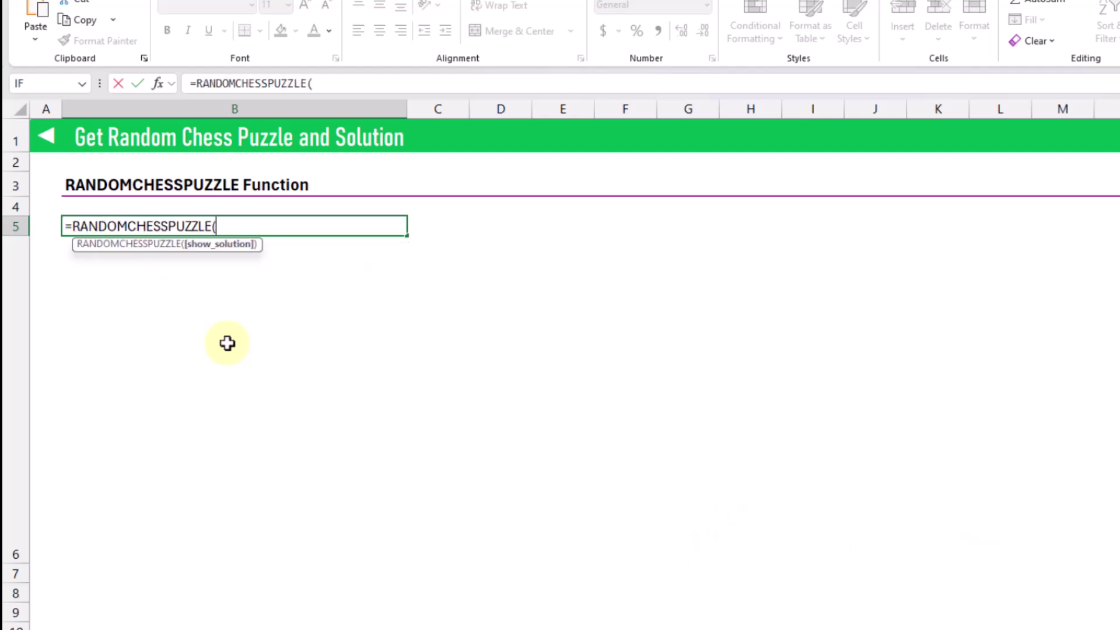
pyautogui.write(')')
pyautogui.press('Return')
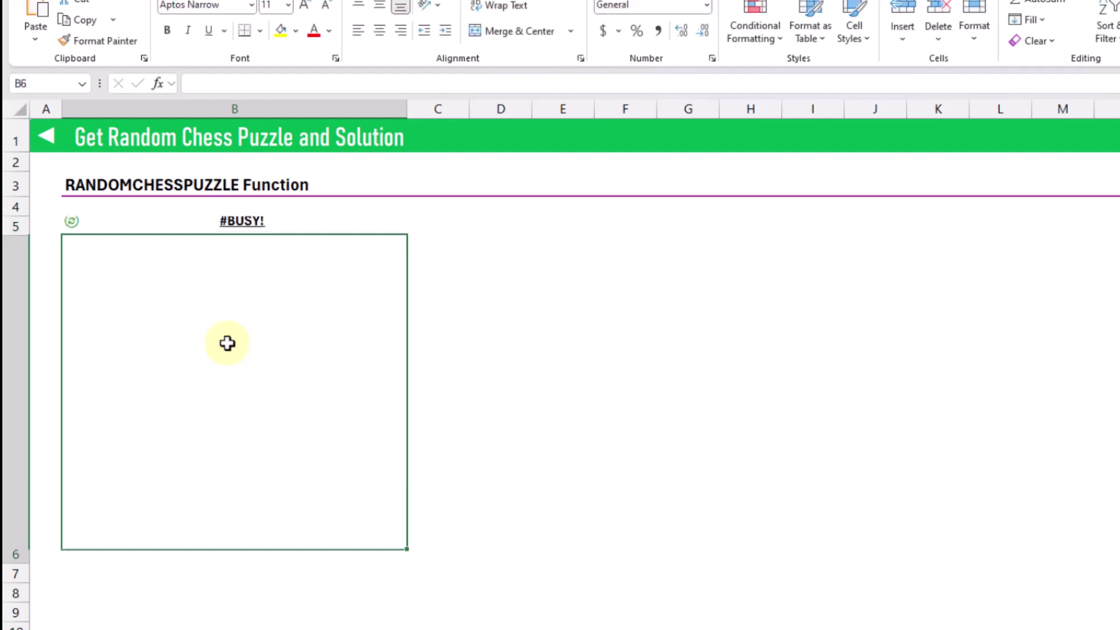
# Review the puzzle's title, board image and web link in cells B5 to B7.
pyautogui.press('Up')
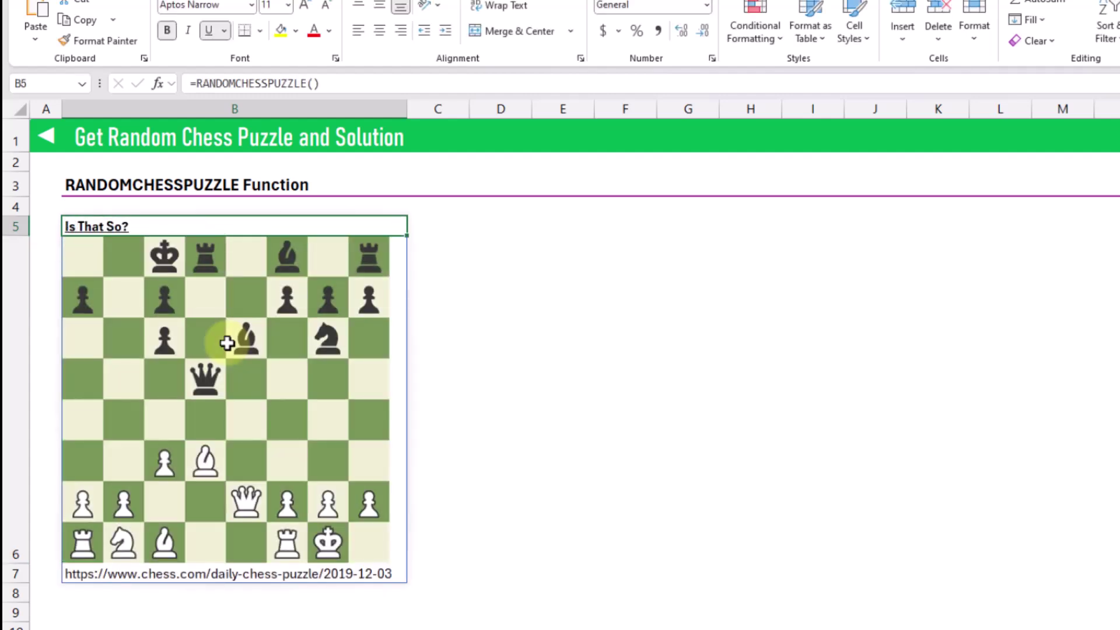
pyautogui.press('Down')
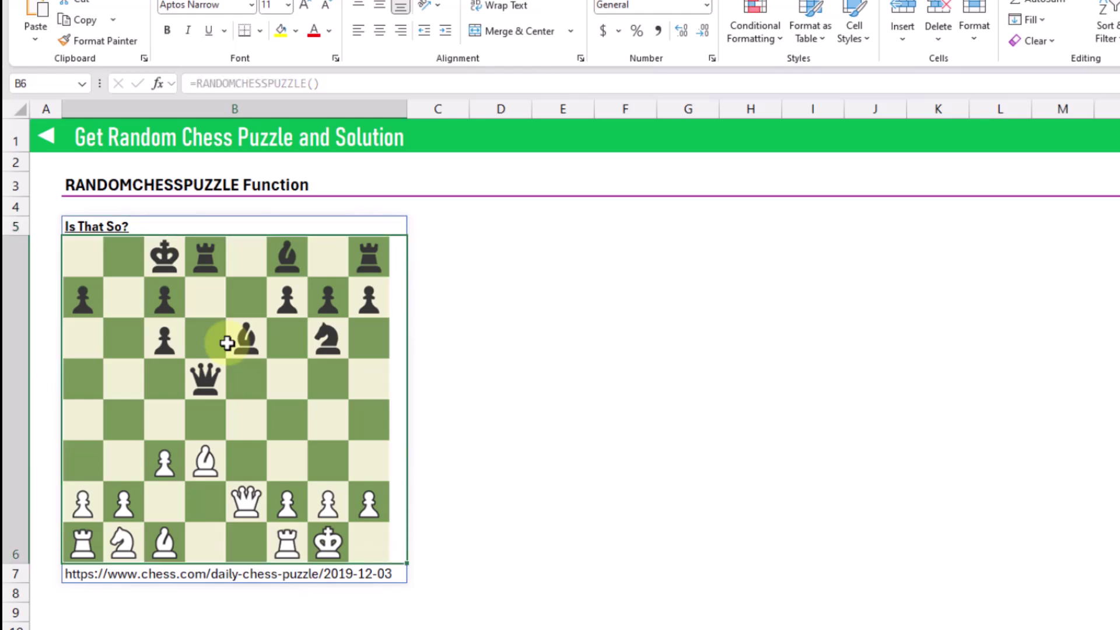
pyautogui.press('Down')
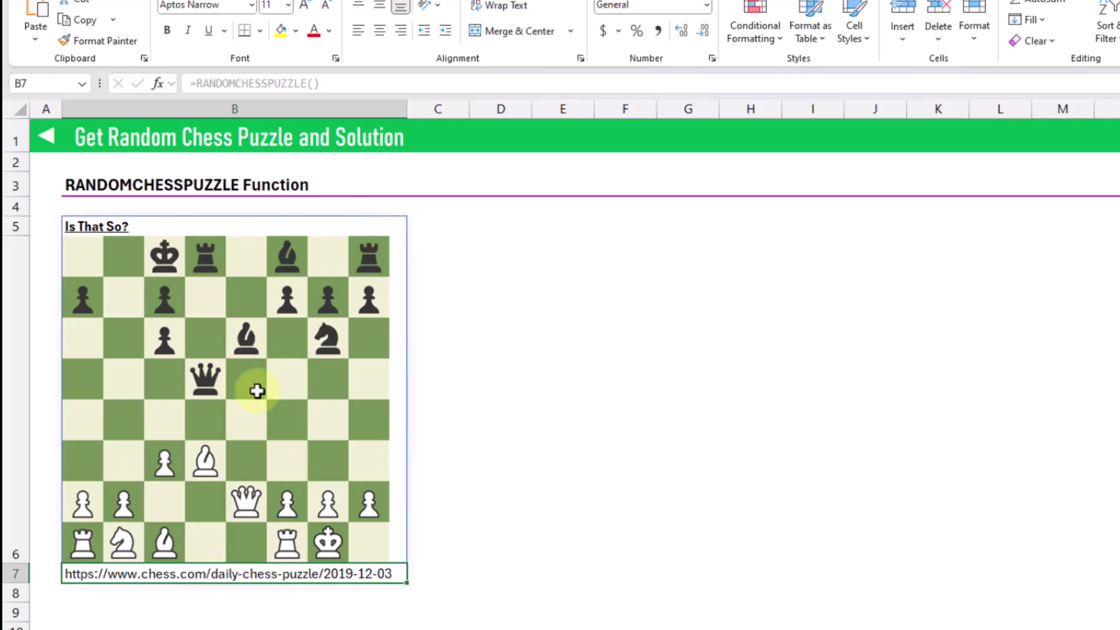
# Set the show_solution argument in cell B5 to TRUE, making it =RANDOMCHESSPUZZLE(TRUE), and select the solution line below the puzzle link.
pyautogui.click(186, 224)
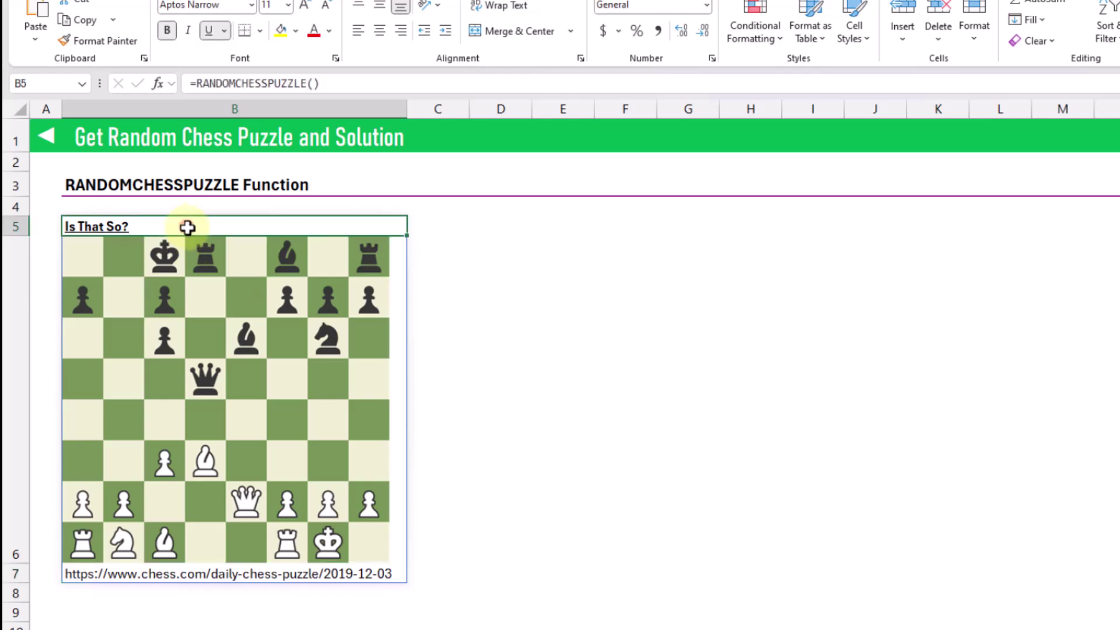
pyautogui.click(317, 84)
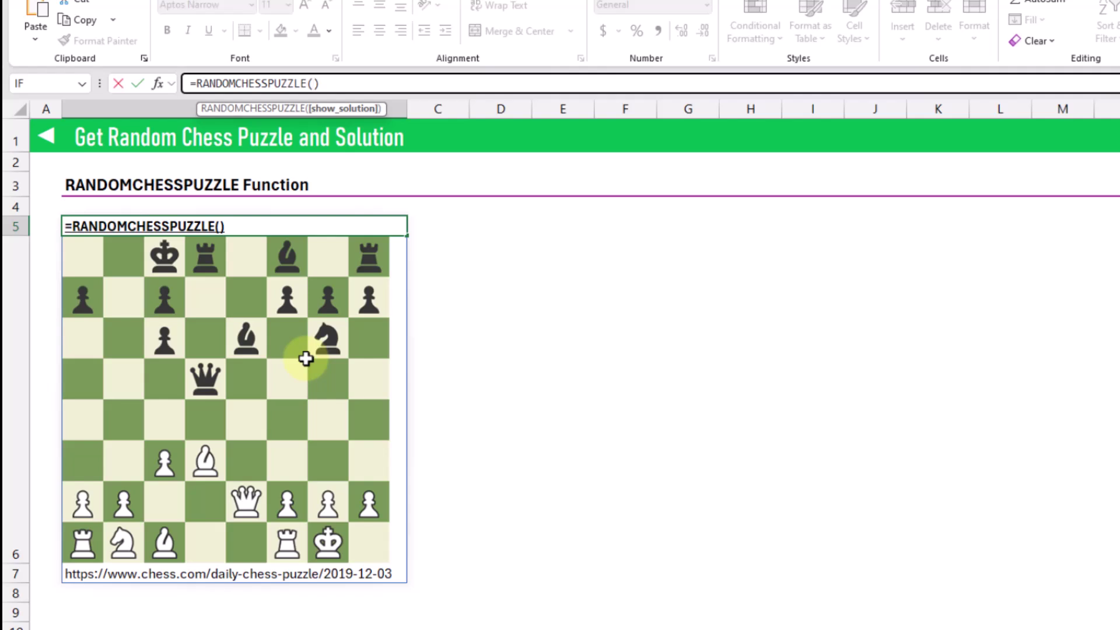
pyautogui.write('true')
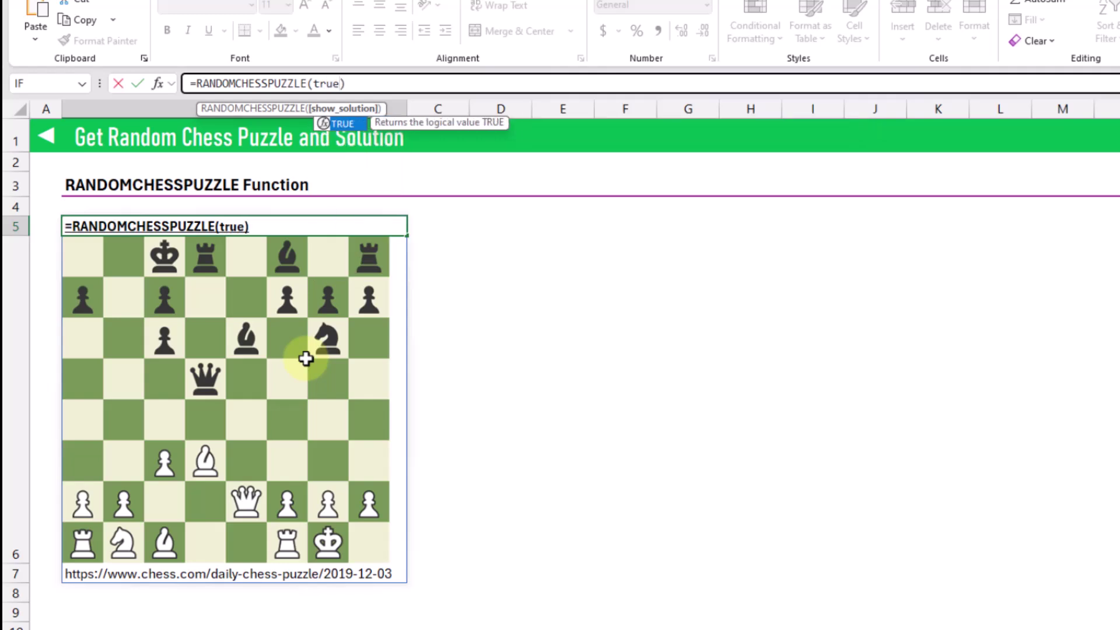
pyautogui.press('Tab')
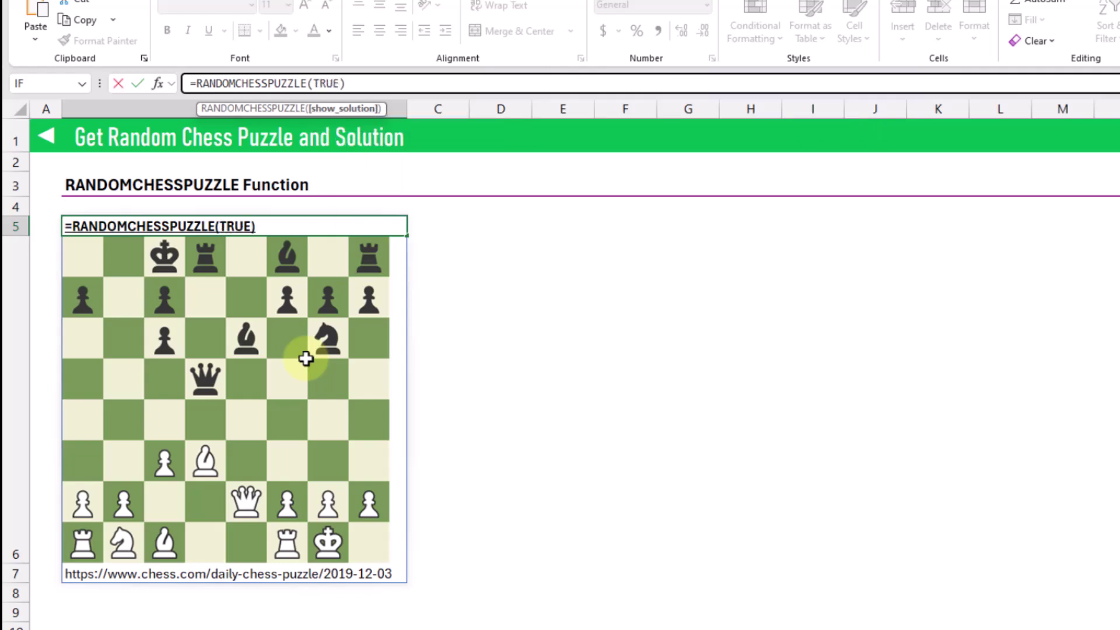
pyautogui.press('Return')
pyautogui.press('Up')
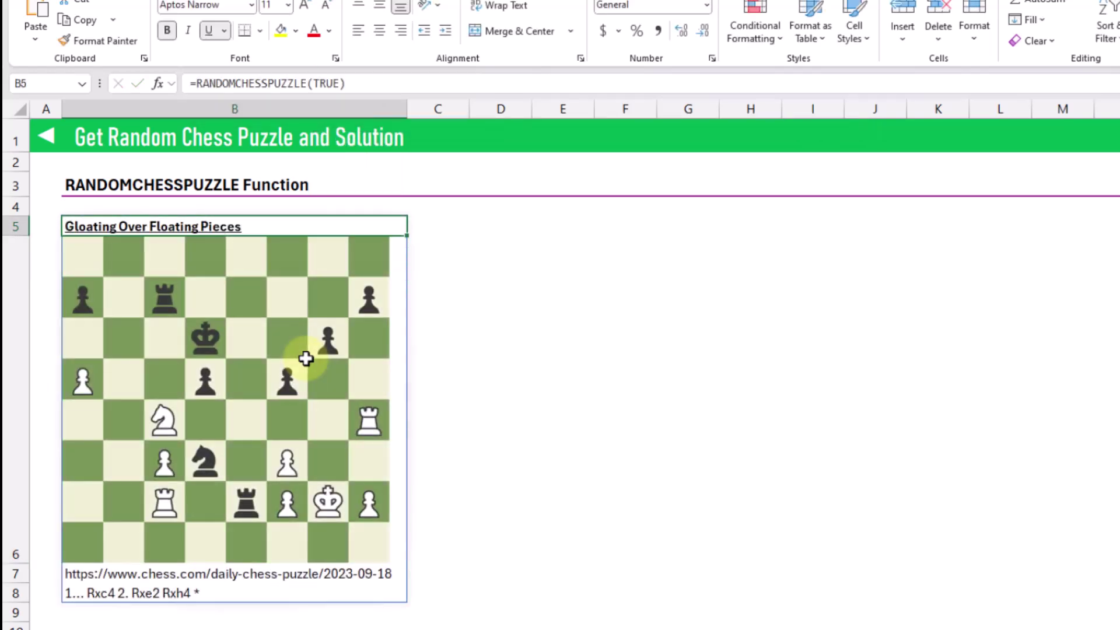
pyautogui.click(243, 592)
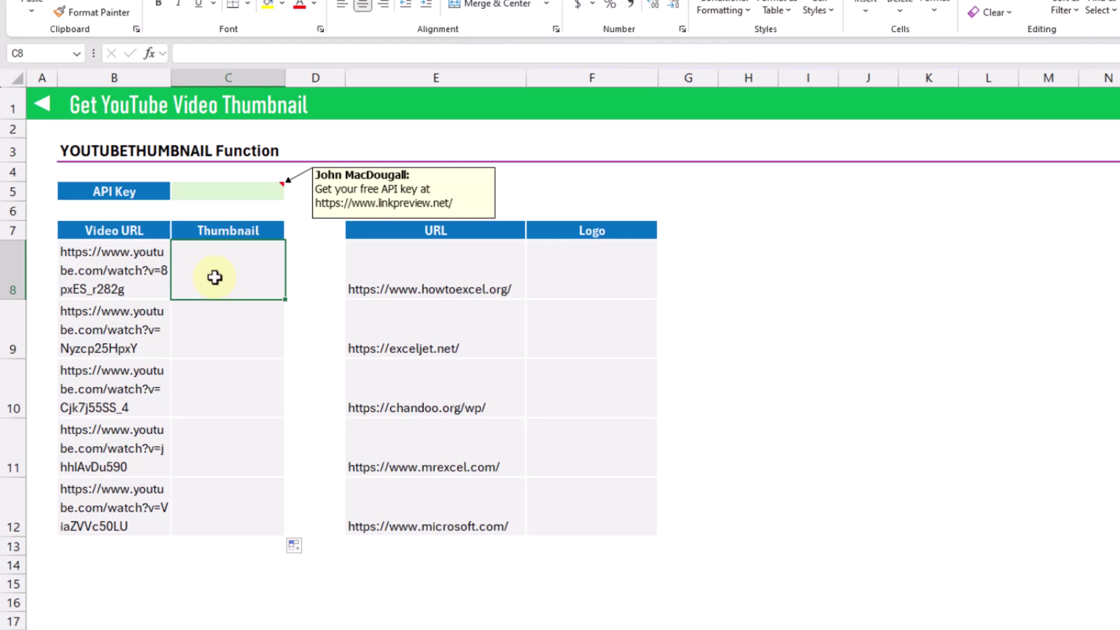
# Enter =YOUTUBETHUMBNAIL(B8:B12,C5) in cell C8 to get thumbnails for all listed video URLs.
pyautogui.write('=youtube')
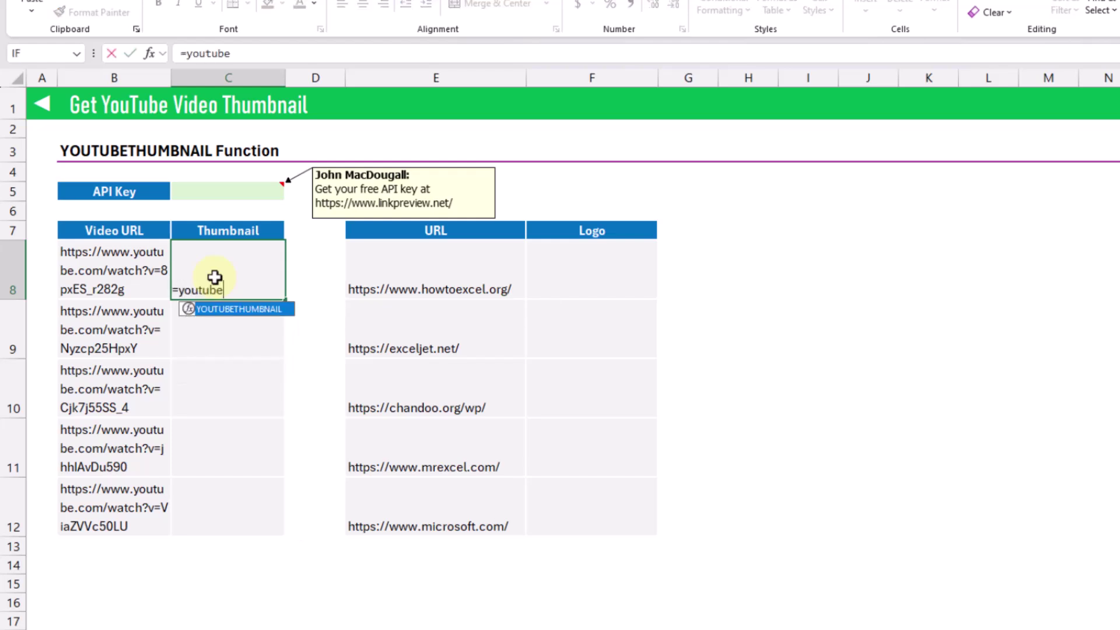
pyautogui.press('Tab')
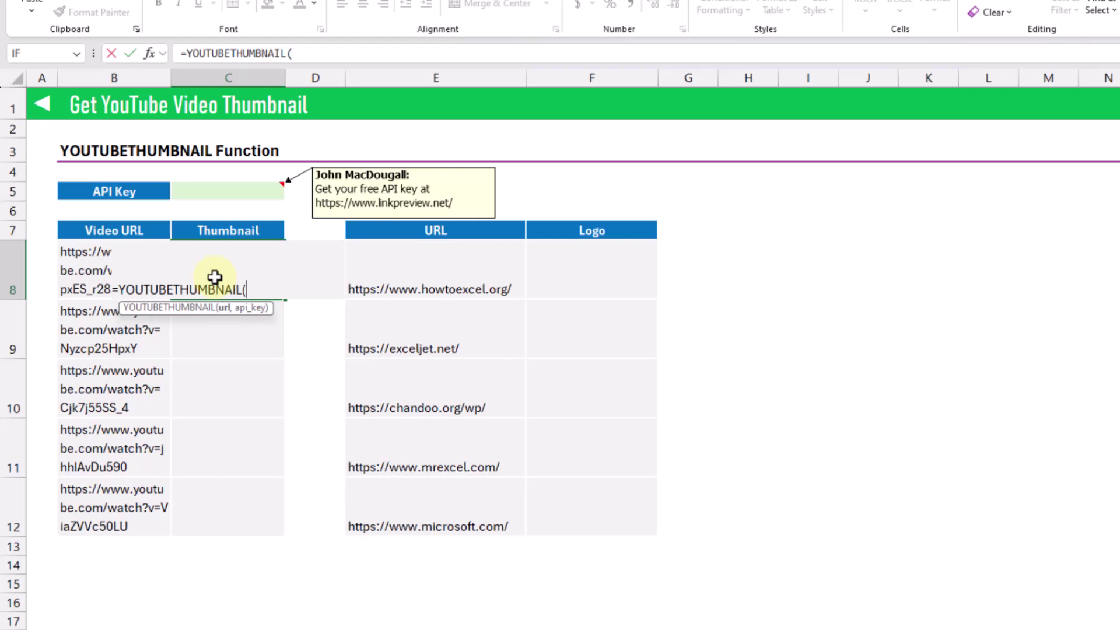
pyautogui.click(76, 262)
pyautogui.write(',')
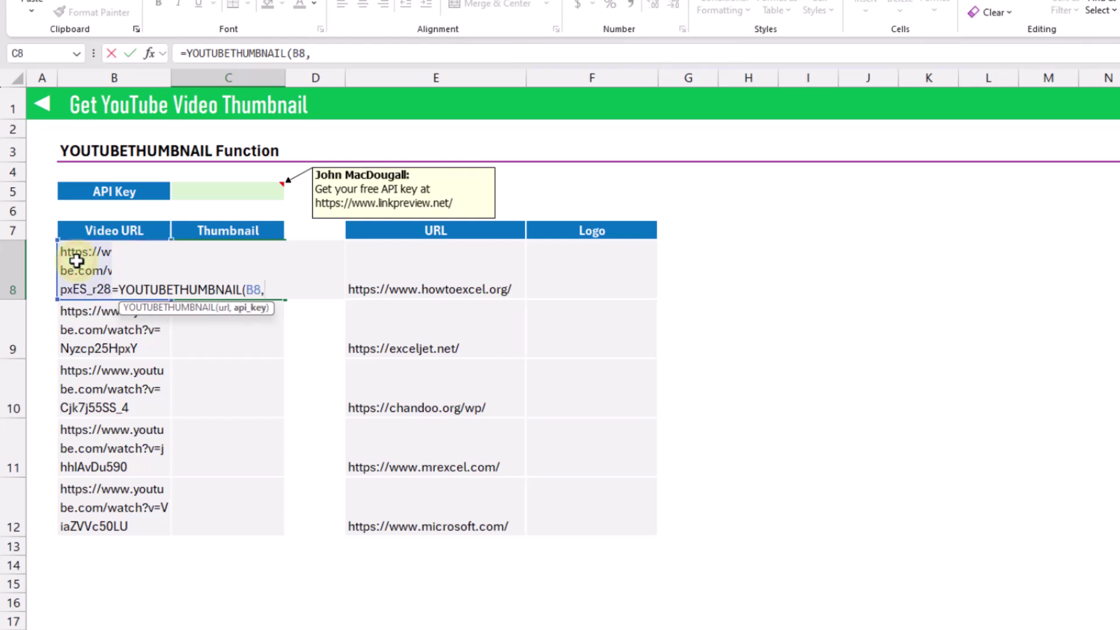
pyautogui.click(224, 191)
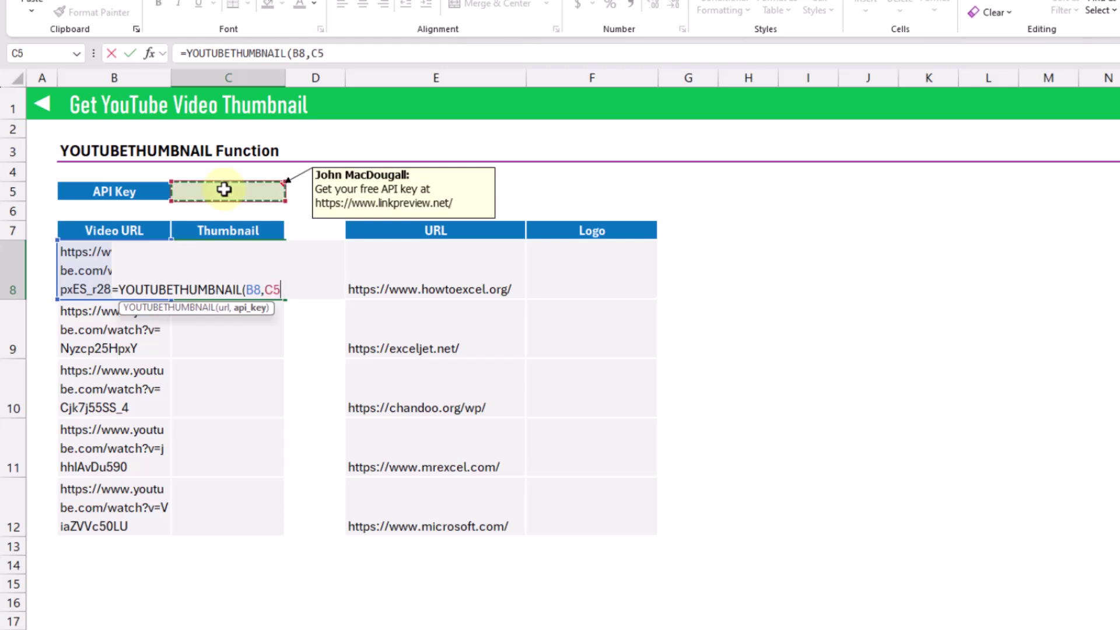
pyautogui.press('F2')
pyautogui.moveTo(59, 311); pyautogui.dragTo(70, 528)
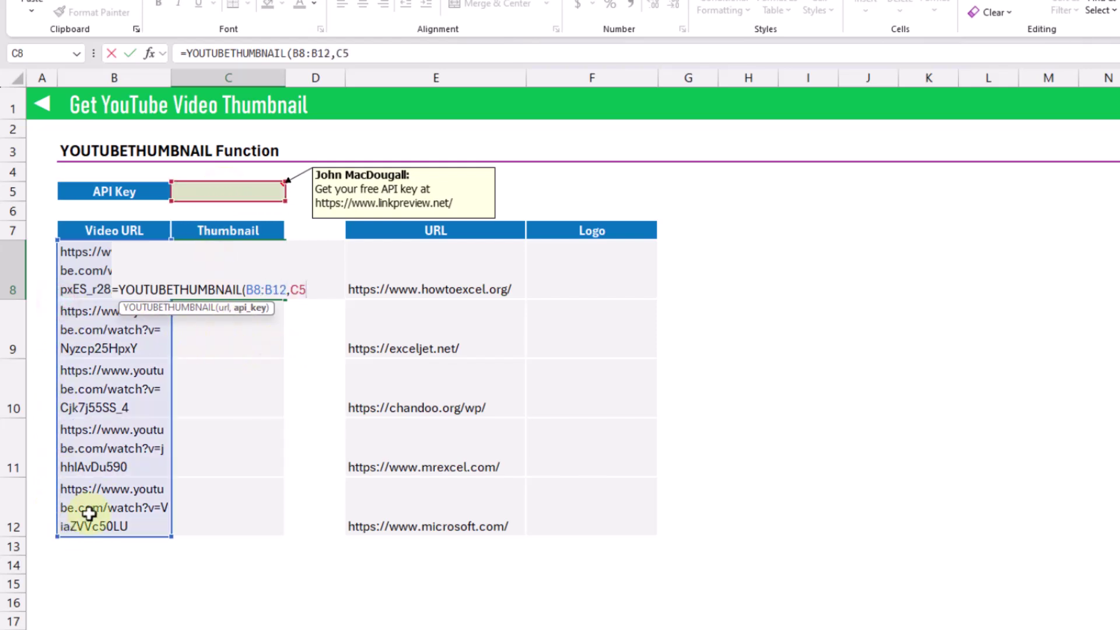
pyautogui.press('Return')
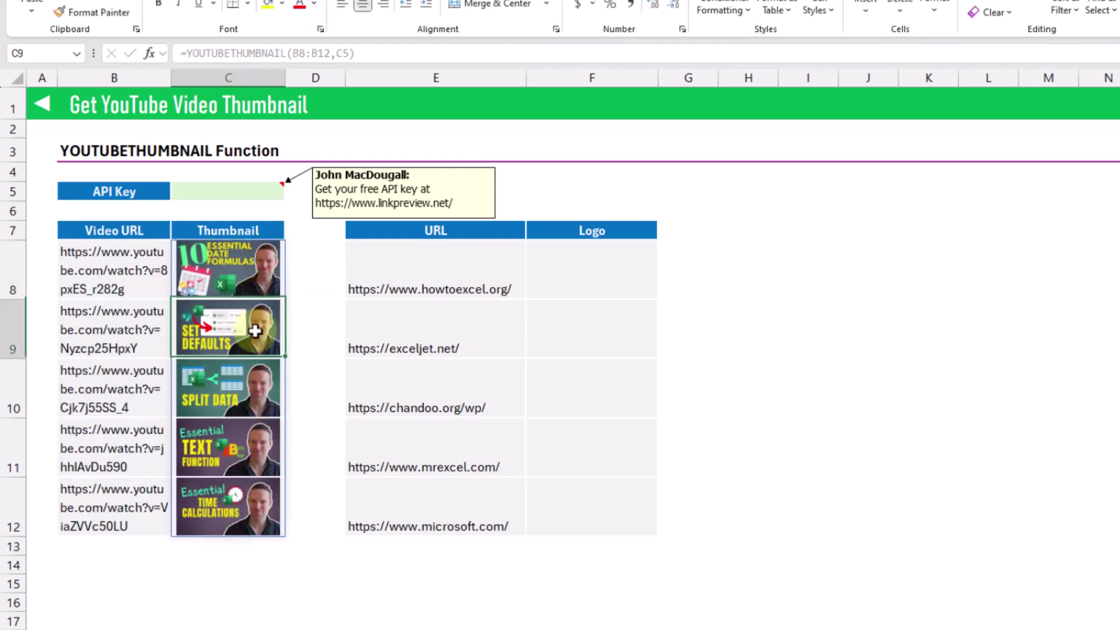
# Look through the returned video thumbnails in cells C10 to C12.
pyautogui.click(255, 376)
pyautogui.click(256, 447)
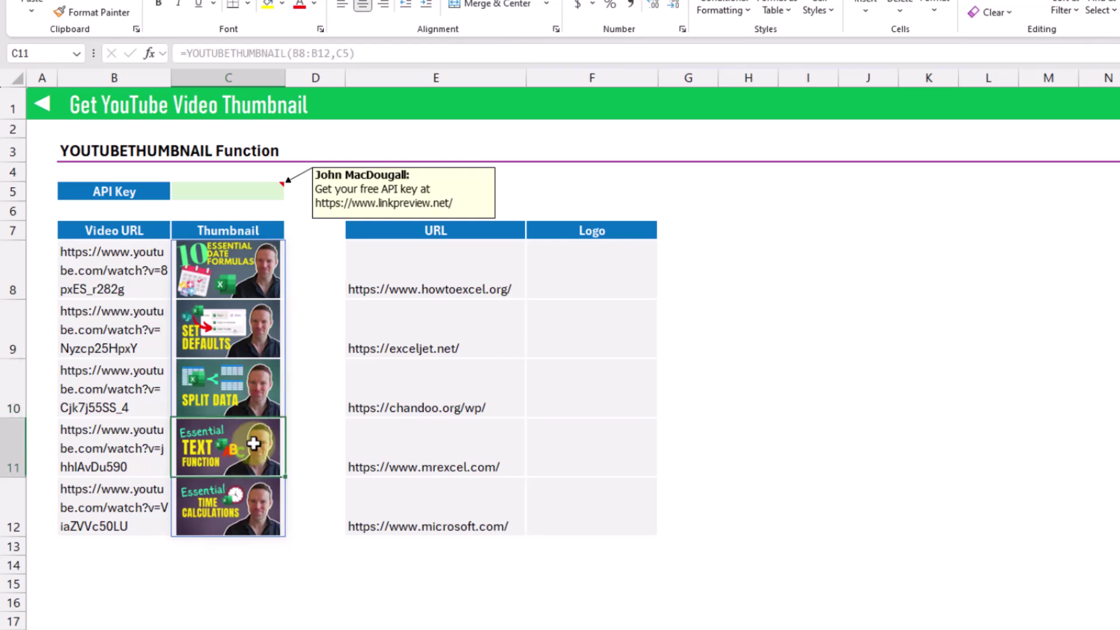
pyautogui.click(254, 506)
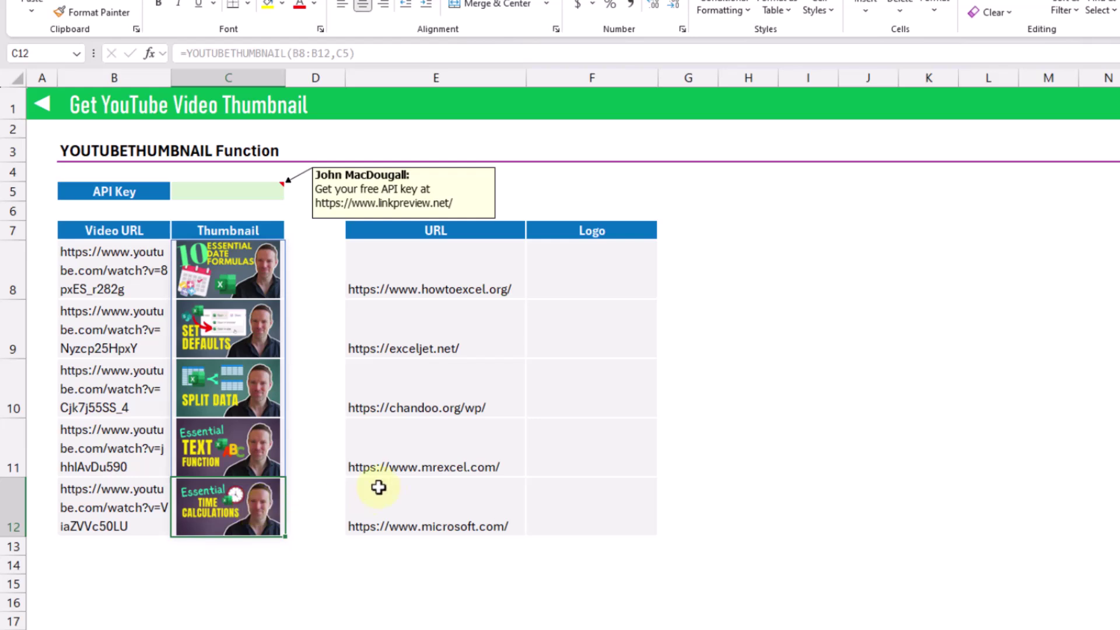
# Enter =YOUTUBETHUMBNAIL(E8:E12,C5) in cell F8 to get logos for all listed website URLs.
pyautogui.click(604, 296)
pyautogui.write('=youtu')
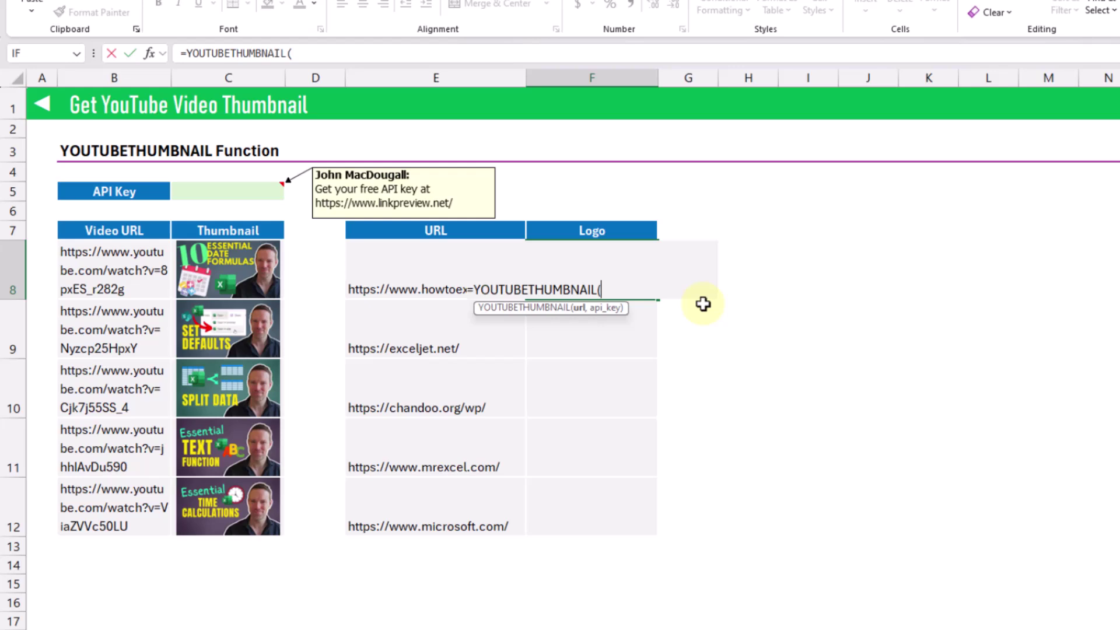
pyautogui.moveTo(413, 267); pyautogui.dragTo(425, 500)
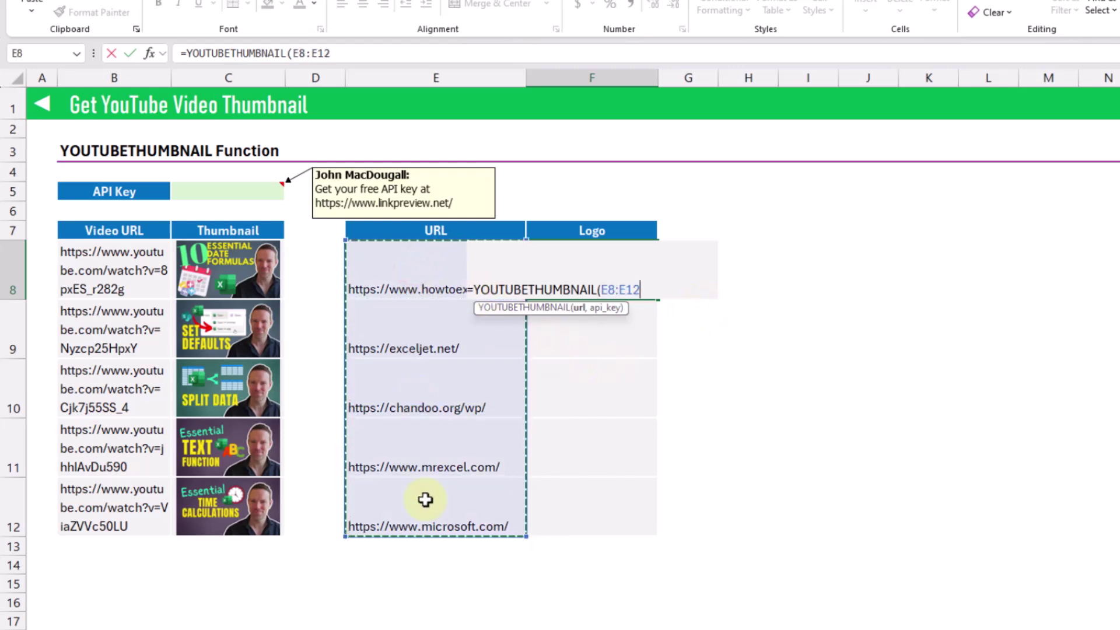
pyautogui.write(',')
pyautogui.click(238, 187)
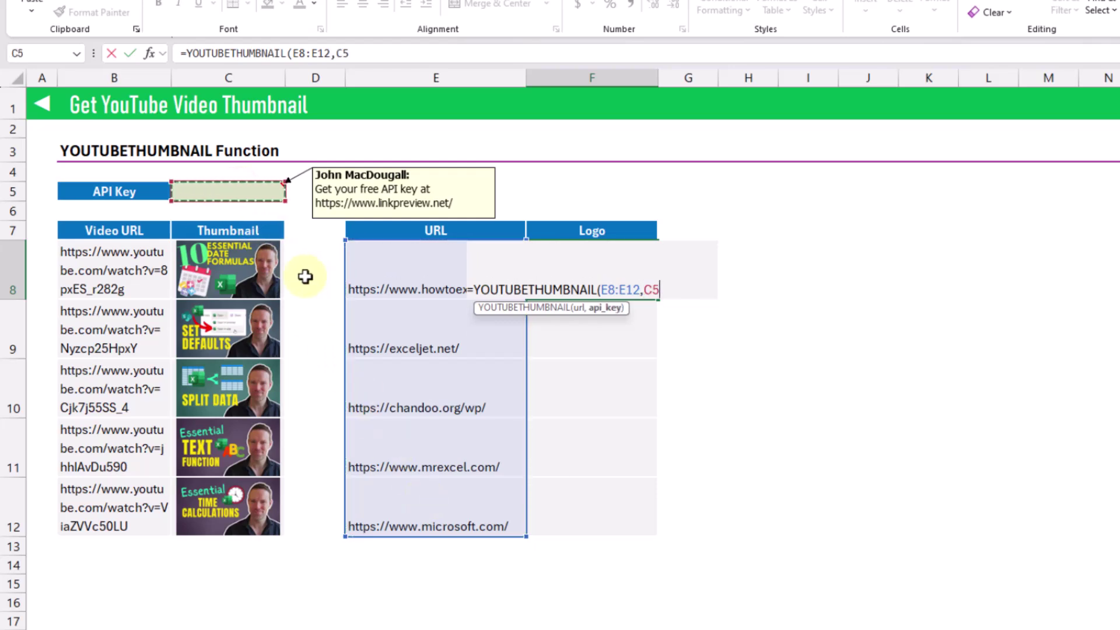
pyautogui.press('Return')
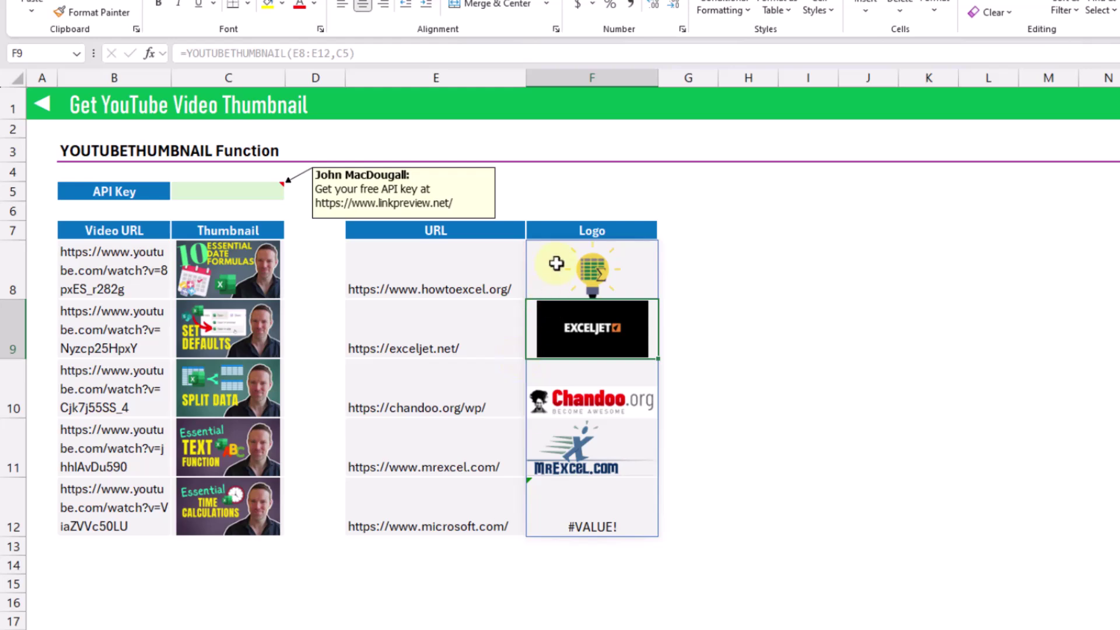